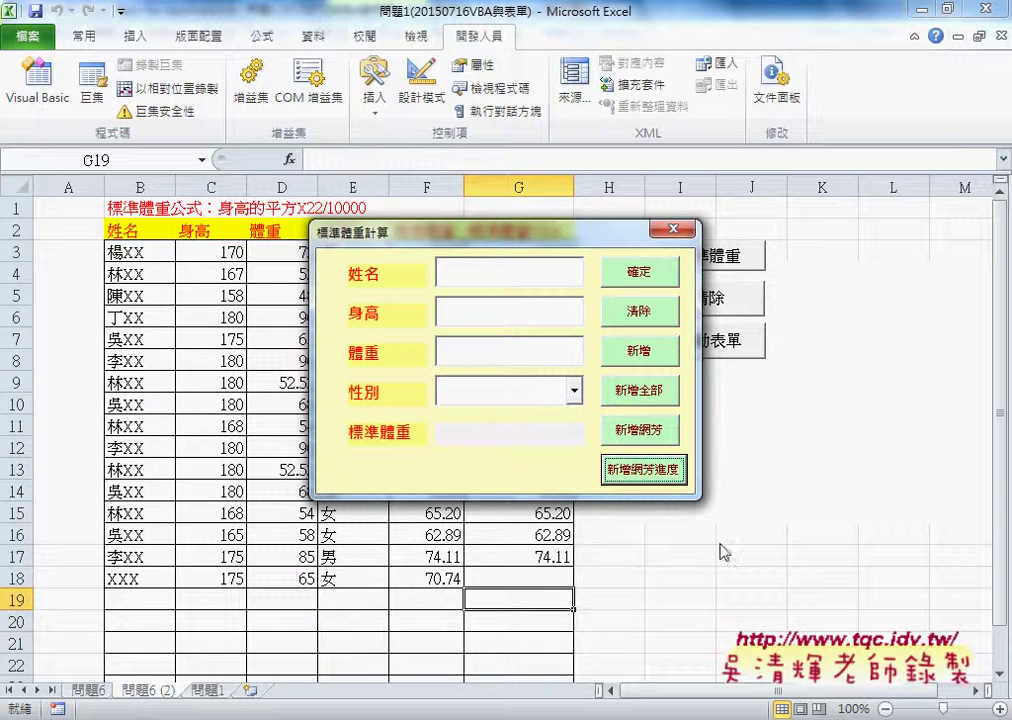
Run 新增網芳進度 to hit the breakpoint, clear the PB.Max breakpoint, and resume with Continue
{"action": "left_click", "coordinate": [652, 470]}
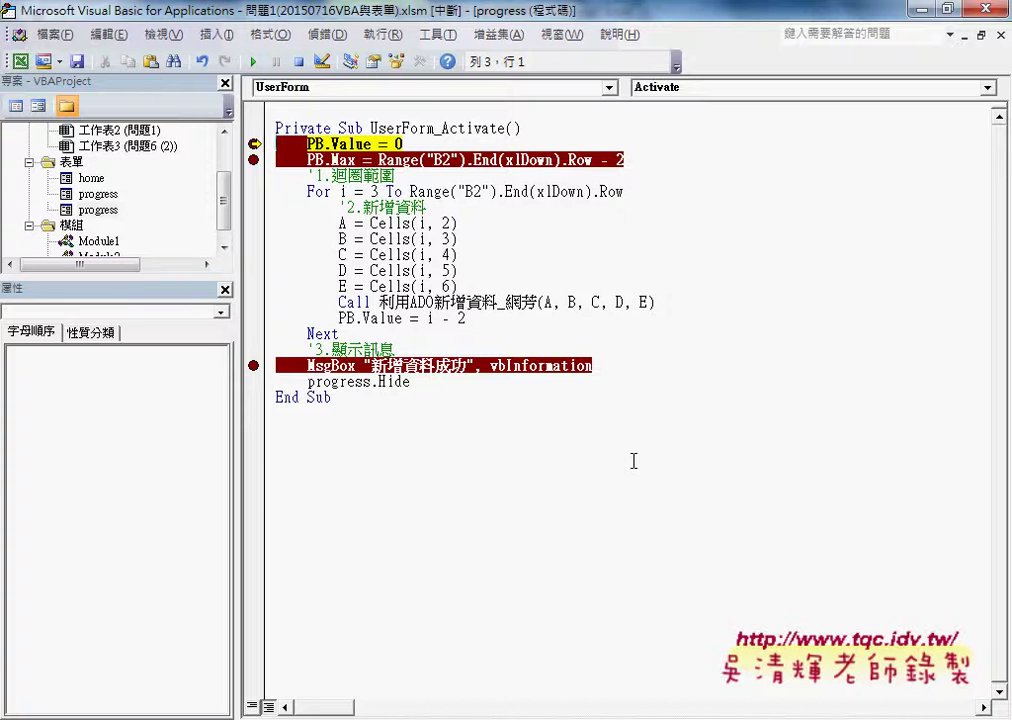
{"action": "left_click", "coordinate": [254, 159]}
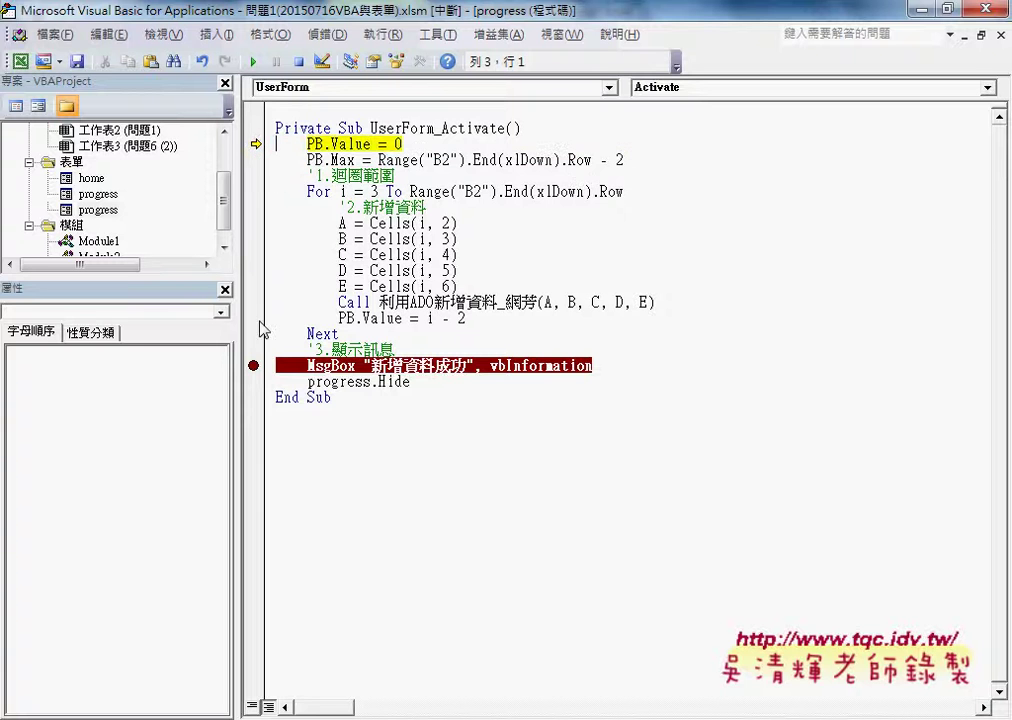
{"action": "left_click", "coordinate": [253, 61]}
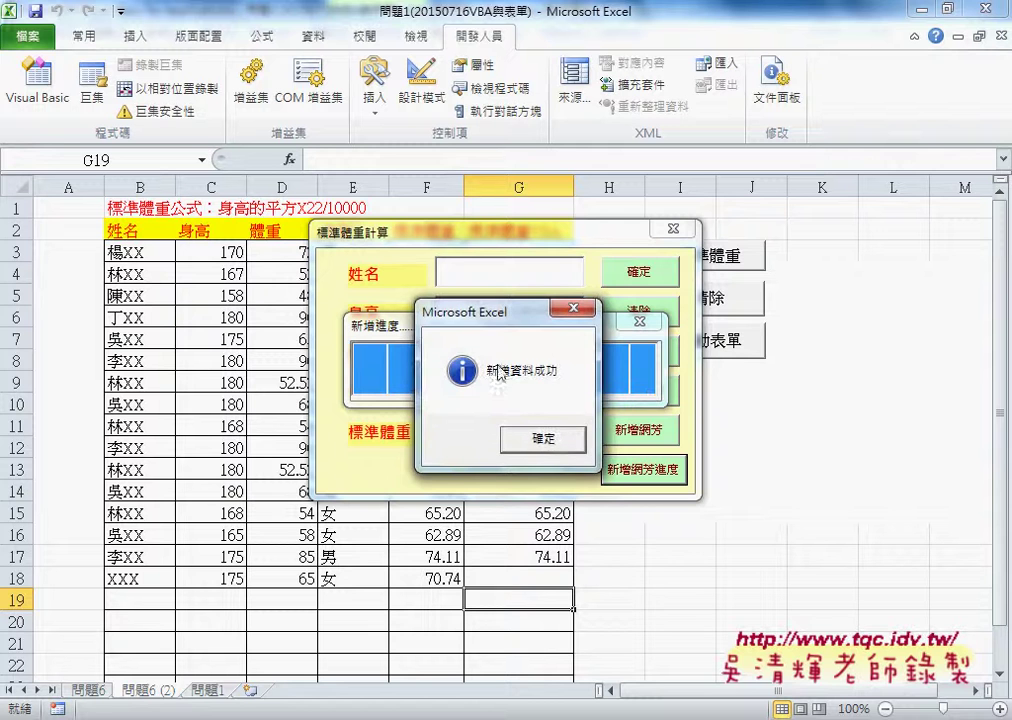
Move the success message aside, outline the progress bar in red, and underline B2 and B18
{"action": "mouse_move", "coordinate": [499, 325]}
{"action": "left_mouse_down"}
{"action": "mouse_move", "coordinate": [640, 445]}
{"action": "mouse_move", "coordinate": [654, 441]}
{"action": "left_mouse_up"}
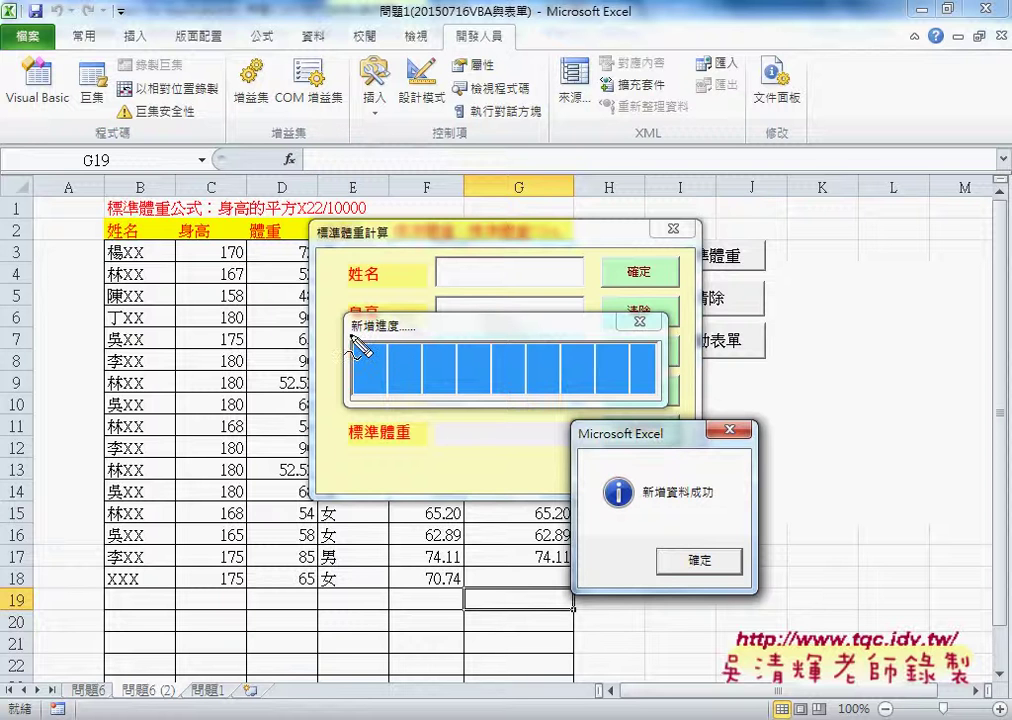
{"action": "left_click_drag", "start_coordinate": [350, 337], "coordinate": [403, 336]}
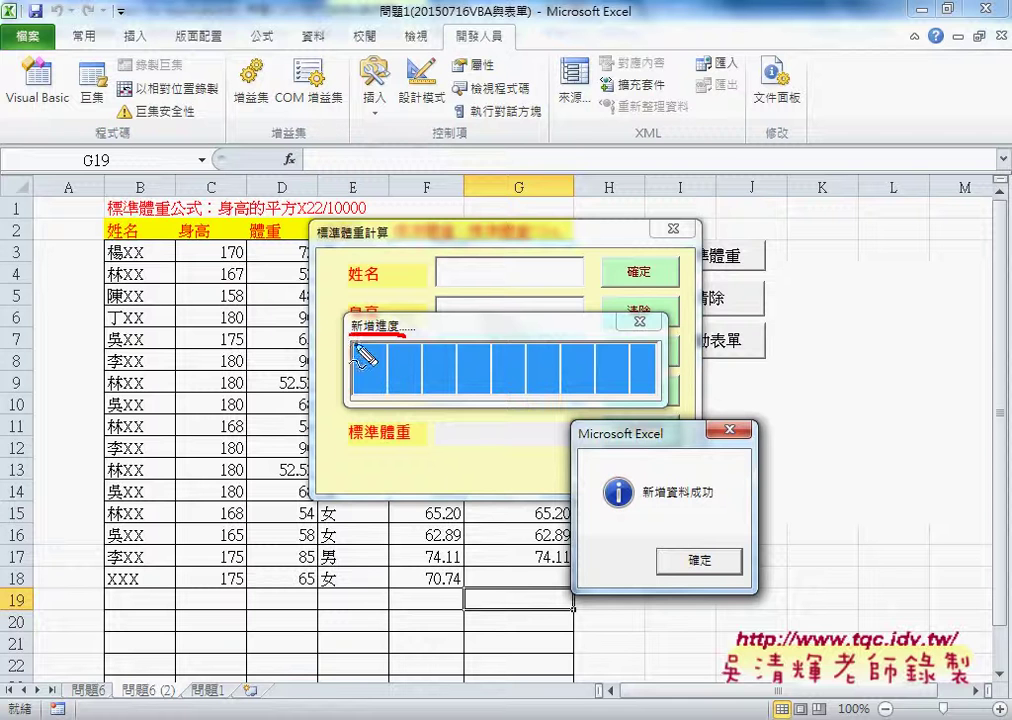
{"action": "mouse_move", "coordinate": [355, 345]}
{"action": "left_mouse_down"}
{"action": "mouse_move", "coordinate": [355, 390]}
{"action": "mouse_move", "coordinate": [524, 346]}
{"action": "mouse_move", "coordinate": [636, 347]}
{"action": "mouse_move", "coordinate": [634, 386]}
{"action": "left_mouse_up"}
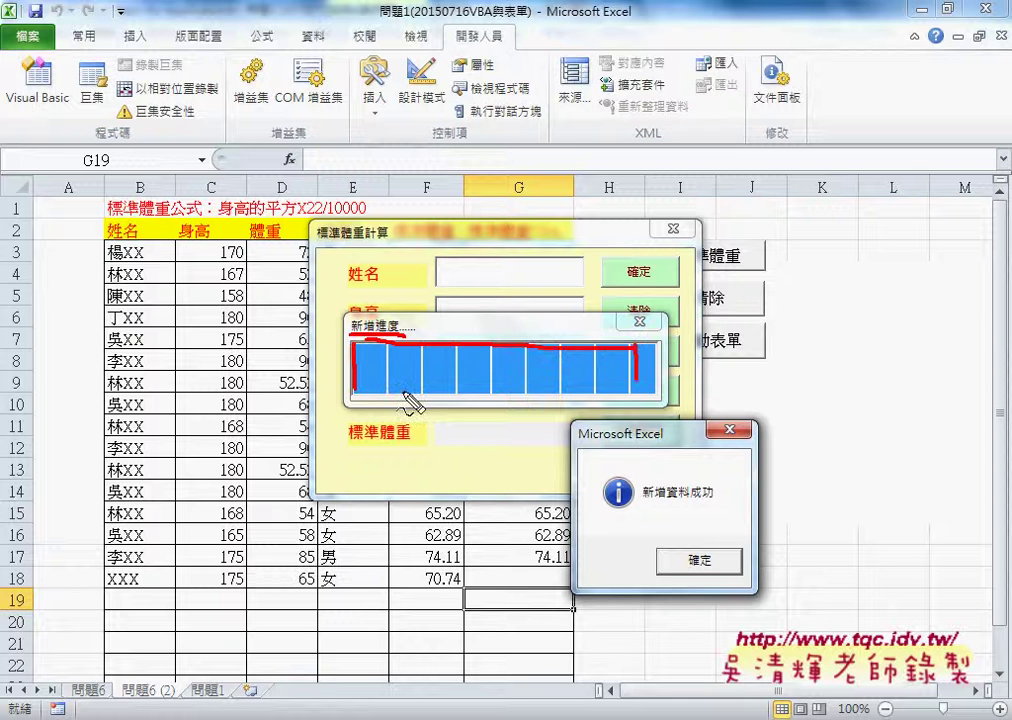
{"action": "left_click_drag", "start_coordinate": [355, 391], "coordinate": [652, 394]}
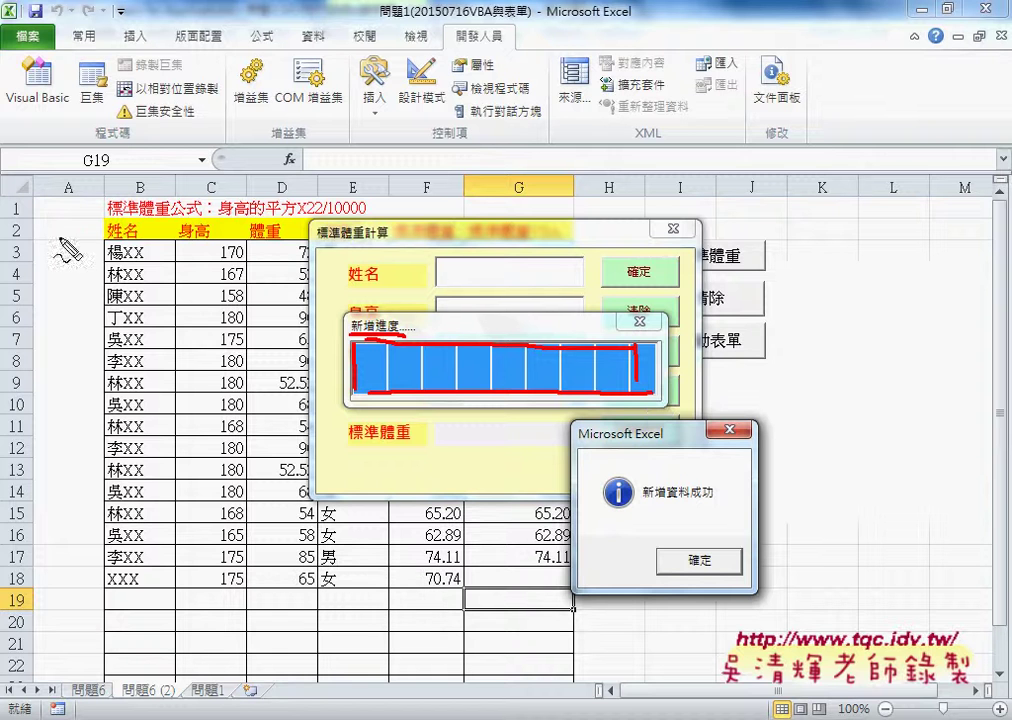
{"action": "left_click_drag", "start_coordinate": [79, 240], "coordinate": [141, 237]}
{"action": "left_click_drag", "start_coordinate": [90, 589], "coordinate": [138, 587]}
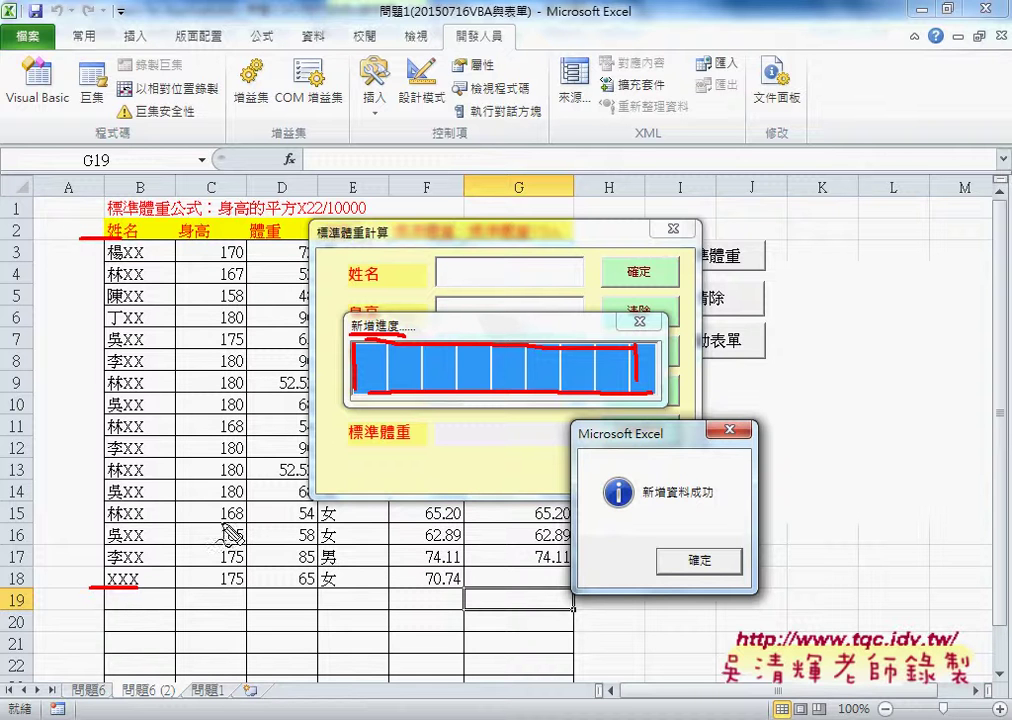
Write 0 and 16 at the progress bar's ends and mark its individual segments
{"action": "left_click_drag", "start_coordinate": [360, 428], "coordinate": [354, 430]}
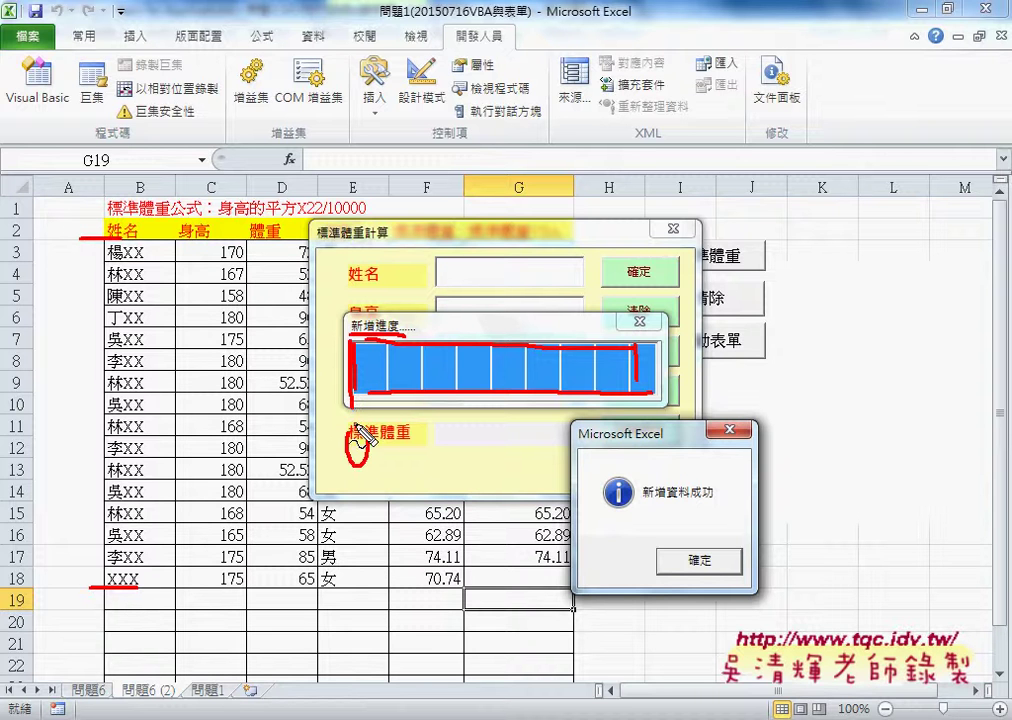
{"action": "mouse_move", "coordinate": [656, 405]}
{"action": "left_mouse_down"}
{"action": "mouse_move", "coordinate": [657, 458]}
{"action": "mouse_move", "coordinate": [670, 445]}
{"action": "left_mouse_up"}
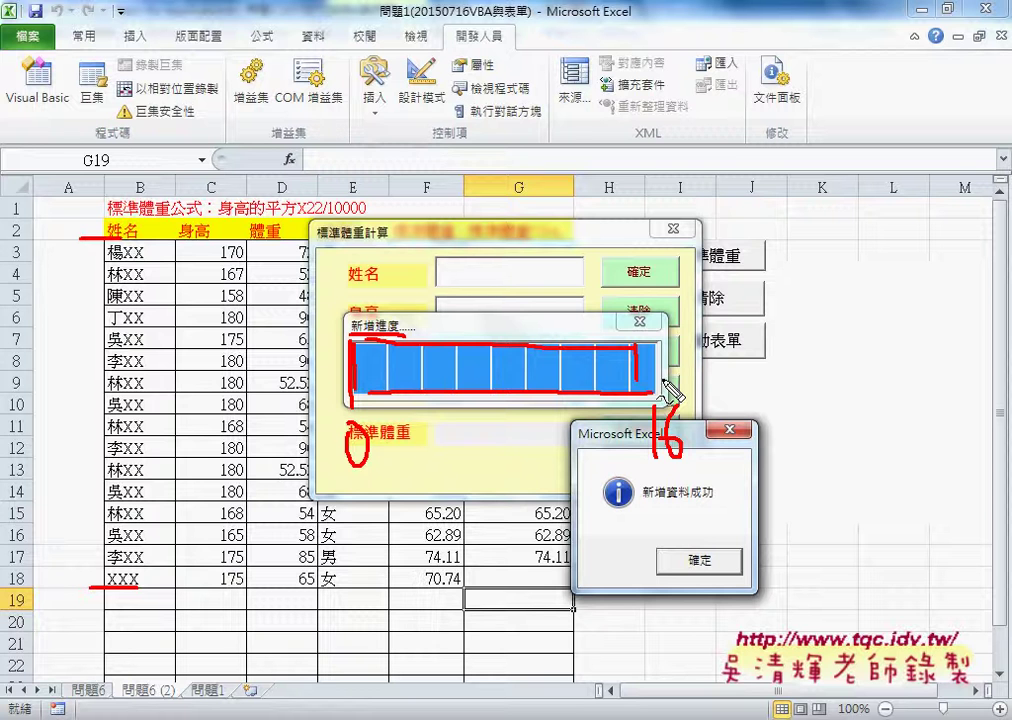
{"action": "left_click_drag", "start_coordinate": [387, 337], "coordinate": [387, 390]}
{"action": "left_click_drag", "start_coordinate": [421, 337], "coordinate": [421, 390]}
{"action": "left_click_drag", "start_coordinate": [481, 337], "coordinate": [483, 390]}
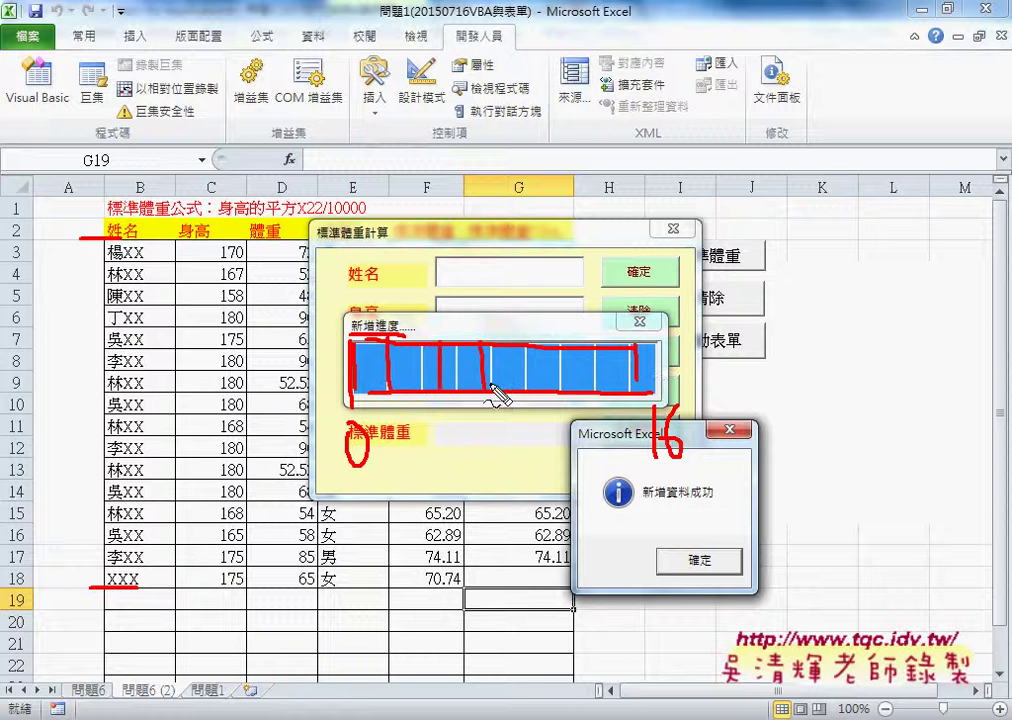
{"action": "left_click_drag", "start_coordinate": [527, 345], "coordinate": [540, 390]}
{"action": "mouse_move", "coordinate": [565, 345]}
{"action": "left_mouse_down"}
{"action": "mouse_move", "coordinate": [565, 390]}
{"action": "mouse_move", "coordinate": [592, 390]}
{"action": "left_mouse_up"}
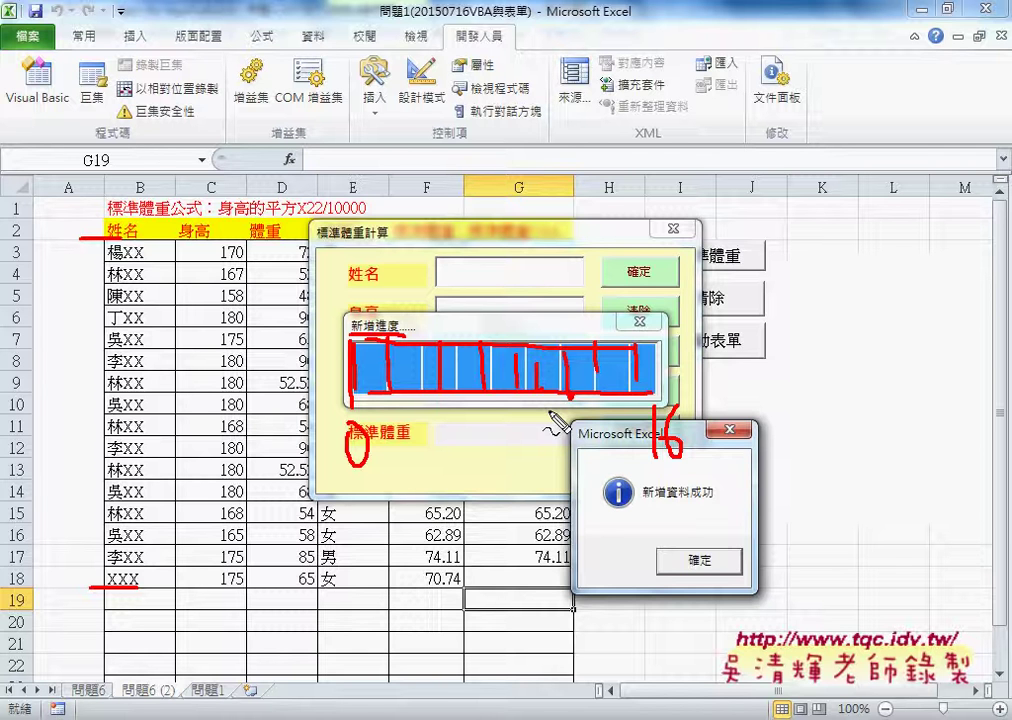
Draw one last line beside the progress window, then erase all red pen marks with Escape
{"action": "mouse_move", "coordinate": [330, 408]}
{"action": "left_mouse_down"}
{"action": "mouse_move", "coordinate": [327, 300]}
{"action": "mouse_move", "coordinate": [588, 414]}
{"action": "left_mouse_up"}
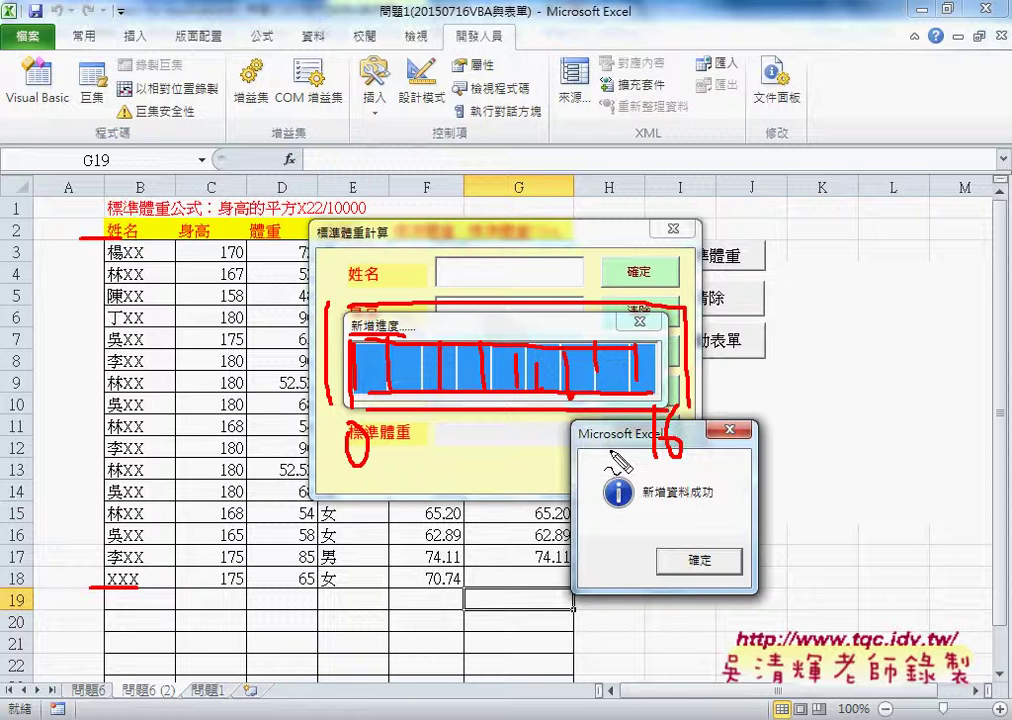
{"action": "key", "text": "Escape"}
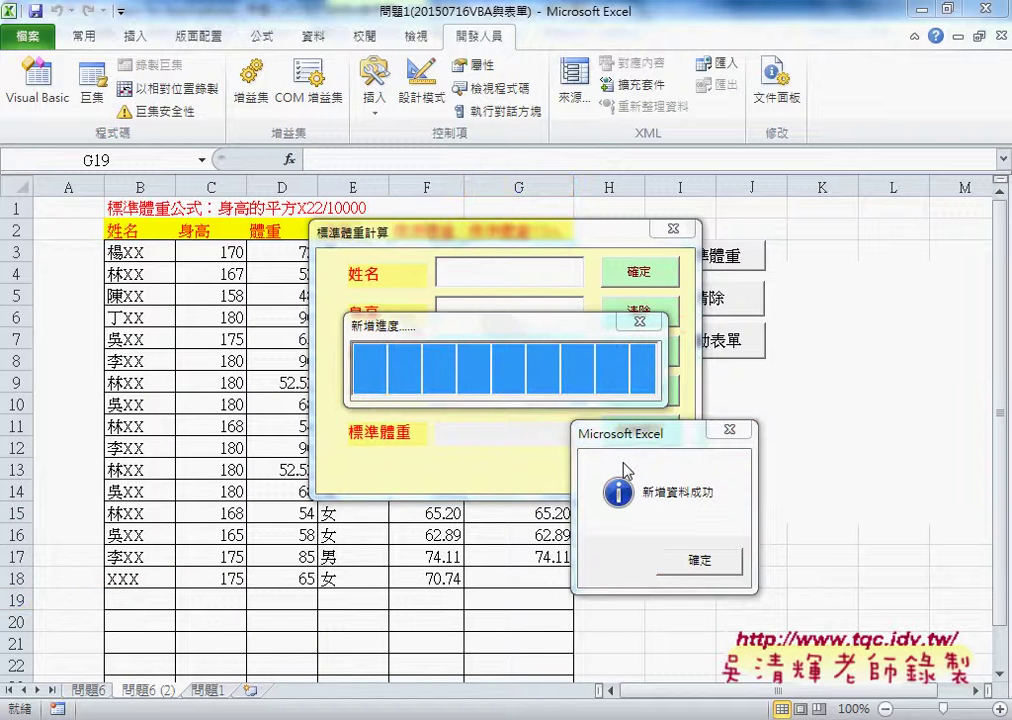
Move the success message lower left, trace the progress bar's left, right and bottom edges, then click 確定
{"action": "mouse_move", "coordinate": [621, 444]}
{"action": "left_mouse_down"}
{"action": "mouse_move", "coordinate": [427, 497]}
{"action": "mouse_move", "coordinate": [381, 498]}
{"action": "left_mouse_up"}
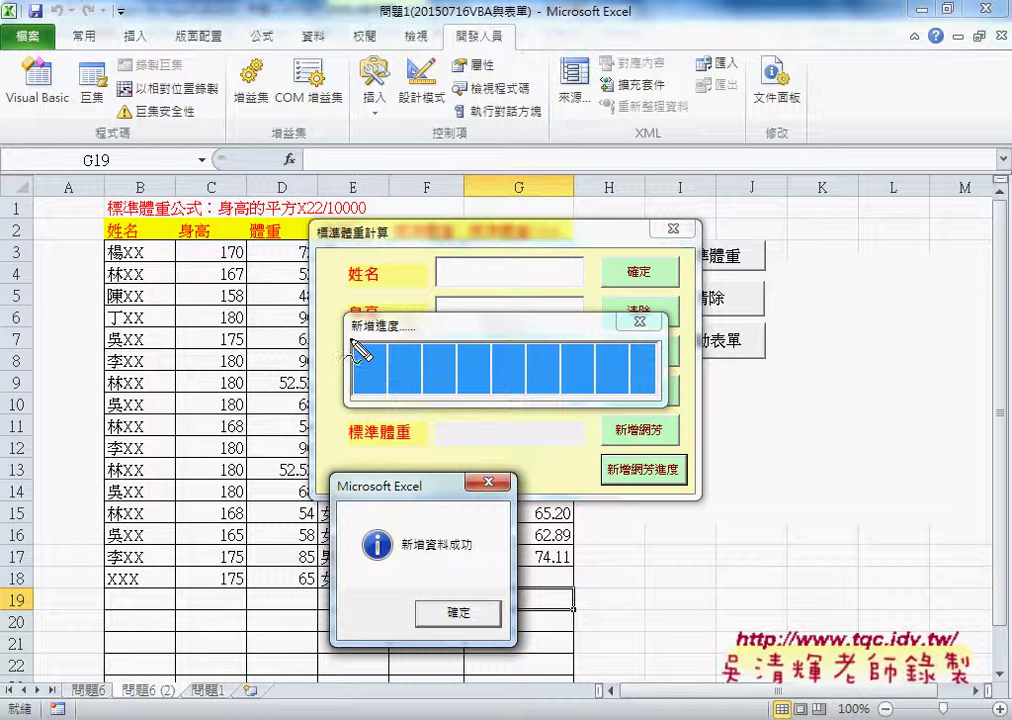
{"action": "left_click_drag", "start_coordinate": [351, 341], "coordinate": [351, 396]}
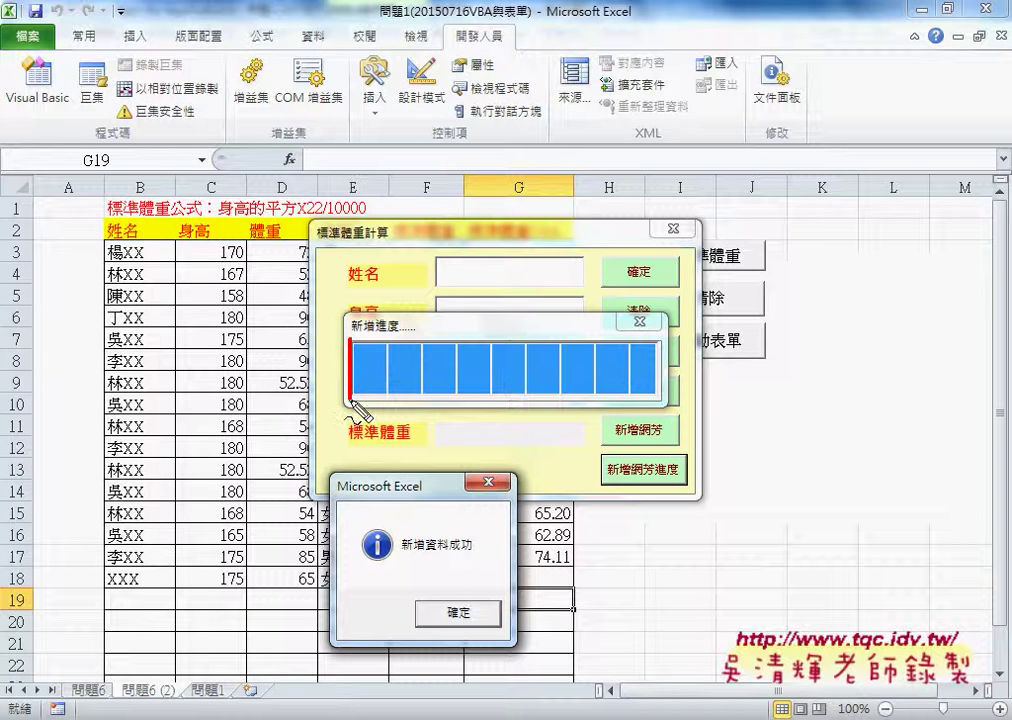
{"action": "left_click_drag", "start_coordinate": [660, 341], "coordinate": [660, 401]}
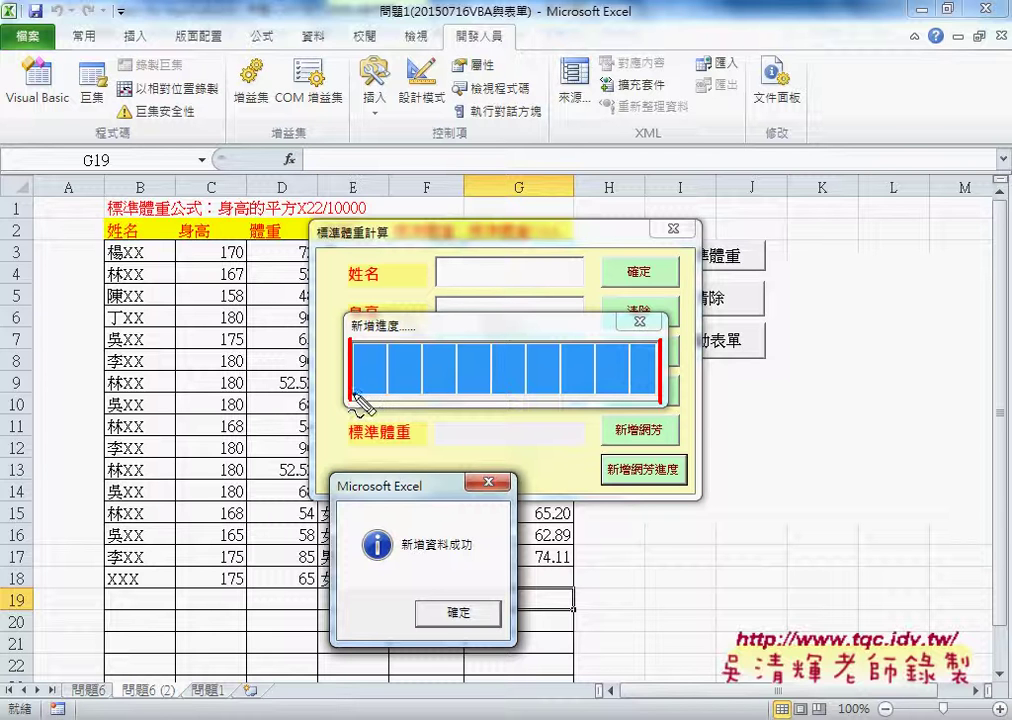
{"action": "mouse_move", "coordinate": [354, 397]}
{"action": "left_mouse_down"}
{"action": "mouse_move", "coordinate": [620, 398]}
{"action": "mouse_move", "coordinate": [645, 409]}
{"action": "left_mouse_up"}
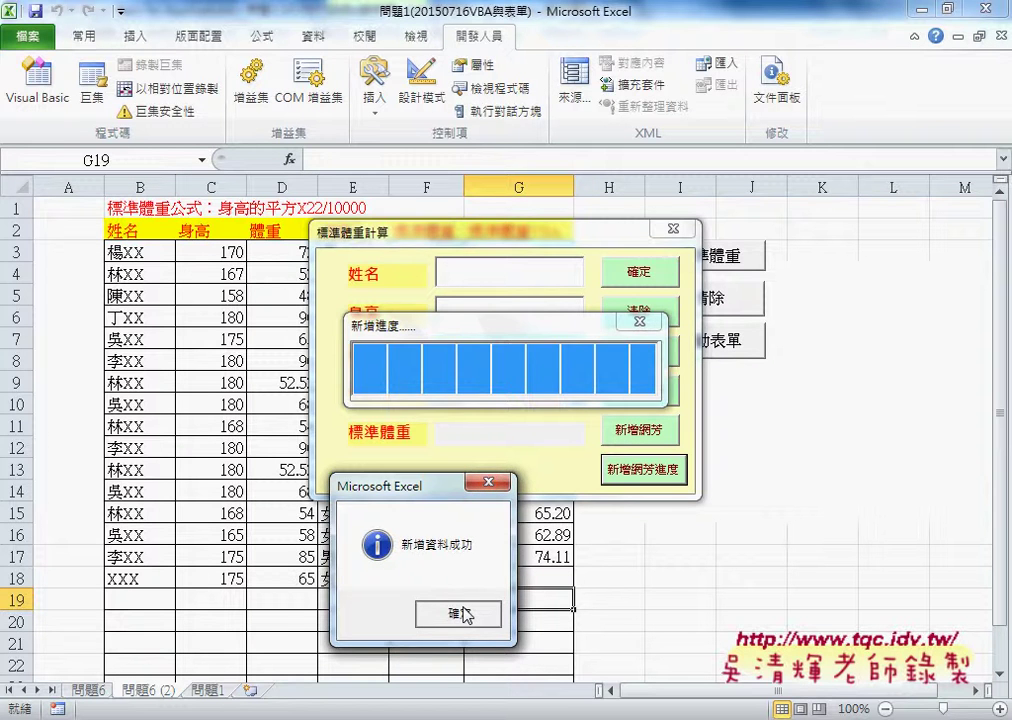
{"action": "left_click", "coordinate": [463, 613]}
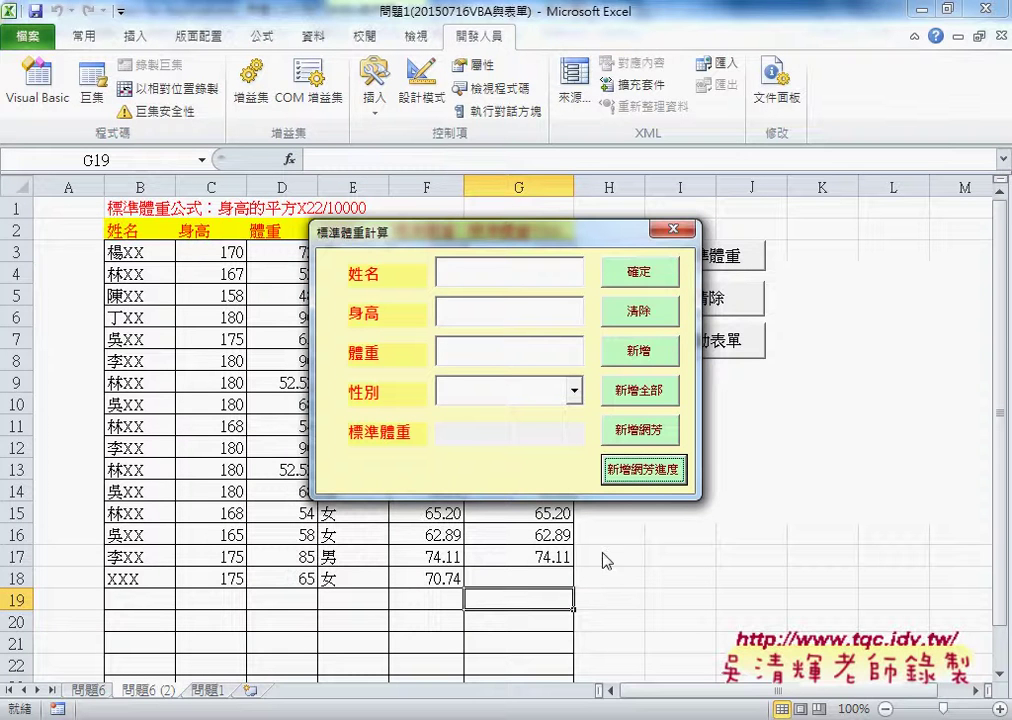
Run the 新增網芳進度 insert twice, acknowledging each 新增資料成功 message with 確定
{"action": "left_click", "coordinate": [645, 477]}
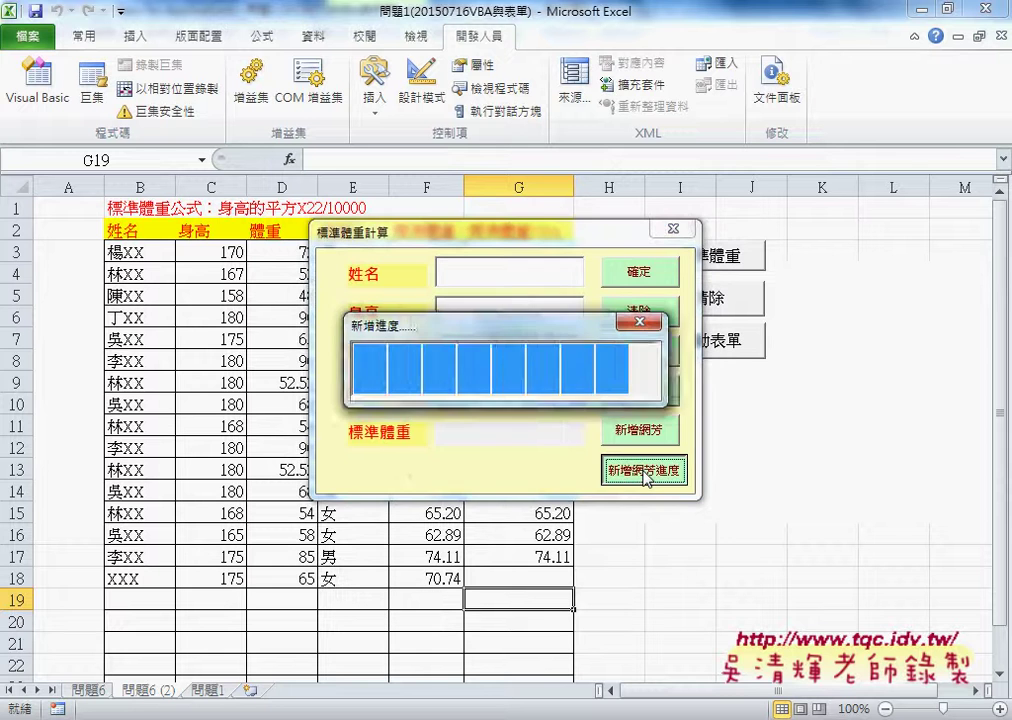
{"action": "left_click", "coordinate": [571, 452]}
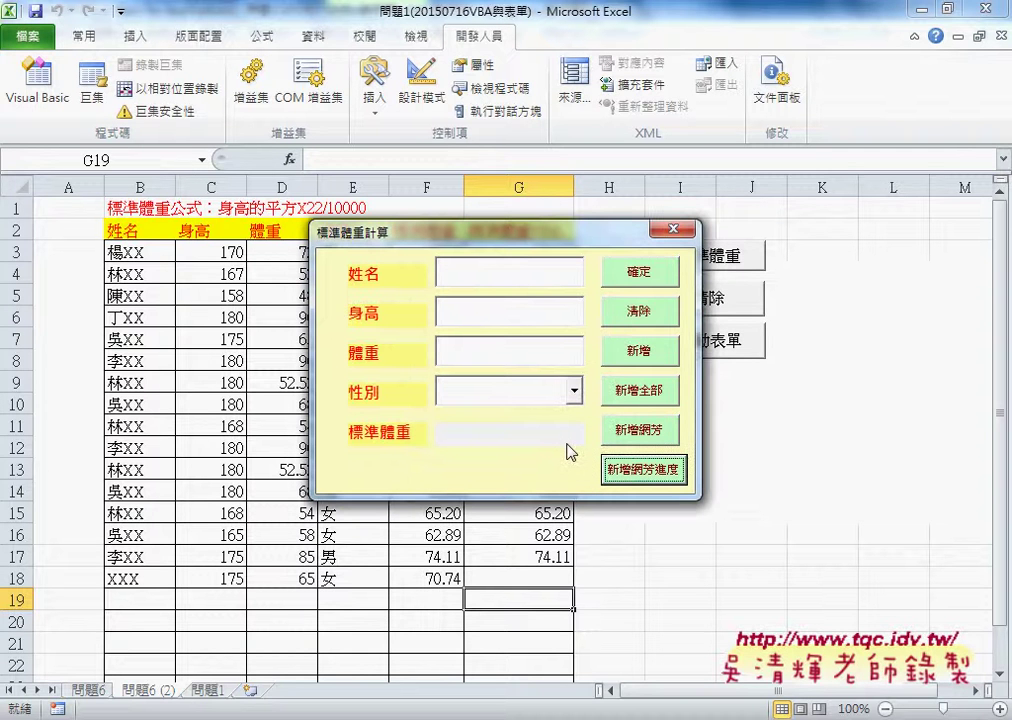
{"action": "left_click", "coordinate": [618, 476]}
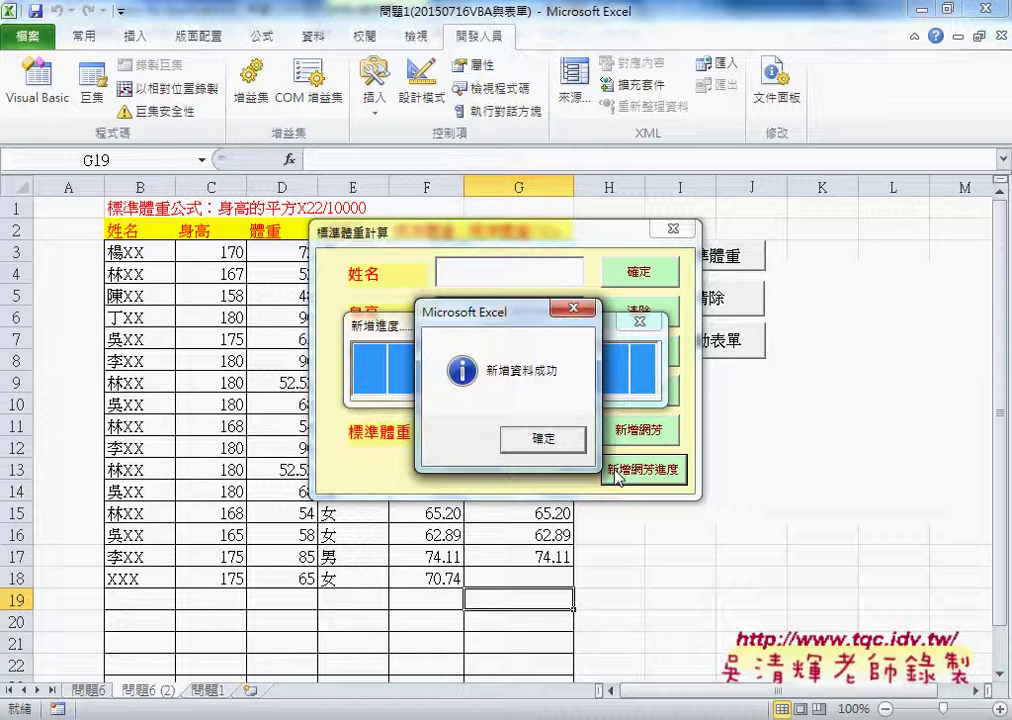
{"action": "left_click", "coordinate": [542, 440]}
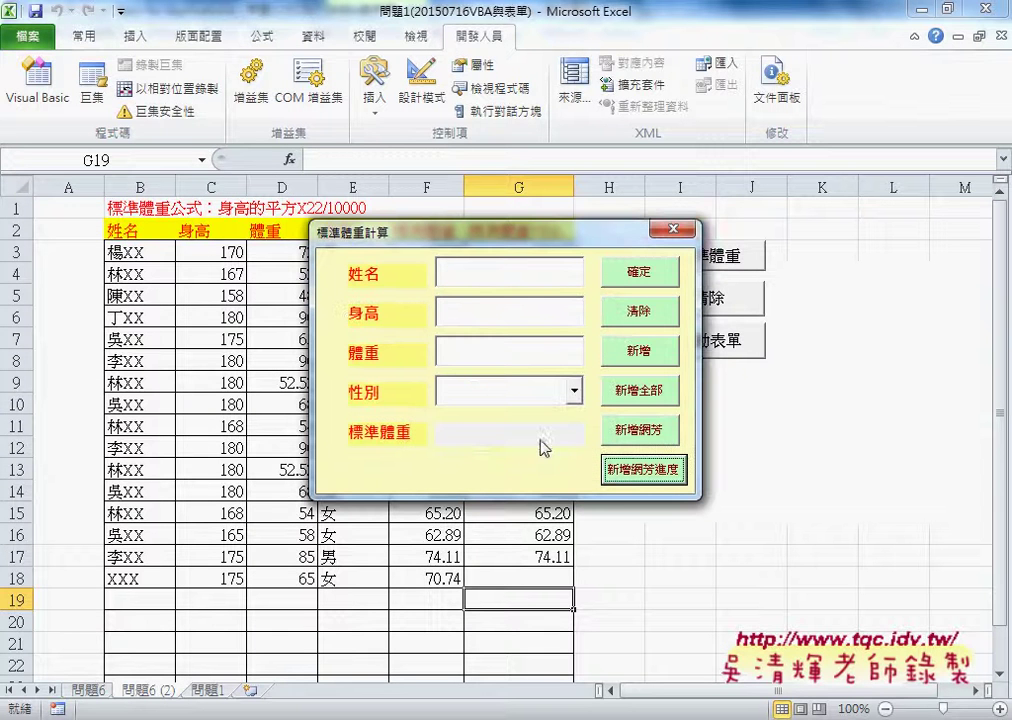
Close the running form, select button B6's 新增網芳進度 Caption text, and enlarge the project tree
{"action": "left_click", "coordinate": [670, 232]}
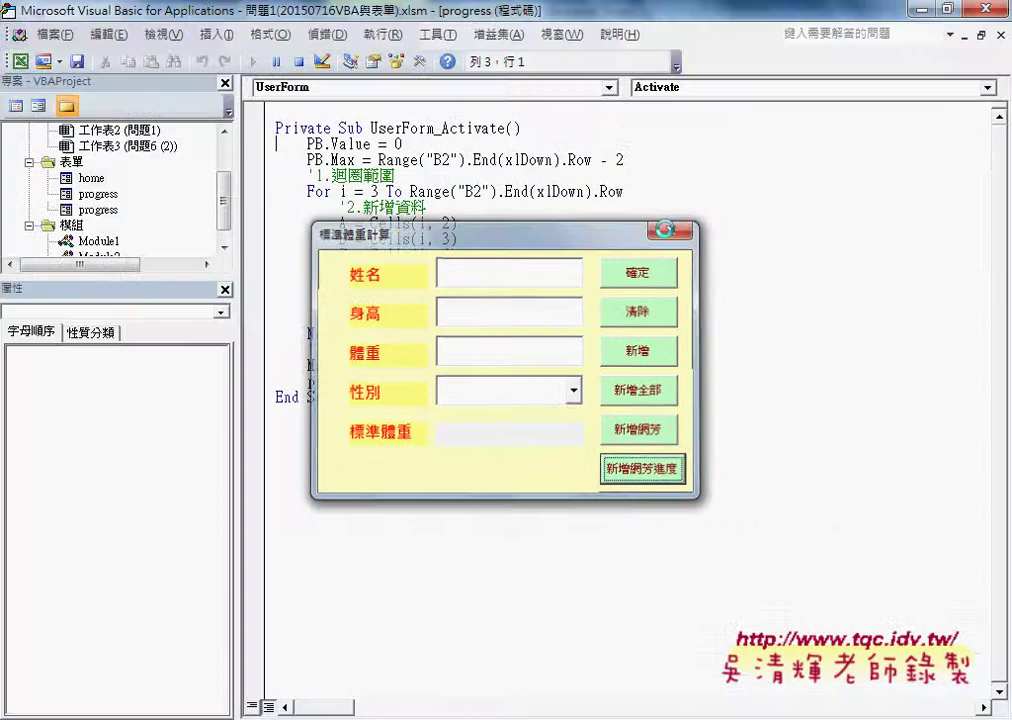
{"action": "left_click", "coordinate": [597, 333]}
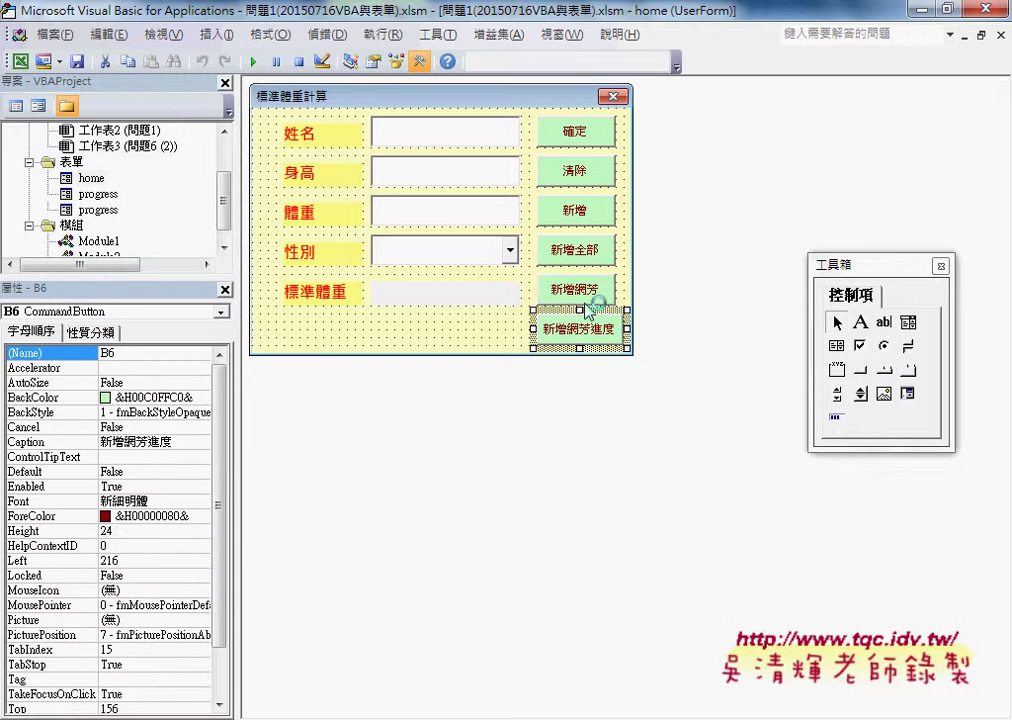
{"action": "left_click", "coordinate": [123, 354]}
{"action": "left_click", "coordinate": [176, 442]}
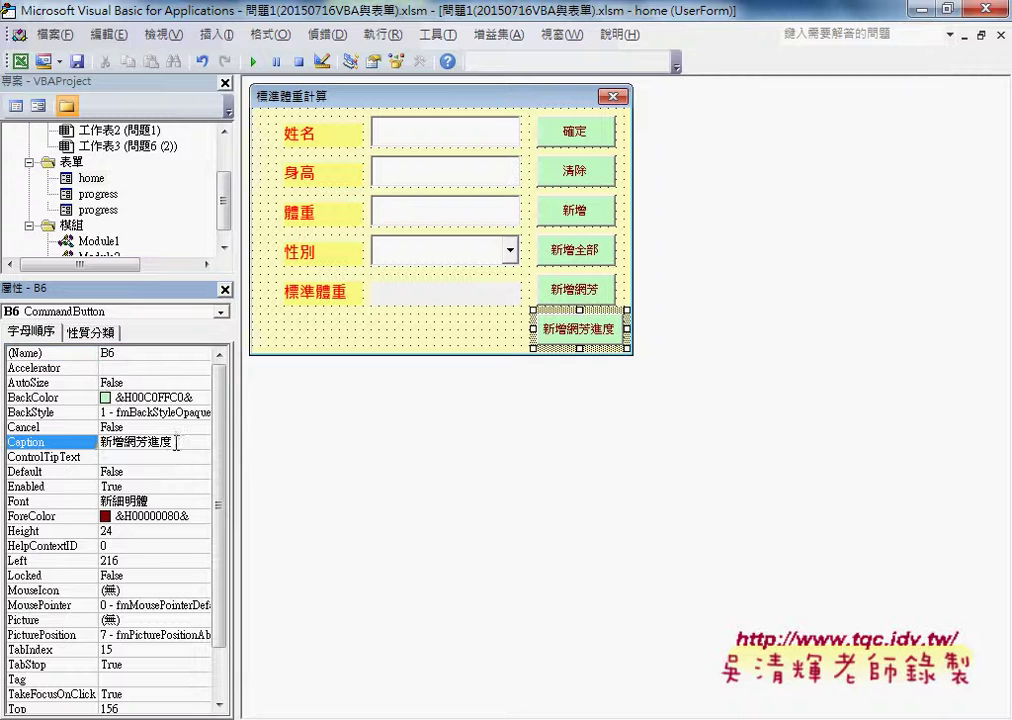
{"action": "double_click", "coordinate": [176, 442]}
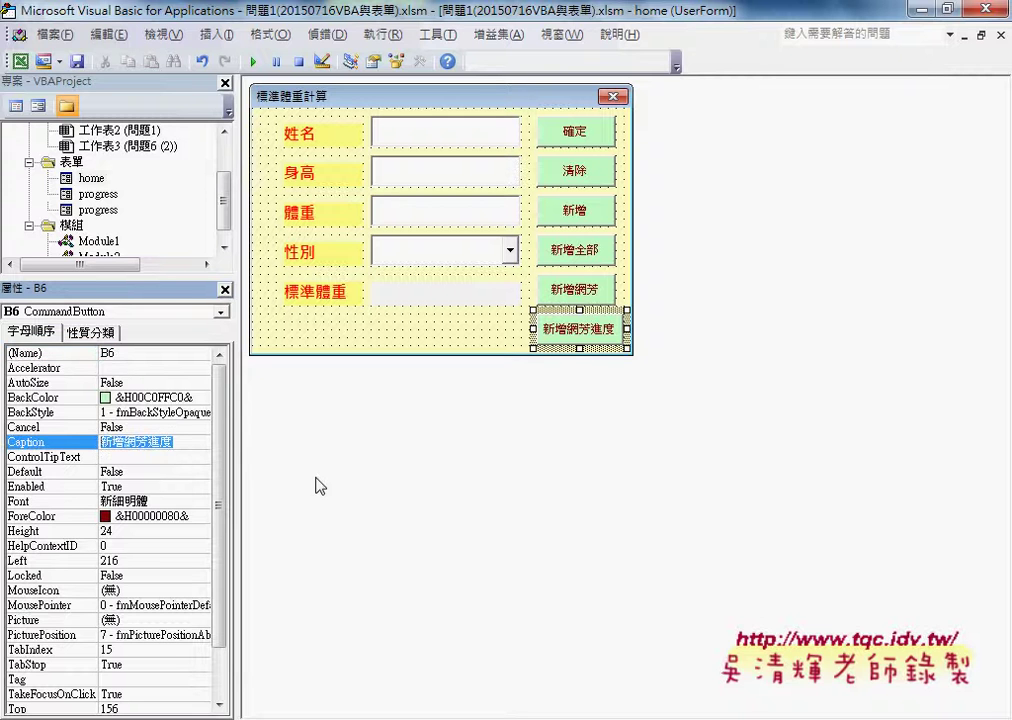
{"action": "left_click_drag", "start_coordinate": [173, 442], "coordinate": [154, 445]}
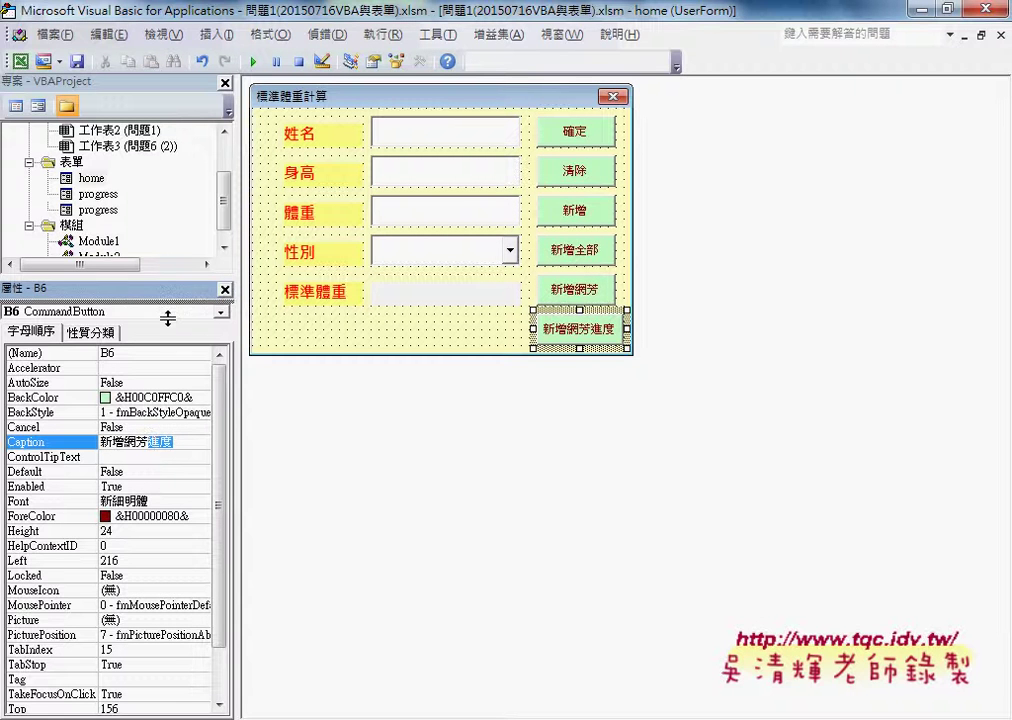
{"action": "left_click_drag", "start_coordinate": [167, 276], "coordinate": [166, 345]}
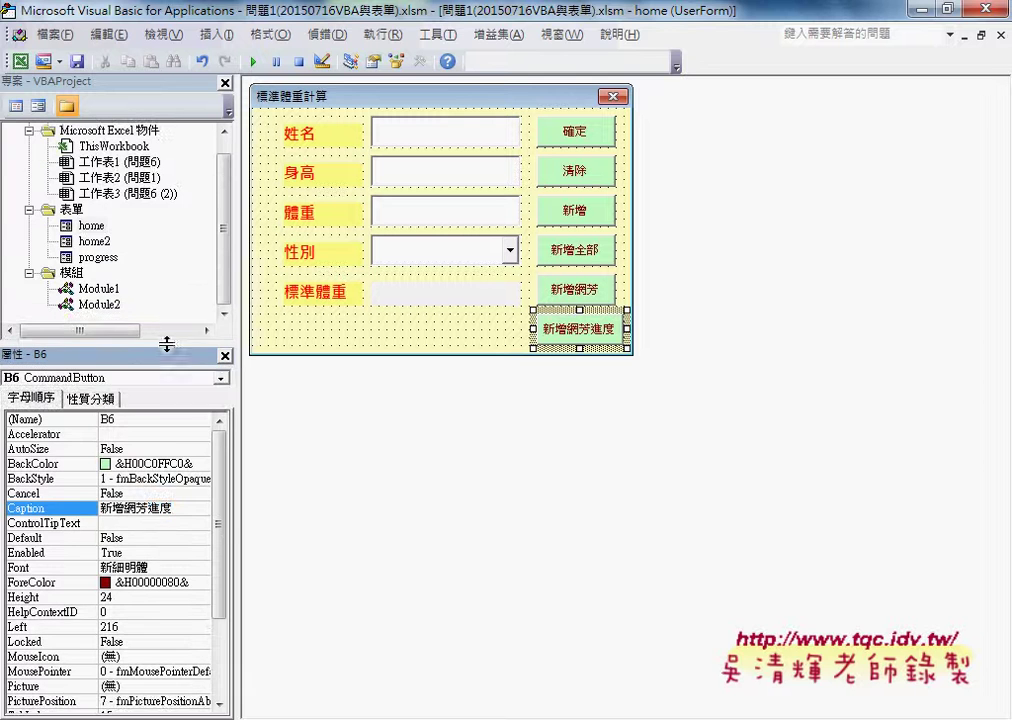
Remove the progress form from the project without exporting it
{"action": "right_click", "coordinate": [84, 177]}
{"action": "mouse_move", "coordinate": [162, 260]}
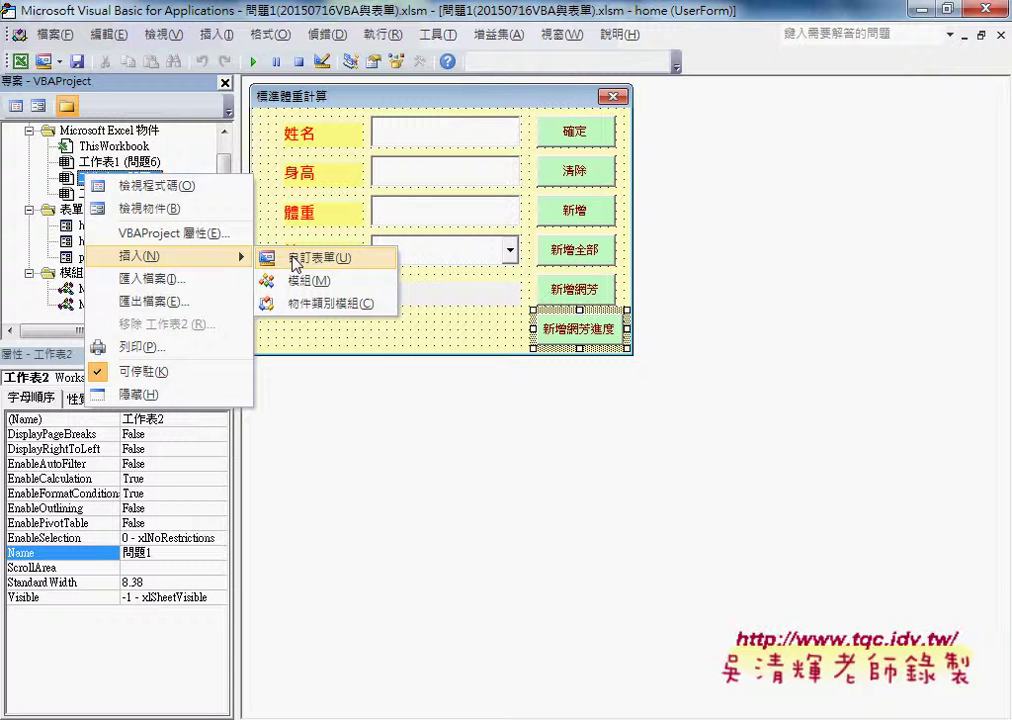
{"action": "left_click", "coordinate": [110, 258]}
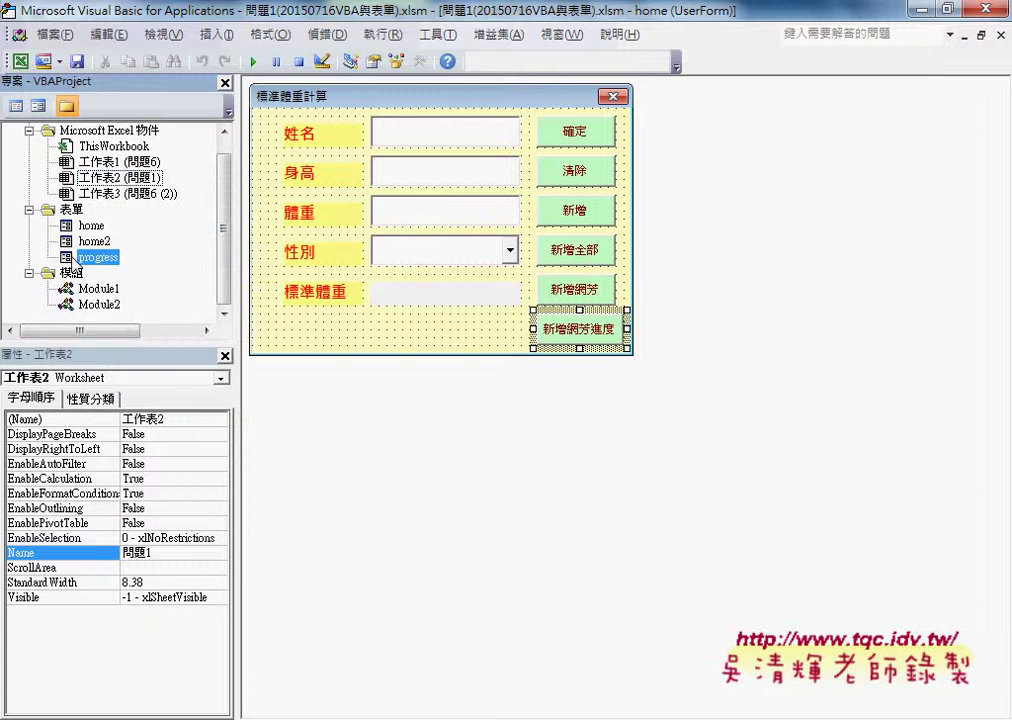
{"action": "right_click", "coordinate": [118, 262]}
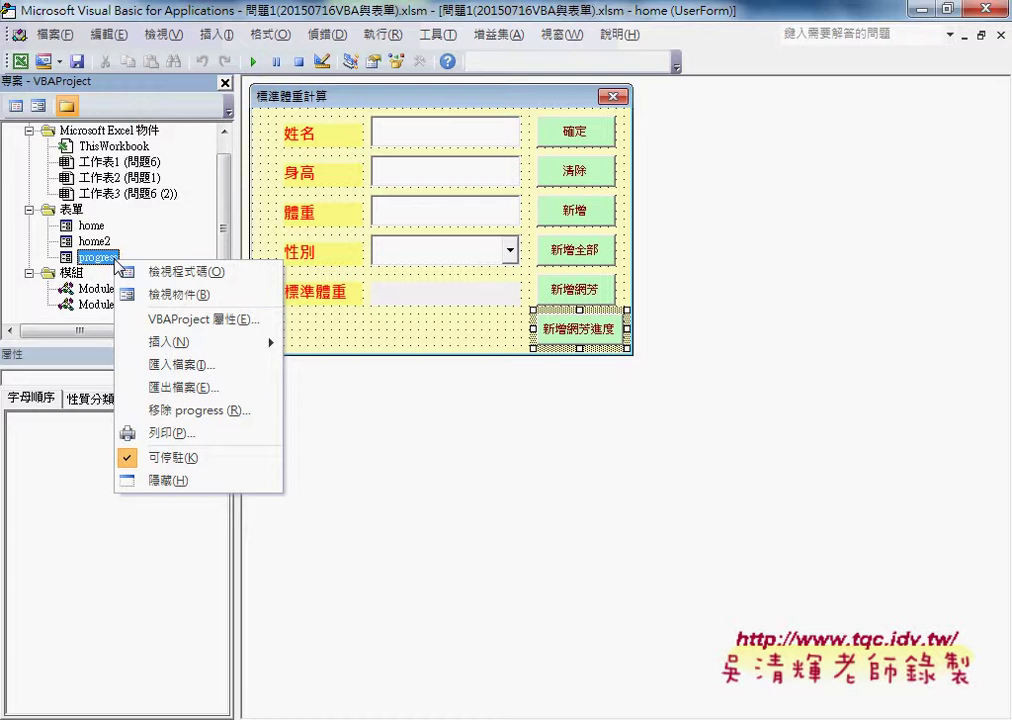
{"action": "left_click", "coordinate": [205, 410]}
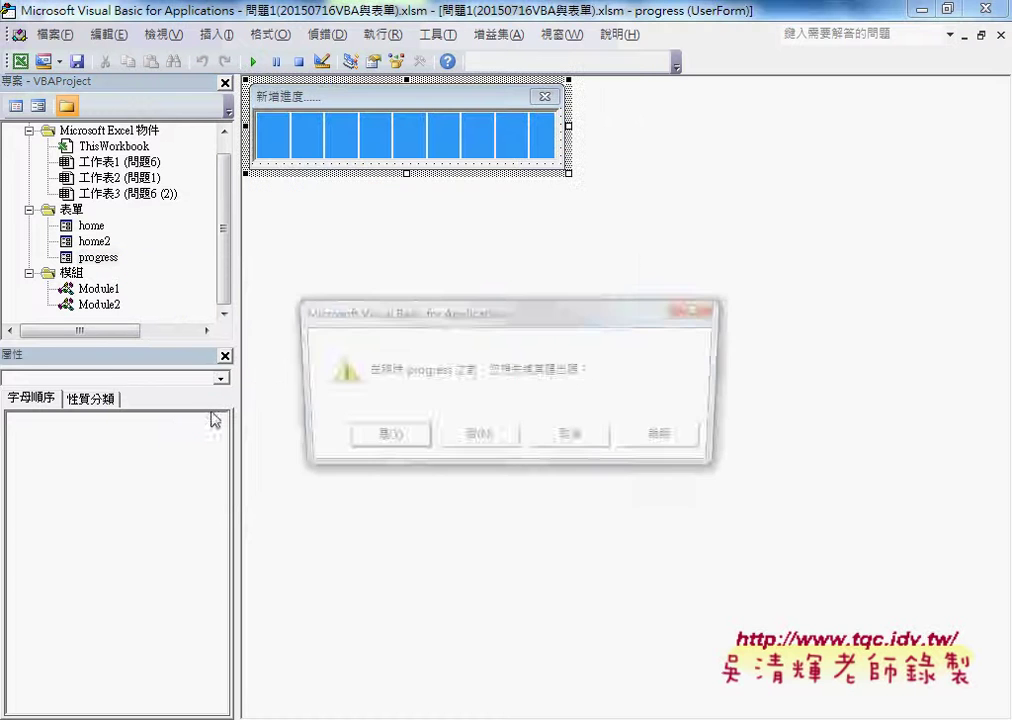
{"action": "left_click", "coordinate": [506, 440]}
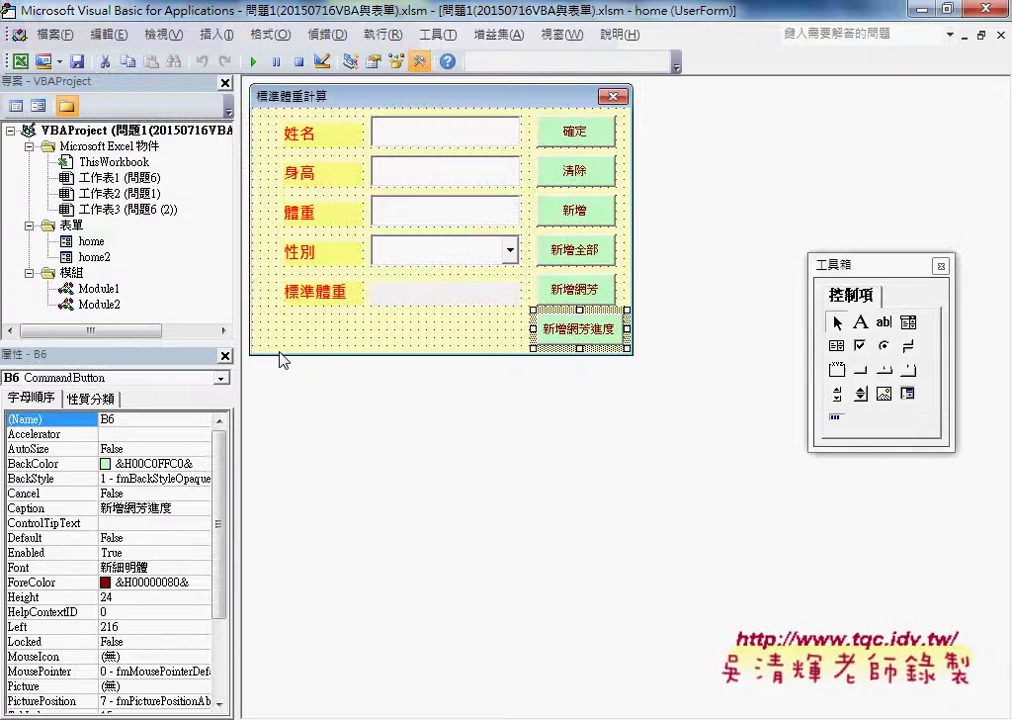
Insert a new blank UserForm1 and shorten it to height 81
{"action": "right_click", "coordinate": [95, 147]}
{"action": "mouse_move", "coordinate": [259, 238]}
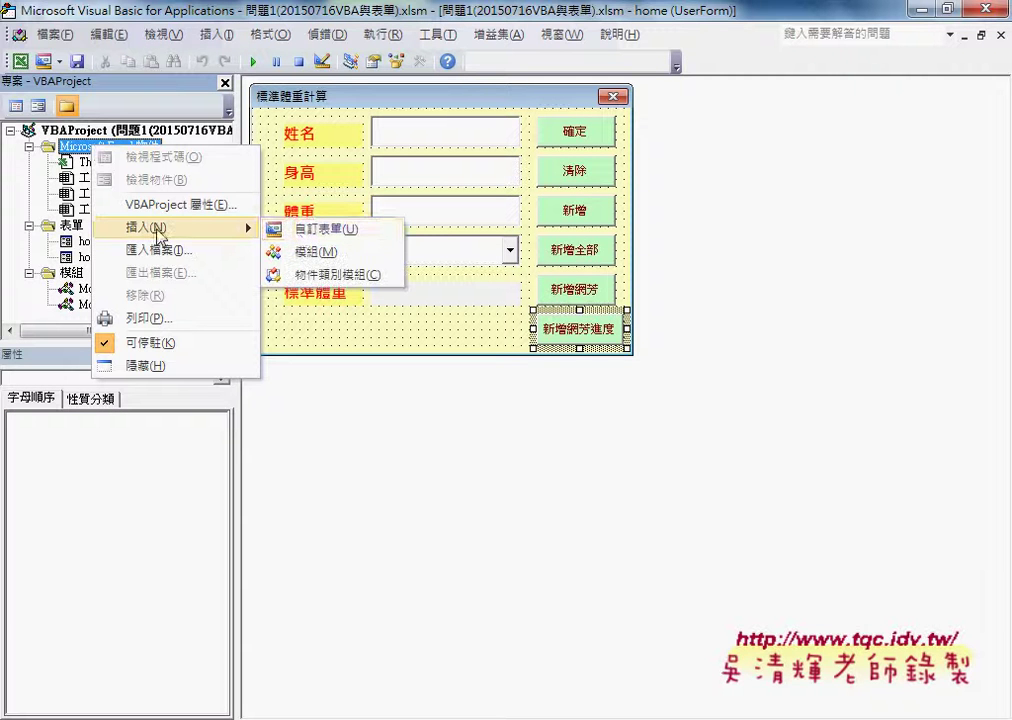
{"action": "left_click", "coordinate": [310, 230]}
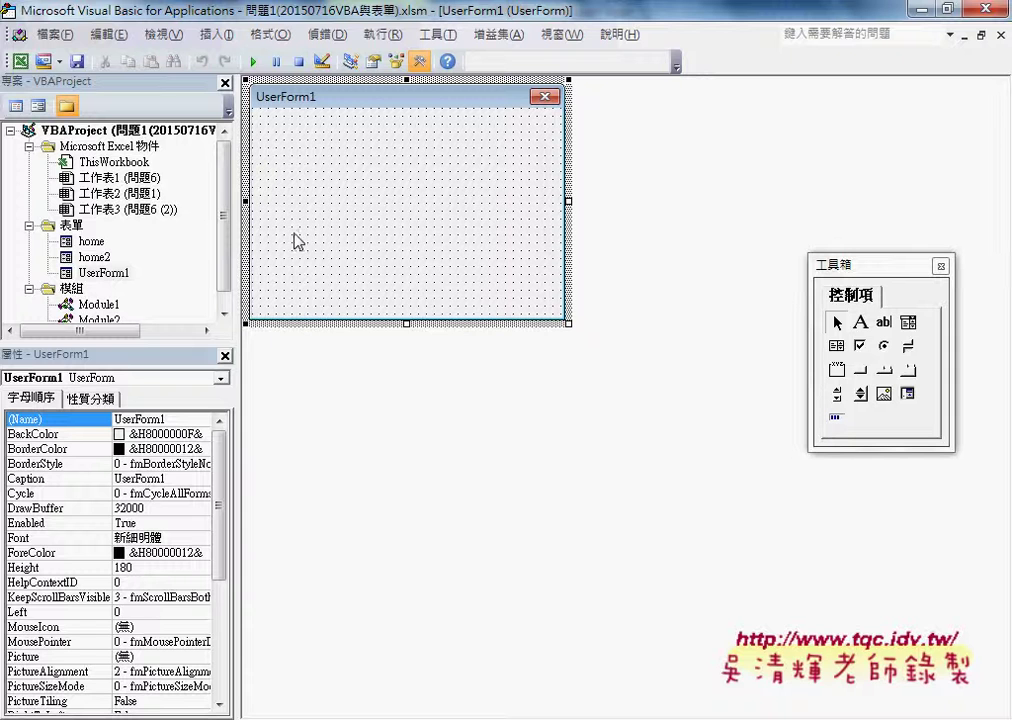
{"action": "left_click_drag", "start_coordinate": [407, 324], "coordinate": [408, 192]}
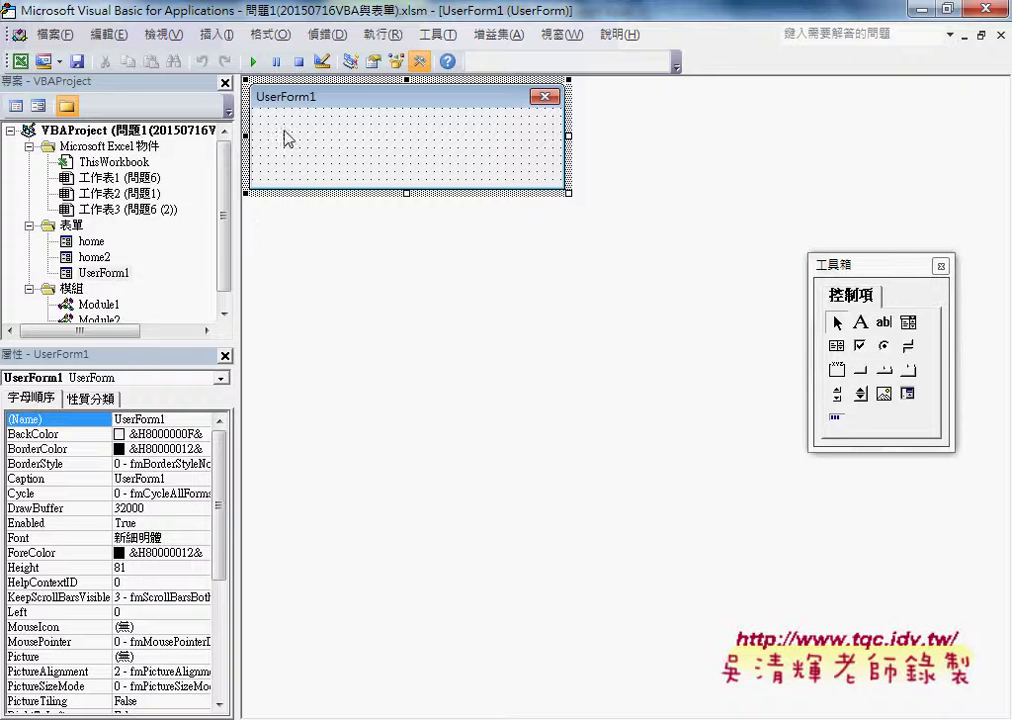
Set UserForm1's Caption property to 新增進度...... in the Properties window
{"action": "left_click", "coordinate": [178, 484]}
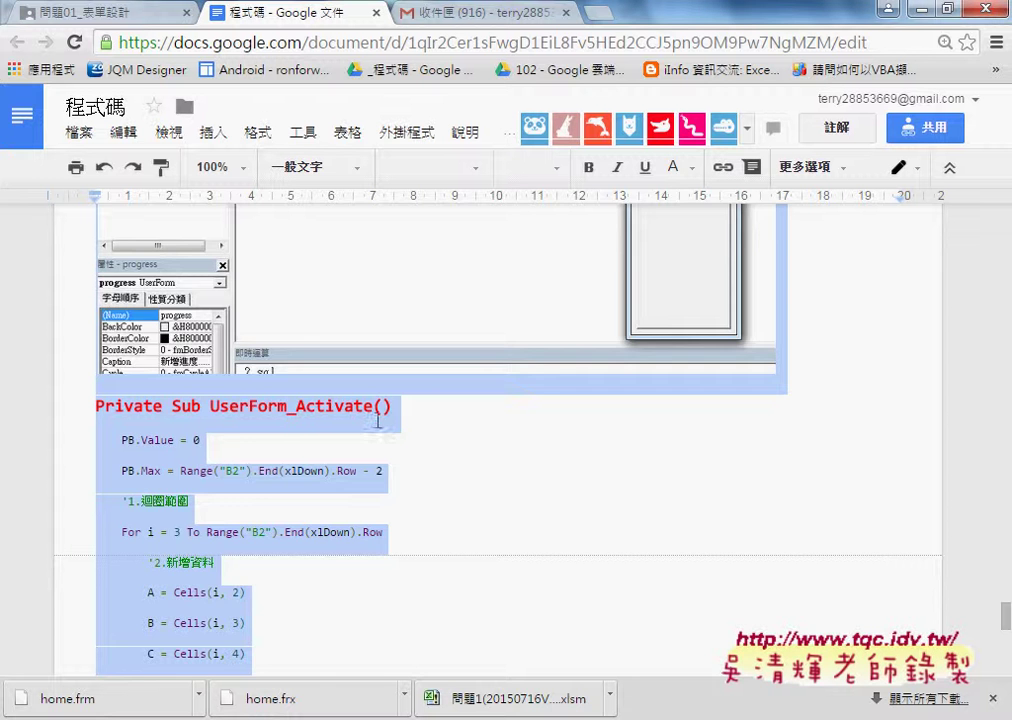
{"action": "scroll", "coordinate": [378, 421], "scroll_direction": "up", "scroll_amount": 2}
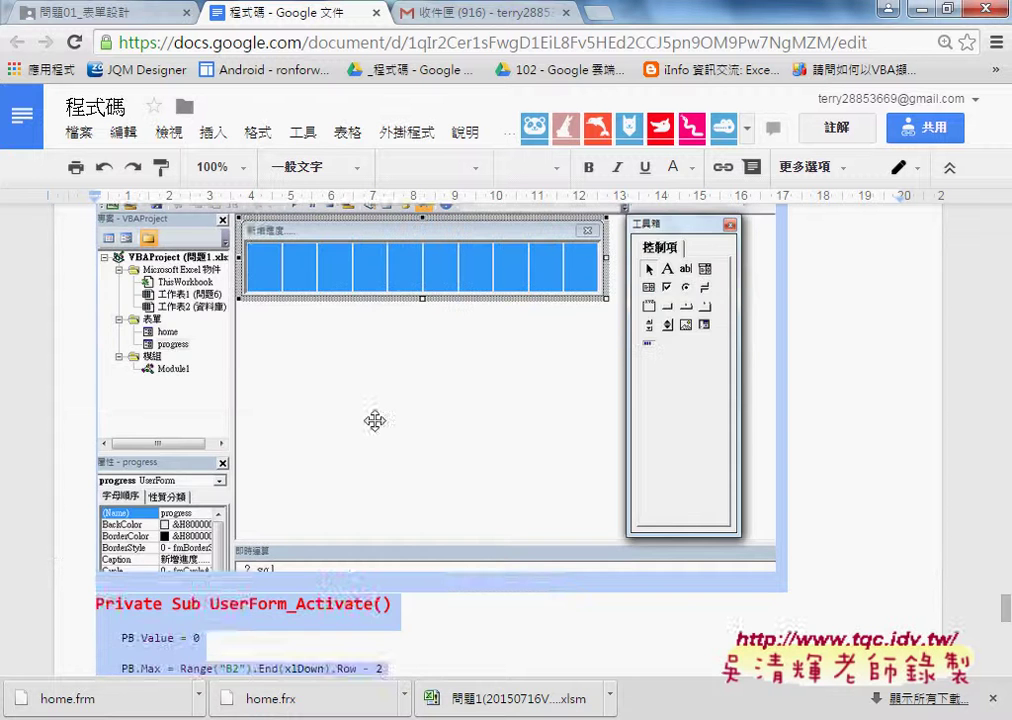
{"action": "scroll", "coordinate": [378, 421], "scroll_direction": "up", "scroll_amount": 1}
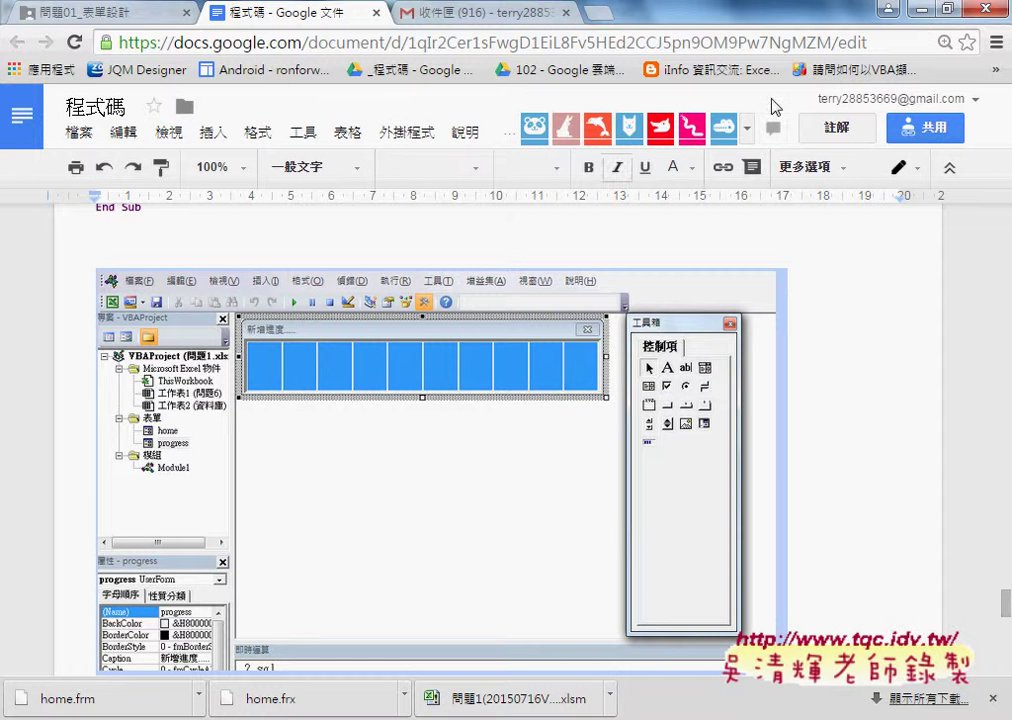
{"action": "left_click", "coordinate": [887, 9]}
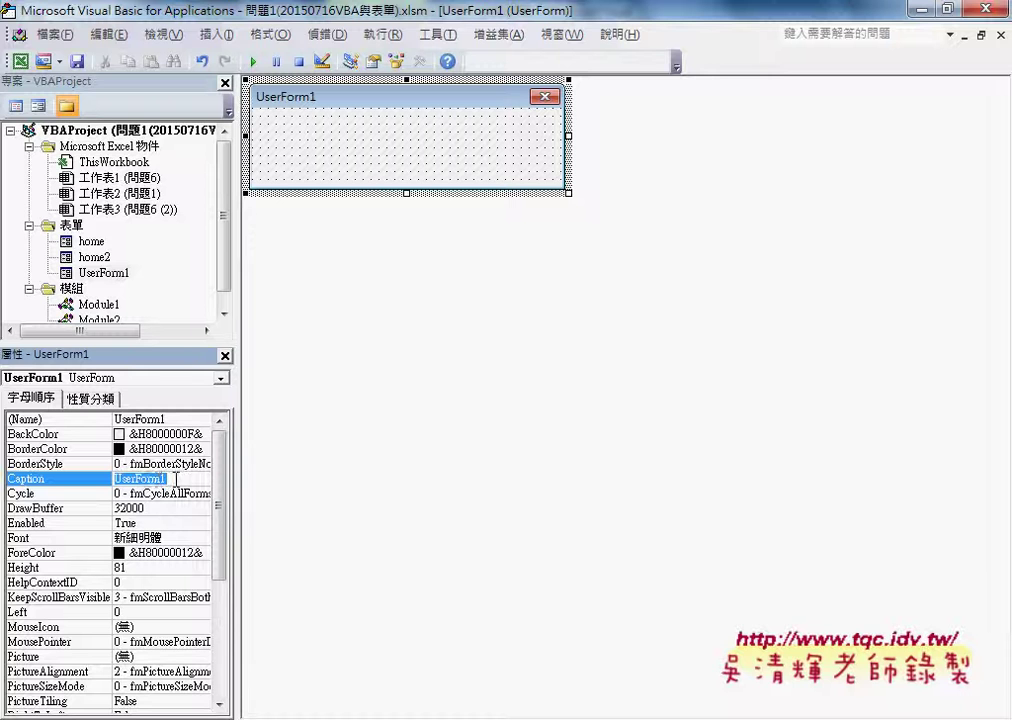
{"action": "type", "text": "工一"}
{"action": "type", "text": "新"}
{"action": "type", "text": "增二"}
{"action": "type", "text": "進度"}
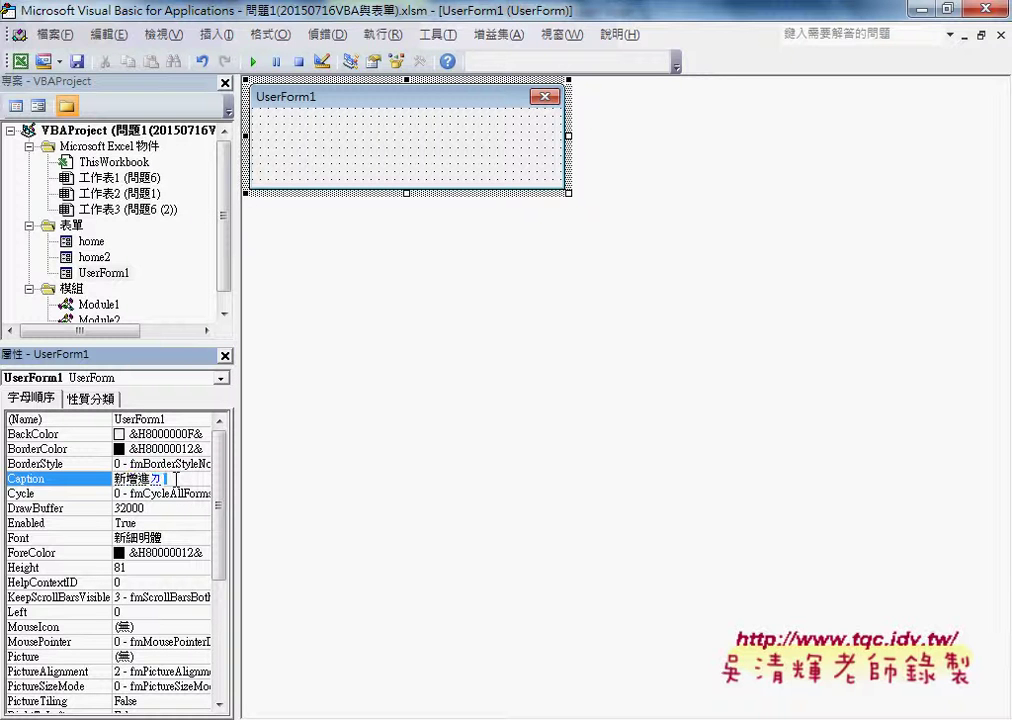
{"action": "type", "text": "度......"}
{"action": "key", "text": "Return"}
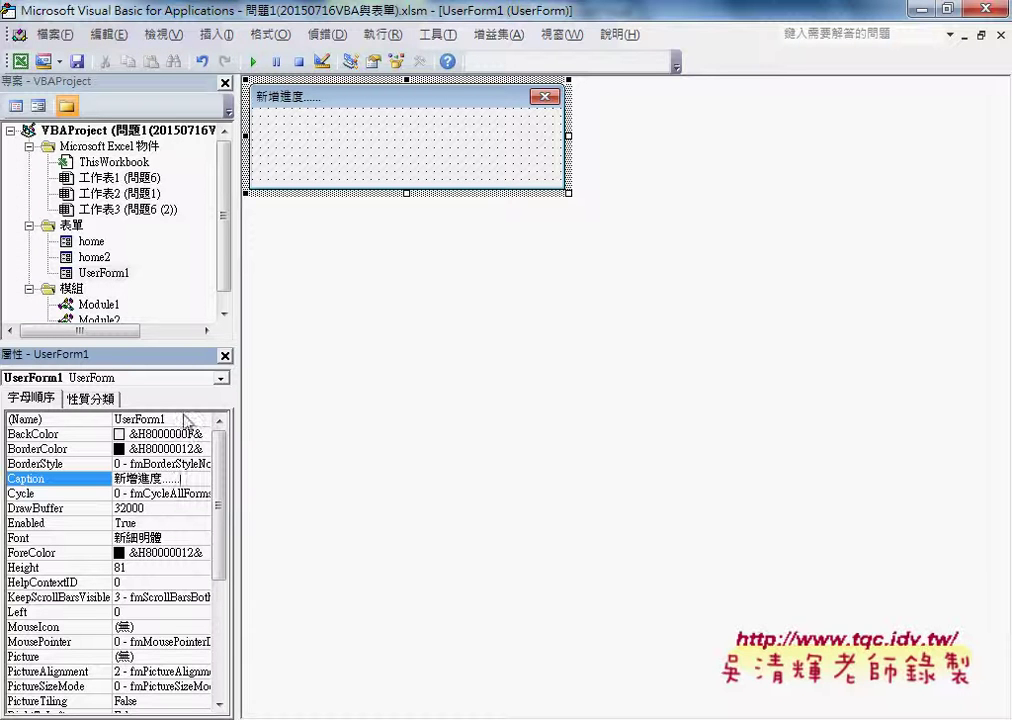
{"action": "left_click", "coordinate": [100, 420]}
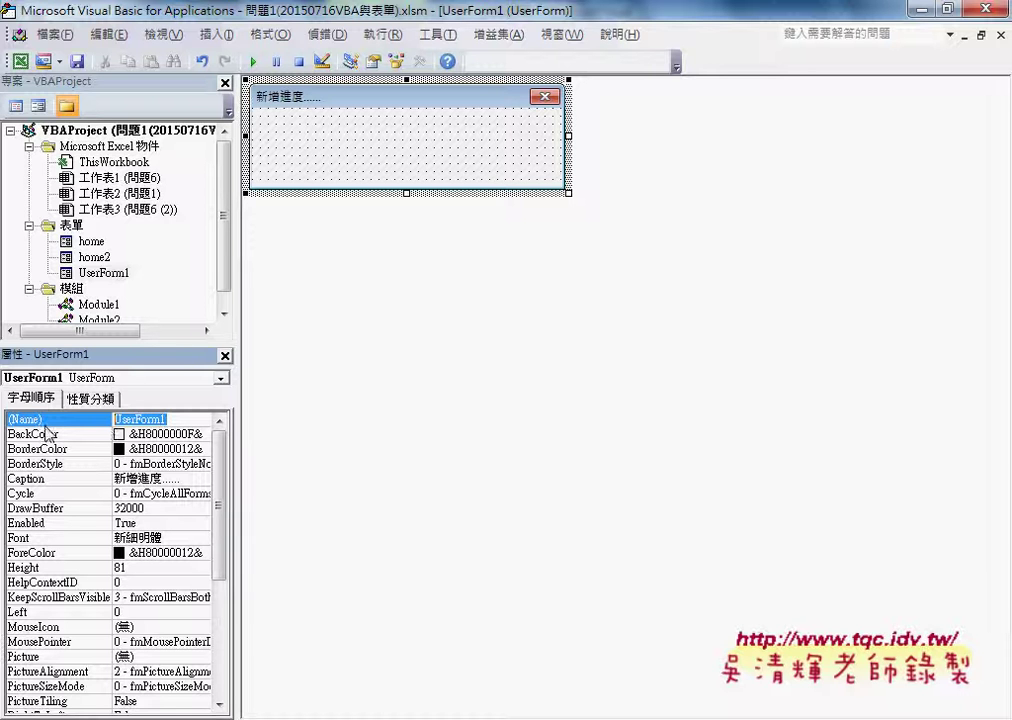
Set the form's (Name) to progress2 after dismissing the error raised by 'progress'
{"action": "type", "text": "文"}
{"action": "type", "text": "p"}
{"action": "type", "text": "ogress"}
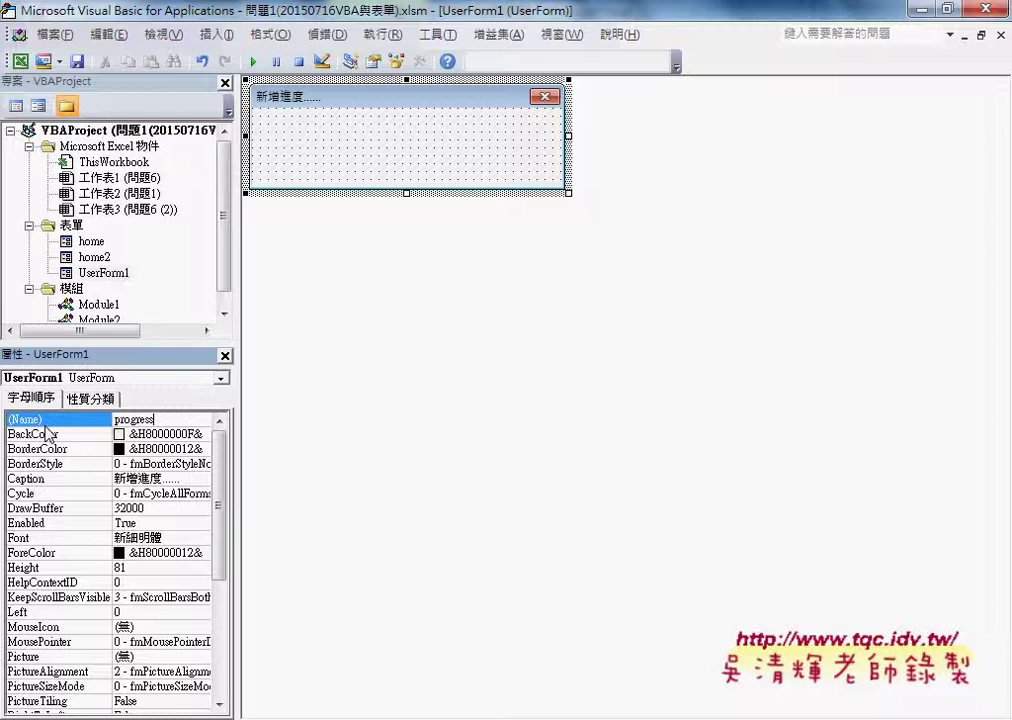
{"action": "key", "text": "Return"}
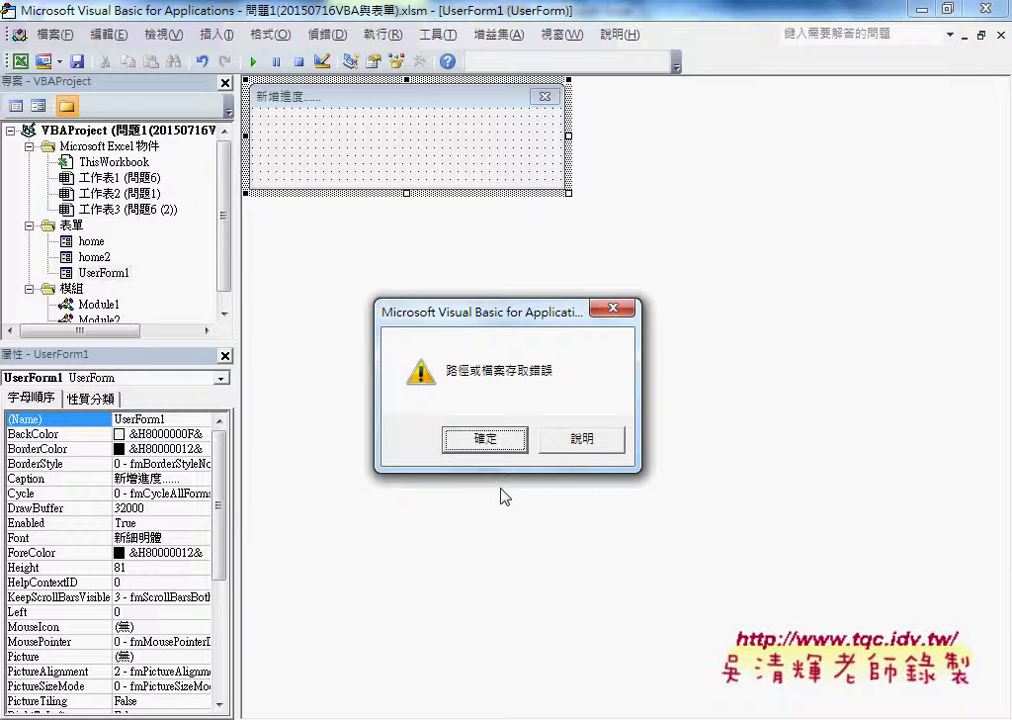
{"action": "key", "text": "Return"}
{"action": "left_click", "coordinate": [184, 419]}
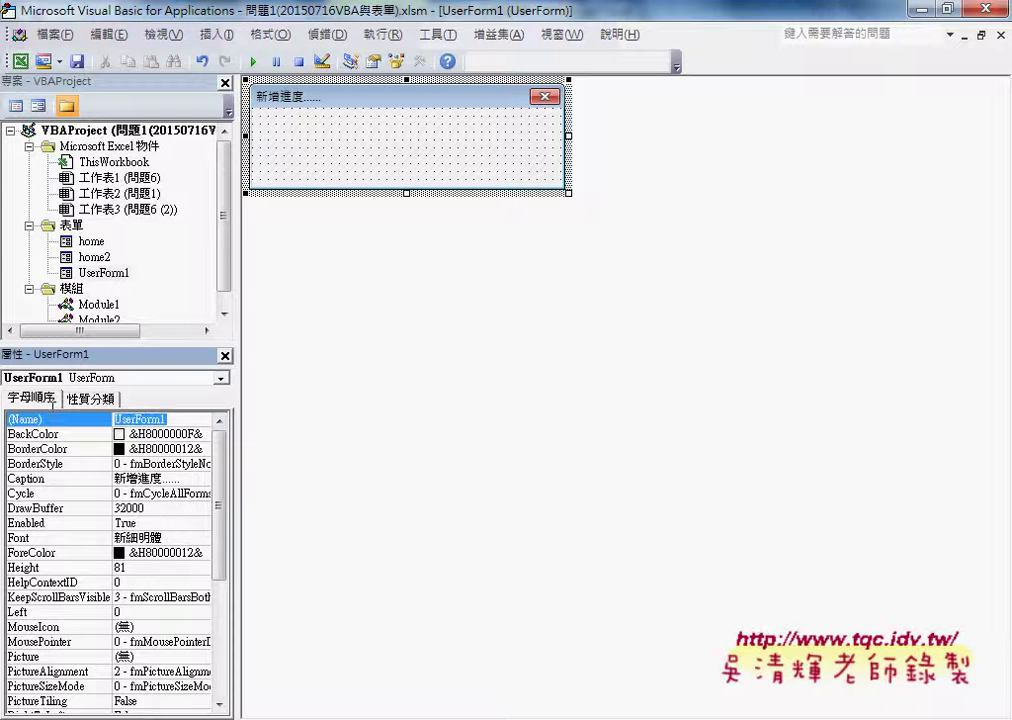
{"action": "type", "text": "progress2"}
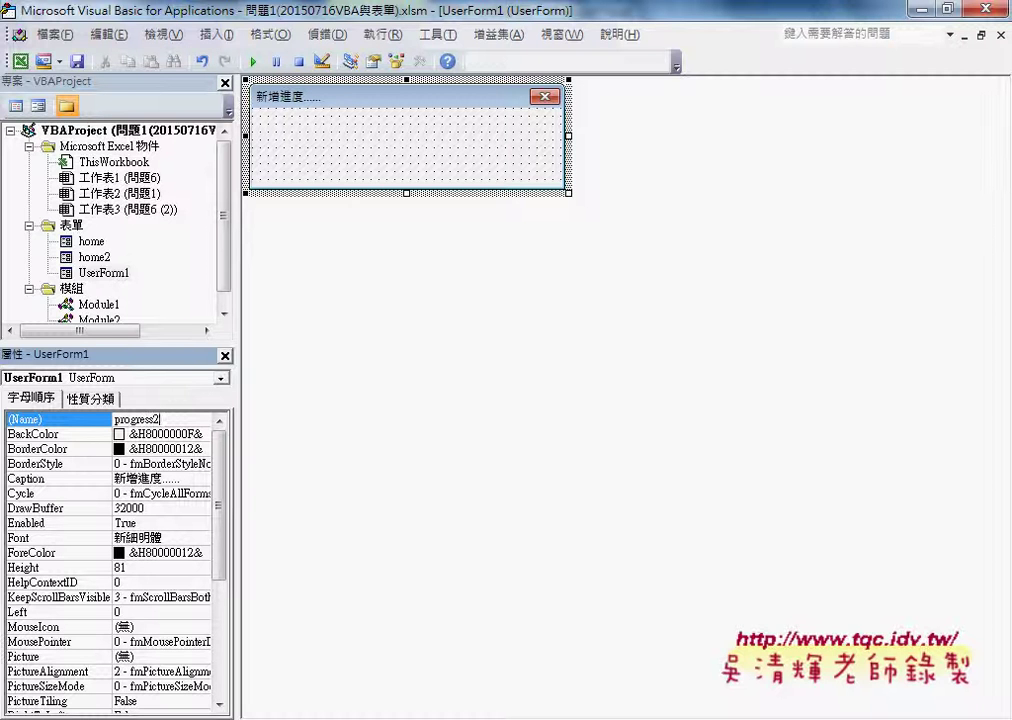
{"action": "key", "text": "Return"}
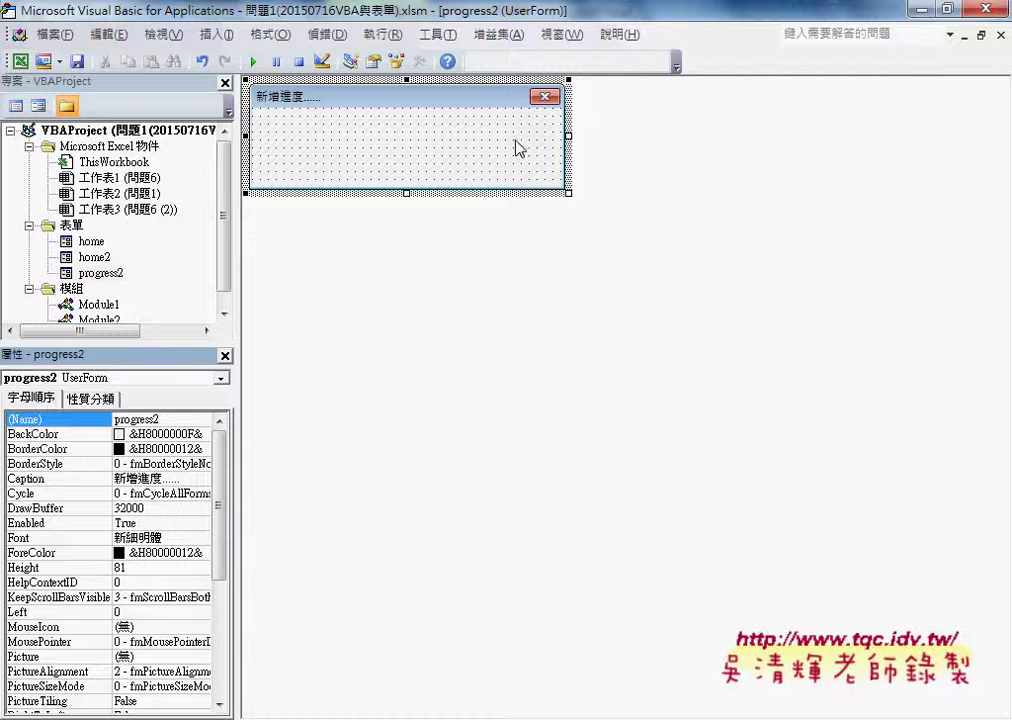
Show the Toolbox beside the form and browse Additional Controls for the ProgressBar versions
{"action": "left_click", "coordinate": [418, 64]}
{"action": "mouse_move", "coordinate": [892, 272]}
{"action": "left_mouse_down"}
{"action": "mouse_move", "coordinate": [727, 115]}
{"action": "mouse_move", "coordinate": [678, 108]}
{"action": "left_mouse_up"}
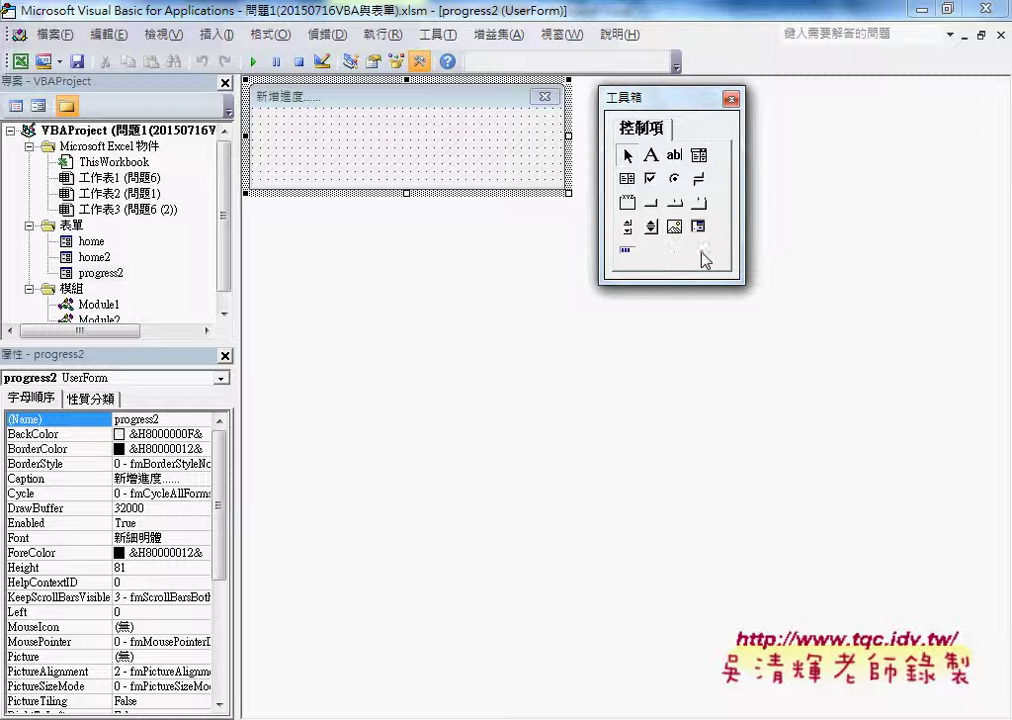
{"action": "right_click", "coordinate": [704, 257]}
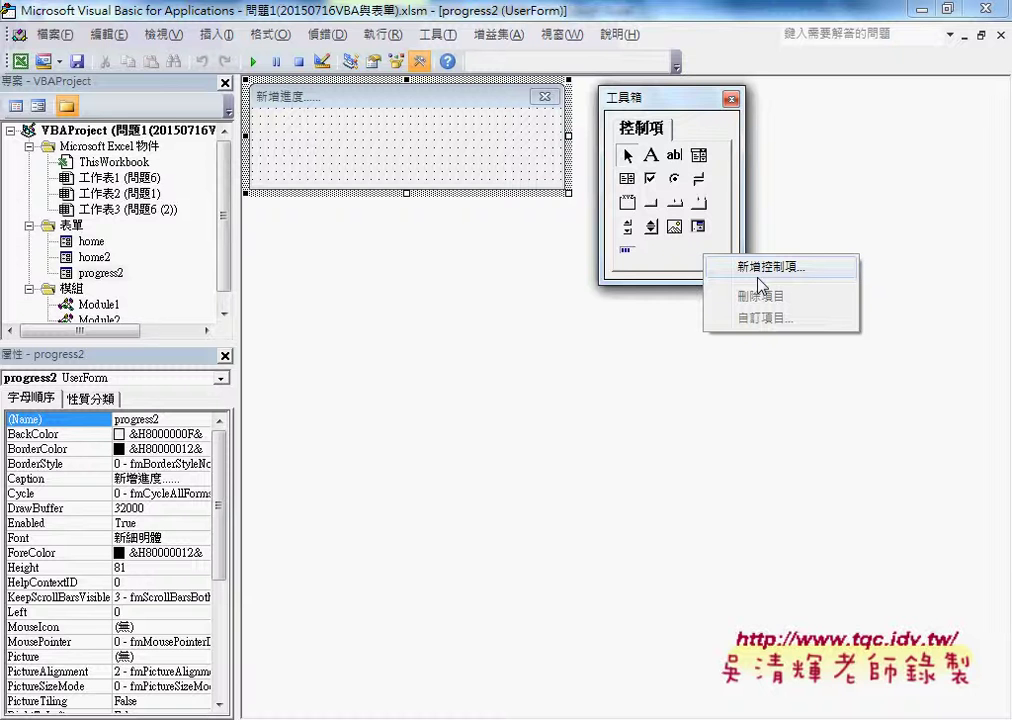
{"action": "left_click", "coordinate": [758, 274]}
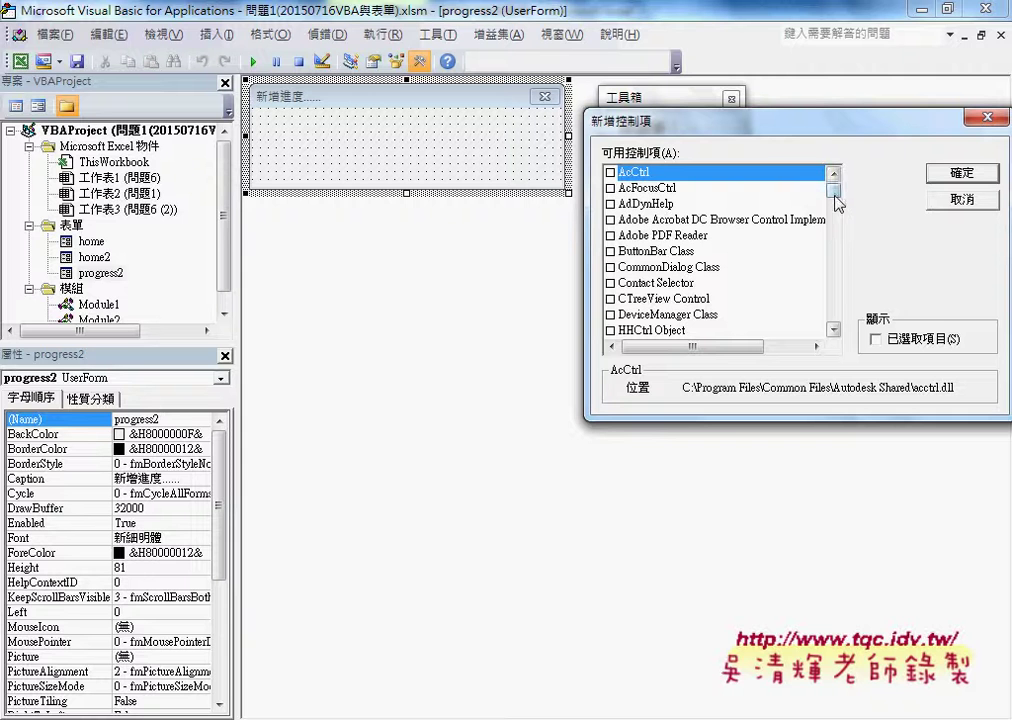
{"action": "left_click_drag", "start_coordinate": [835, 197], "coordinate": [835, 197]}
{"action": "left_click_drag", "start_coordinate": [835, 197], "coordinate": [839, 259]}
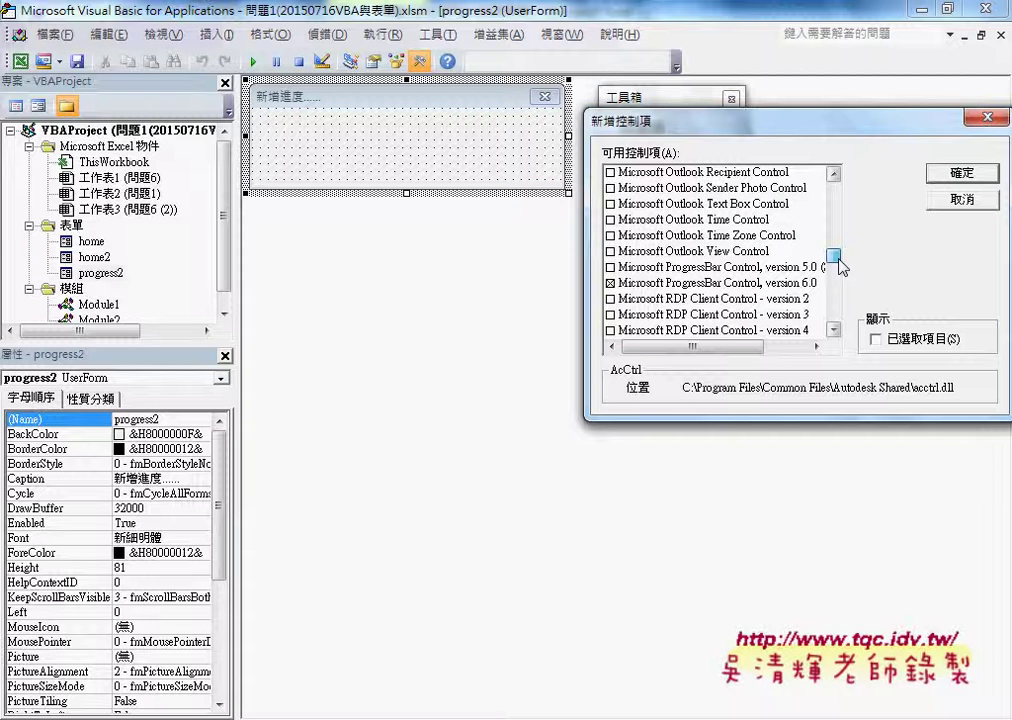
{"action": "left_click", "coordinate": [810, 284]}
{"action": "left_click", "coordinate": [806, 272]}
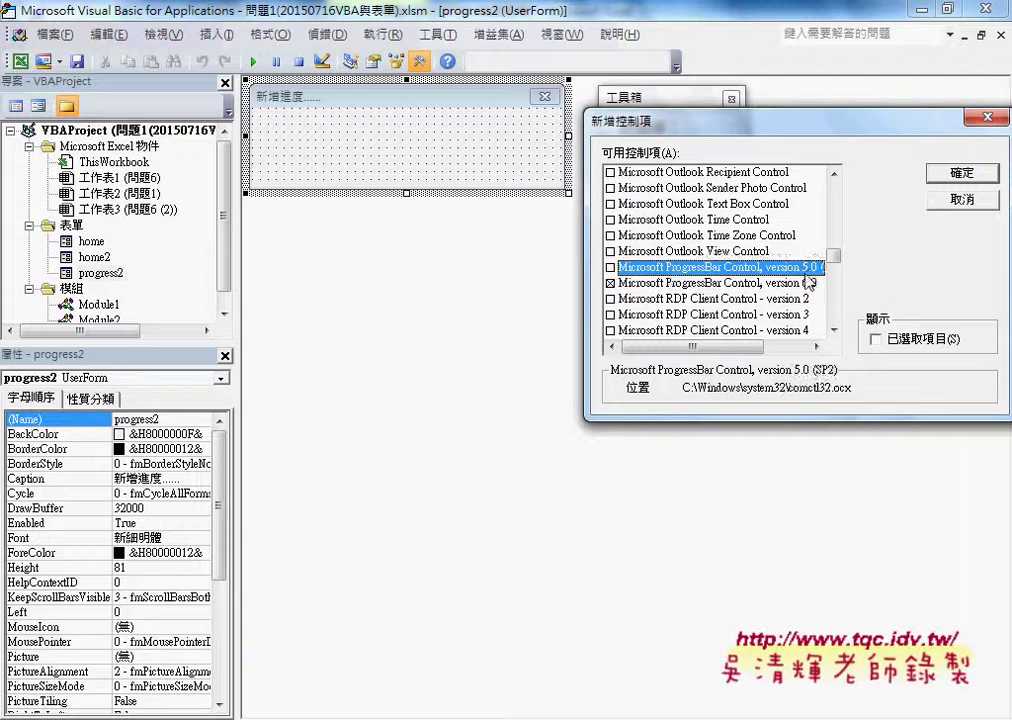
{"action": "left_click", "coordinate": [810, 283]}
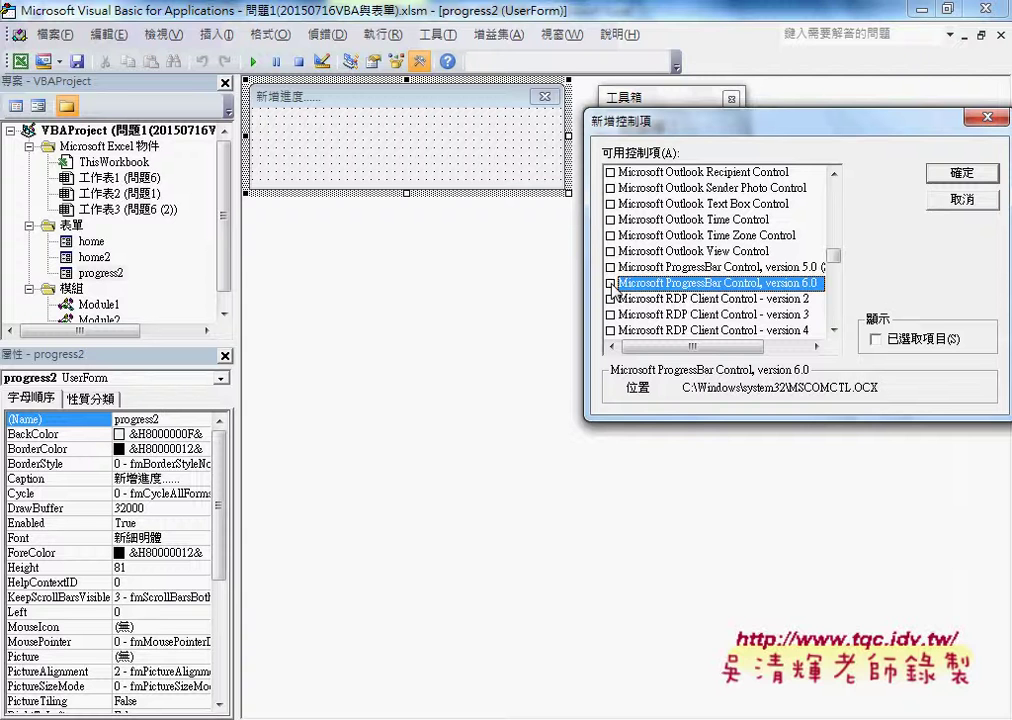
{"action": "left_click", "coordinate": [958, 173]}
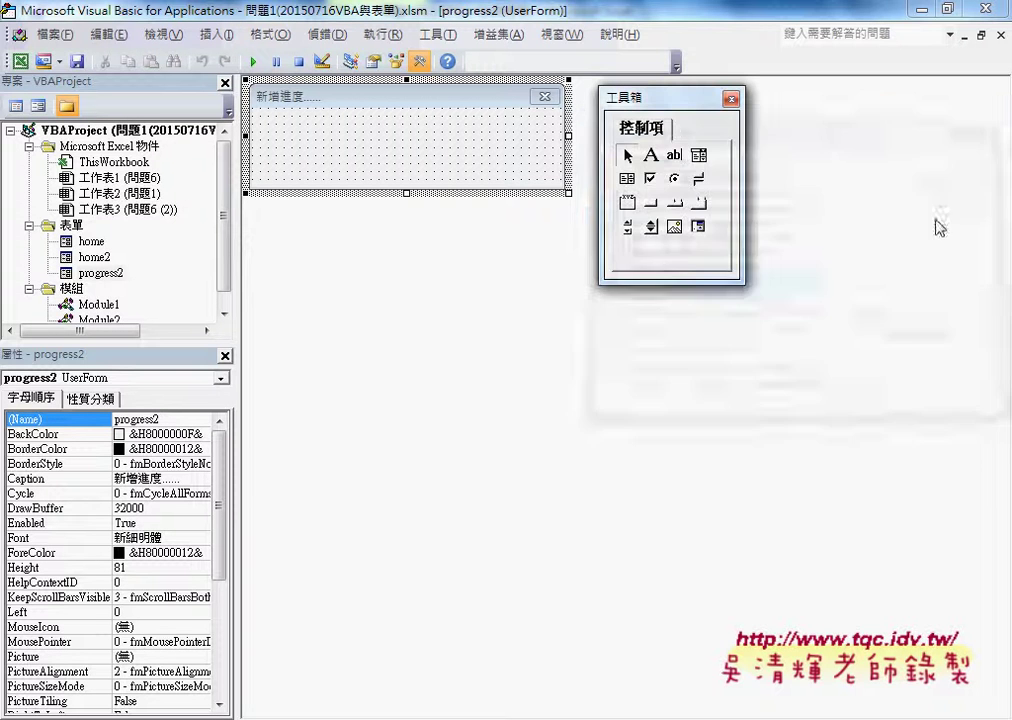
Add Microsoft ProgressBar Control, version 6.0 to the Toolbox and select it for drawing
{"action": "right_click", "coordinate": [683, 265]}
{"action": "left_click", "coordinate": [700, 276]}
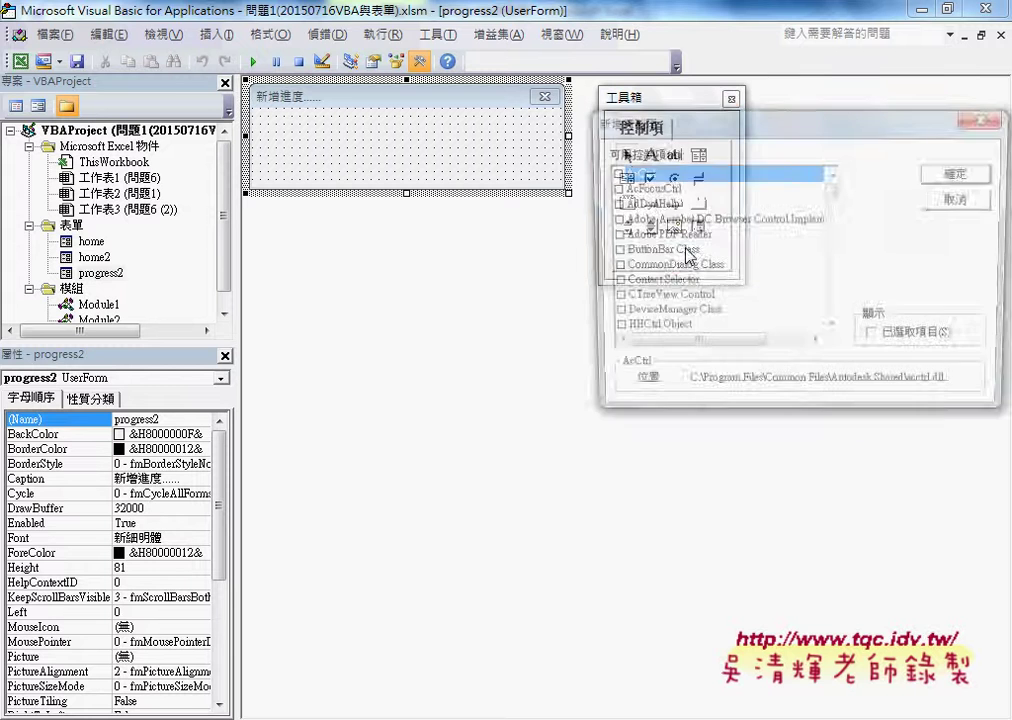
{"action": "left_click_drag", "start_coordinate": [834, 182], "coordinate": [837, 260]}
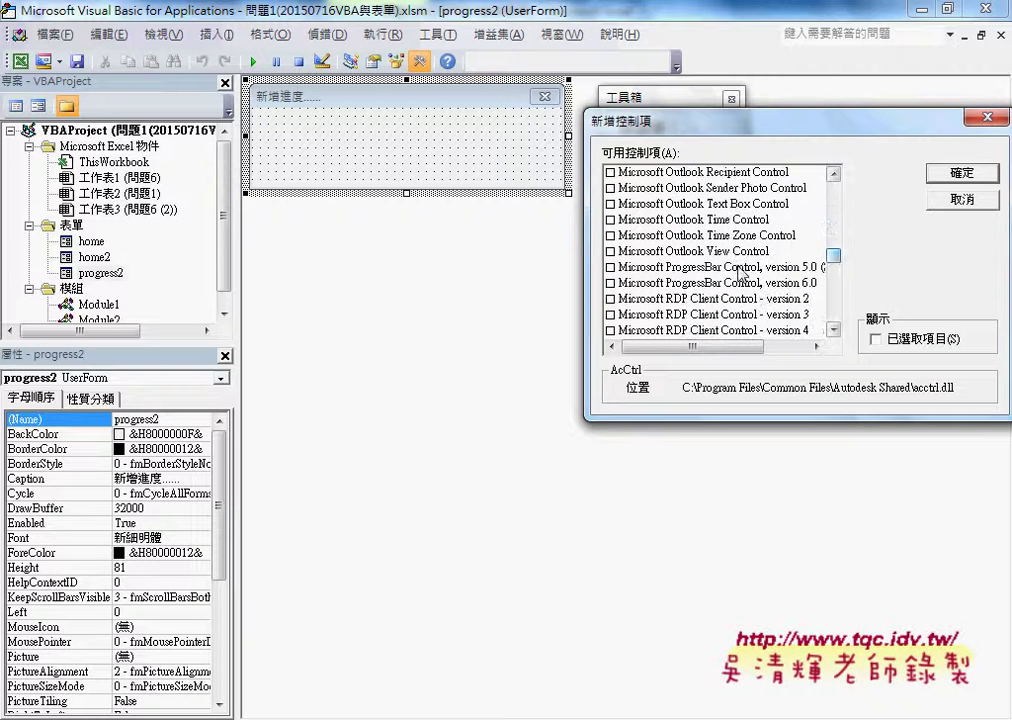
{"action": "left_click", "coordinate": [636, 284]}
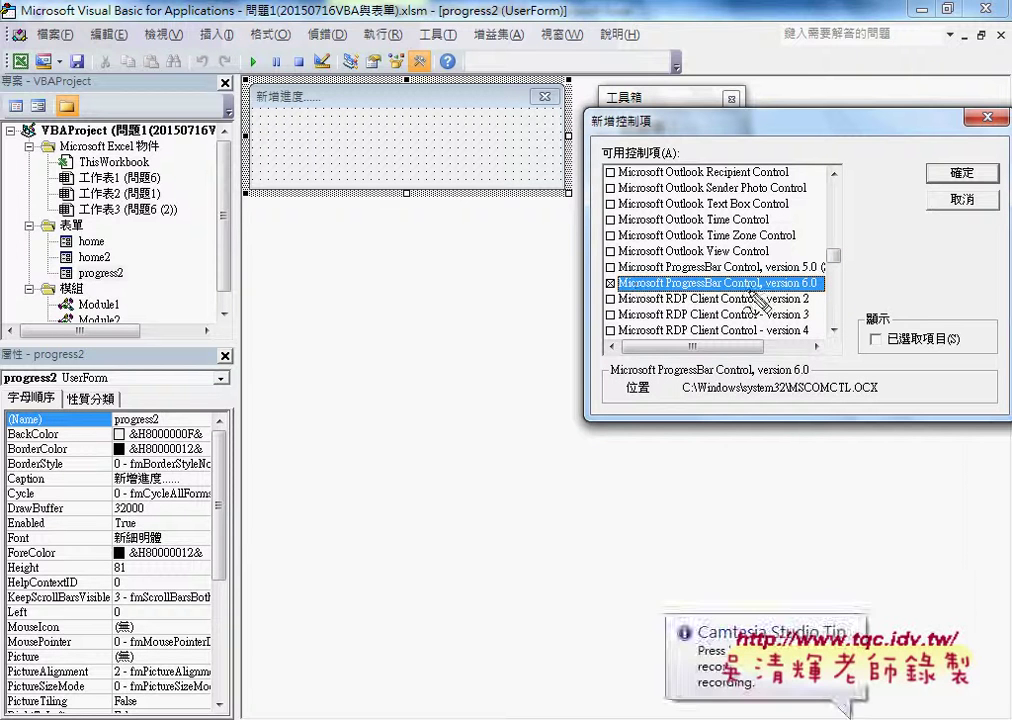
{"action": "mouse_move", "coordinate": [824, 296]}
{"action": "left_mouse_down"}
{"action": "mouse_move", "coordinate": [587, 296]}
{"action": "mouse_move", "coordinate": [600, 276]}
{"action": "left_mouse_up"}
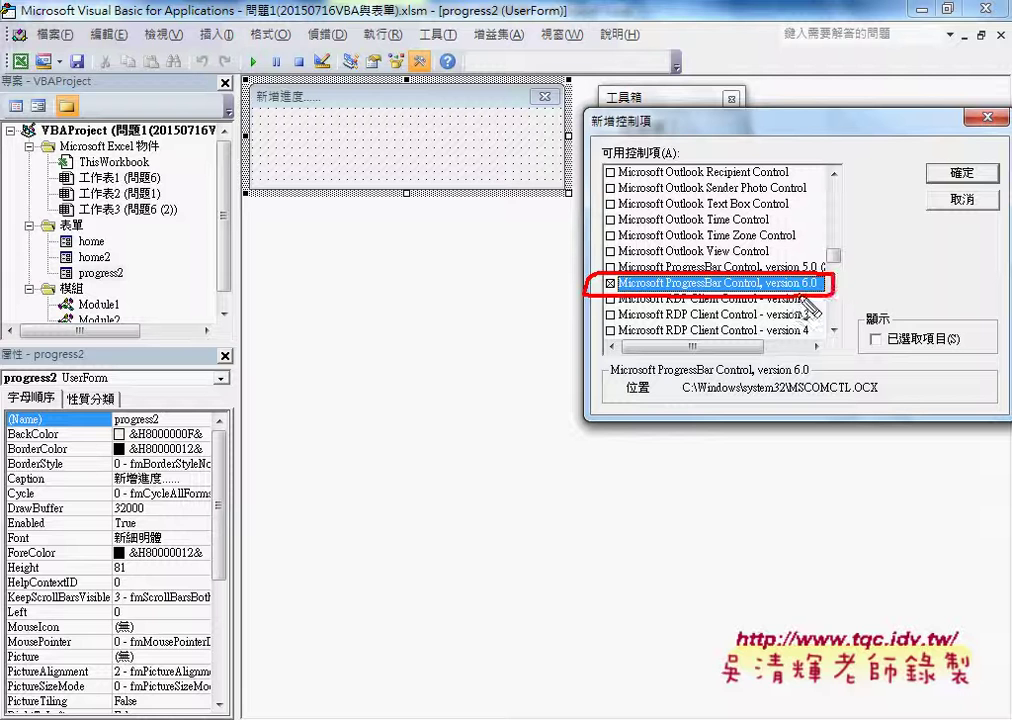
{"action": "key", "text": "Escape"}
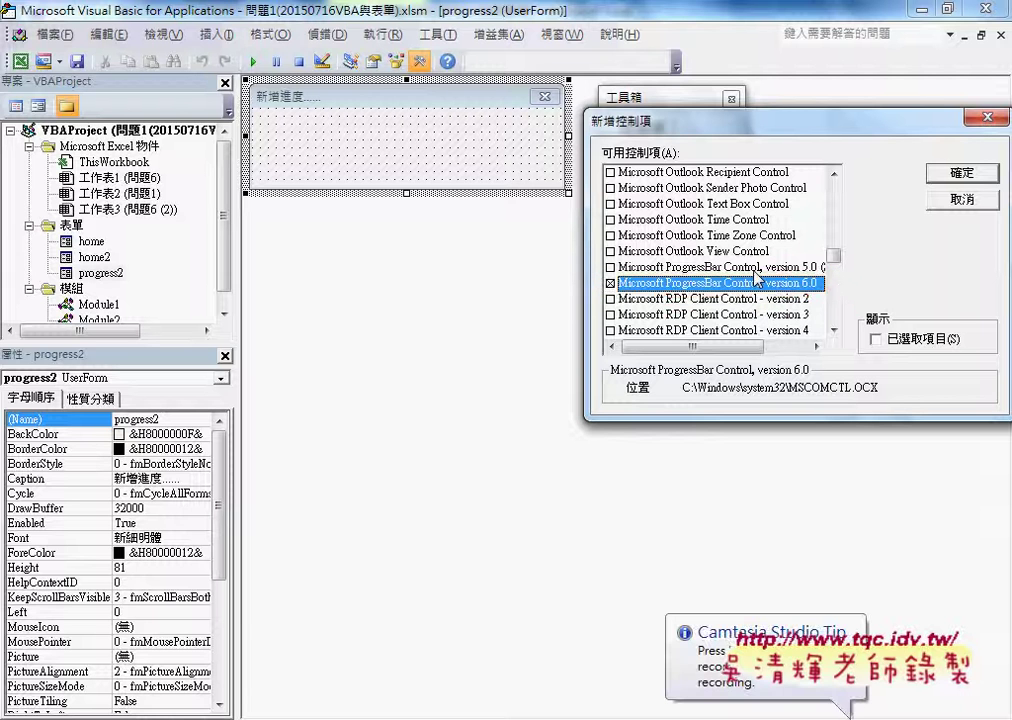
{"action": "left_click", "coordinate": [962, 172]}
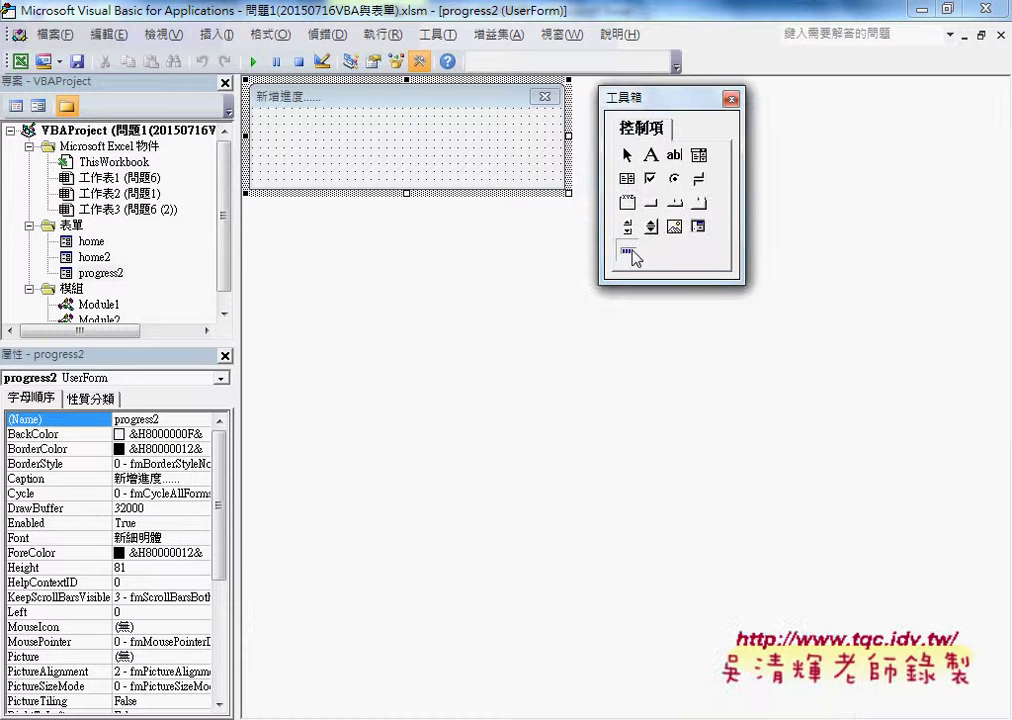
{"action": "left_click", "coordinate": [630, 252]}
Draw a ProgressBar control spanning the progress2 form and set its (Name) to PB
{"action": "mouse_move", "coordinate": [253, 116]}
{"action": "left_mouse_down"}
{"action": "mouse_move", "coordinate": [529, 171]}
{"action": "mouse_move", "coordinate": [555, 166]}
{"action": "left_mouse_up"}
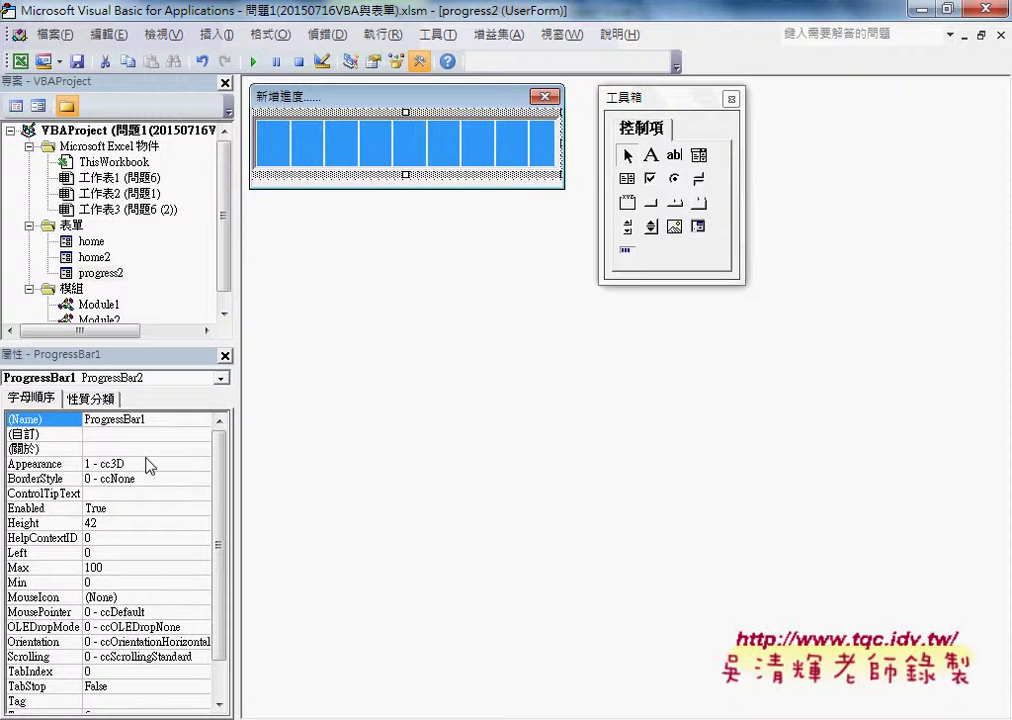
{"action": "left_click", "coordinate": [147, 419]}
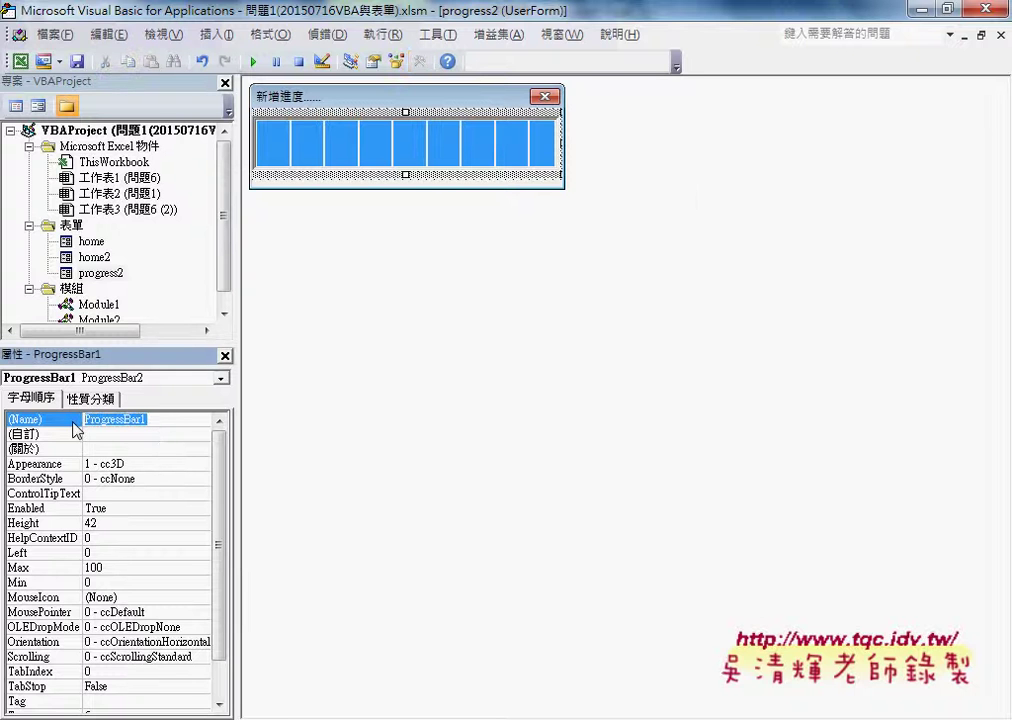
{"action": "type", "text": "PB"}
{"action": "key", "text": "Return"}
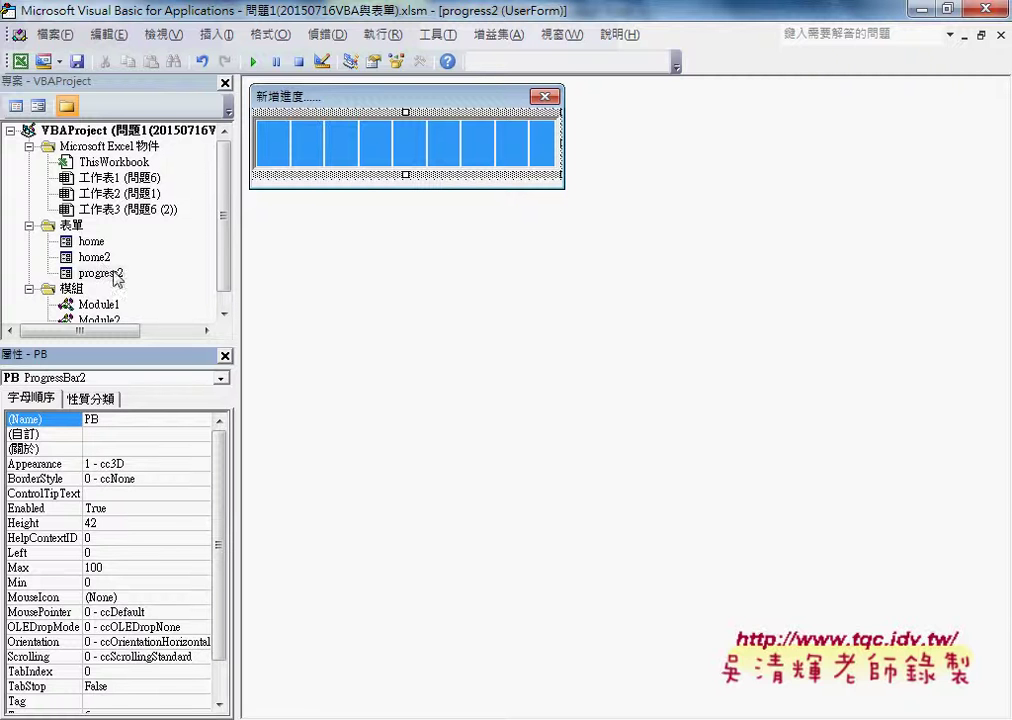
{"action": "left_click", "coordinate": [322, 184]}
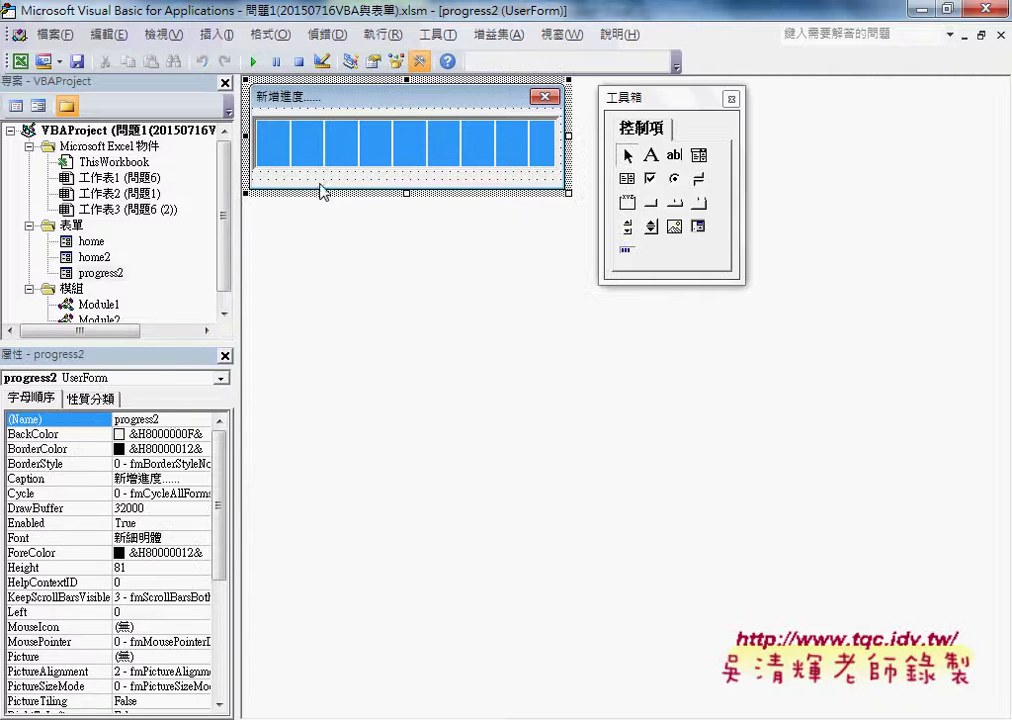
Edit the home form's B6_Click to call progress2.Show, then run the home form
{"action": "left_click", "coordinate": [160, 420]}
{"action": "left_click", "coordinate": [108, 424]}
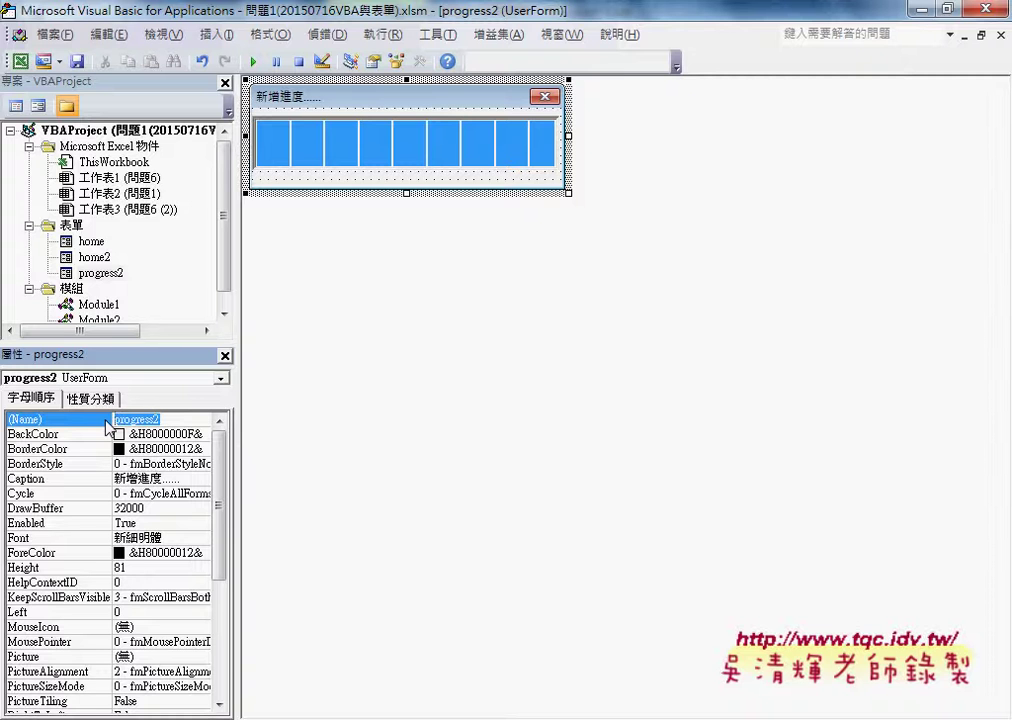
{"action": "double_click", "coordinate": [91, 242]}
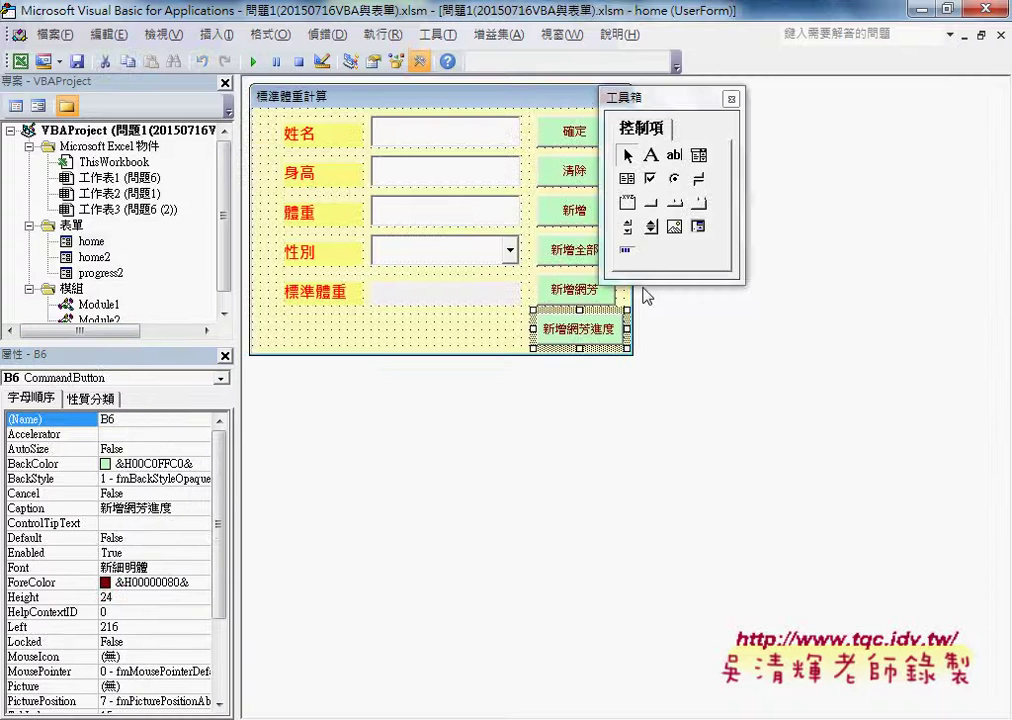
{"action": "double_click", "coordinate": [575, 341]}
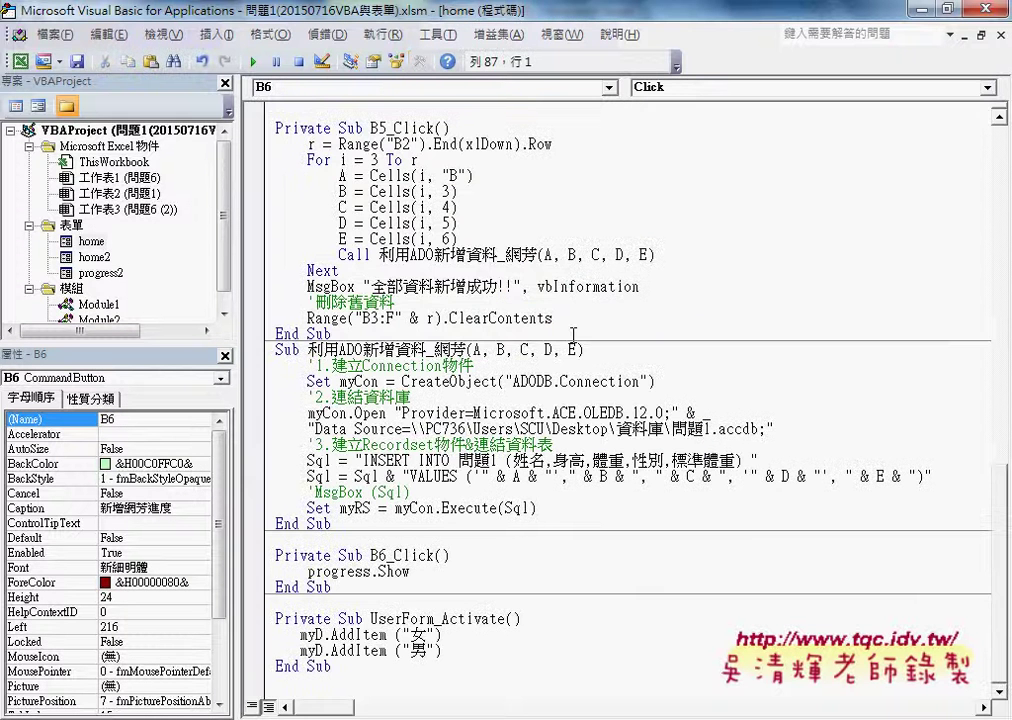
{"action": "left_click", "coordinate": [372, 573]}
{"action": "type", "text": "2"}
{"action": "left_click_drag", "start_coordinate": [418, 572], "coordinate": [307, 572]}
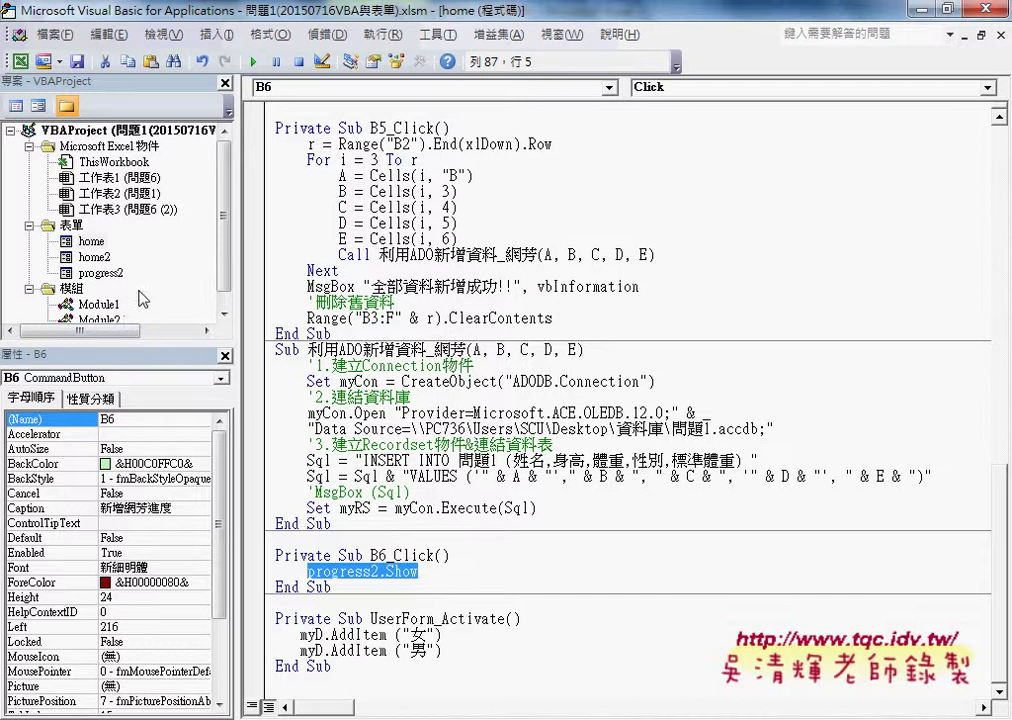
{"action": "left_click", "coordinate": [253, 61]}
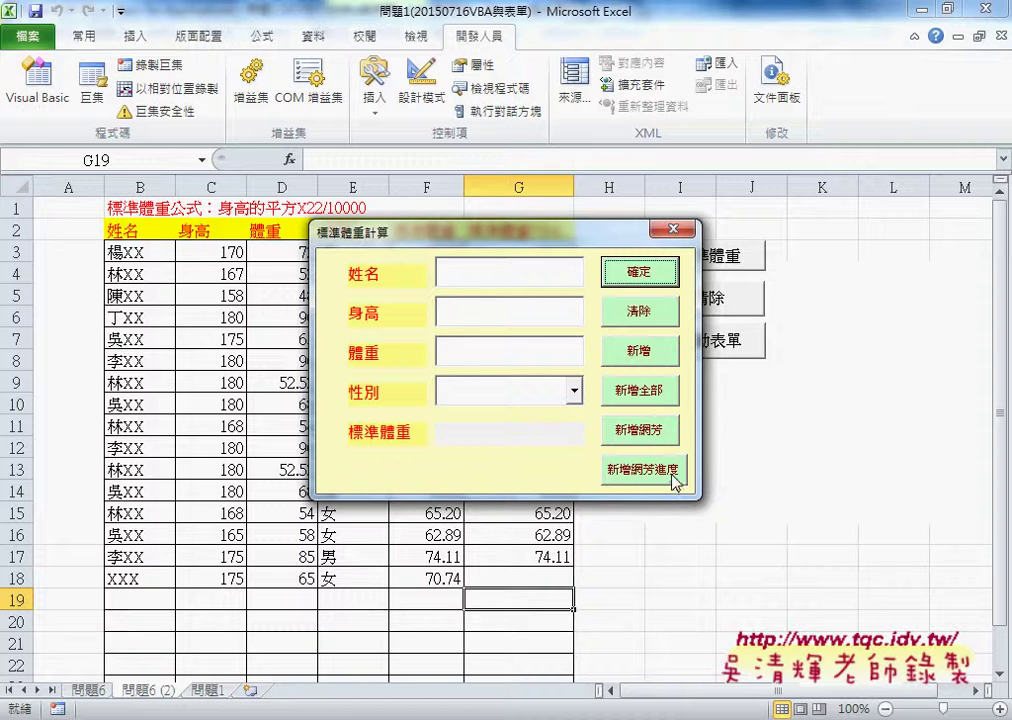
Test the 新增網芳進度 button, confirm the 新增進度 window appears, then close it
{"action": "left_click", "coordinate": [669, 487]}
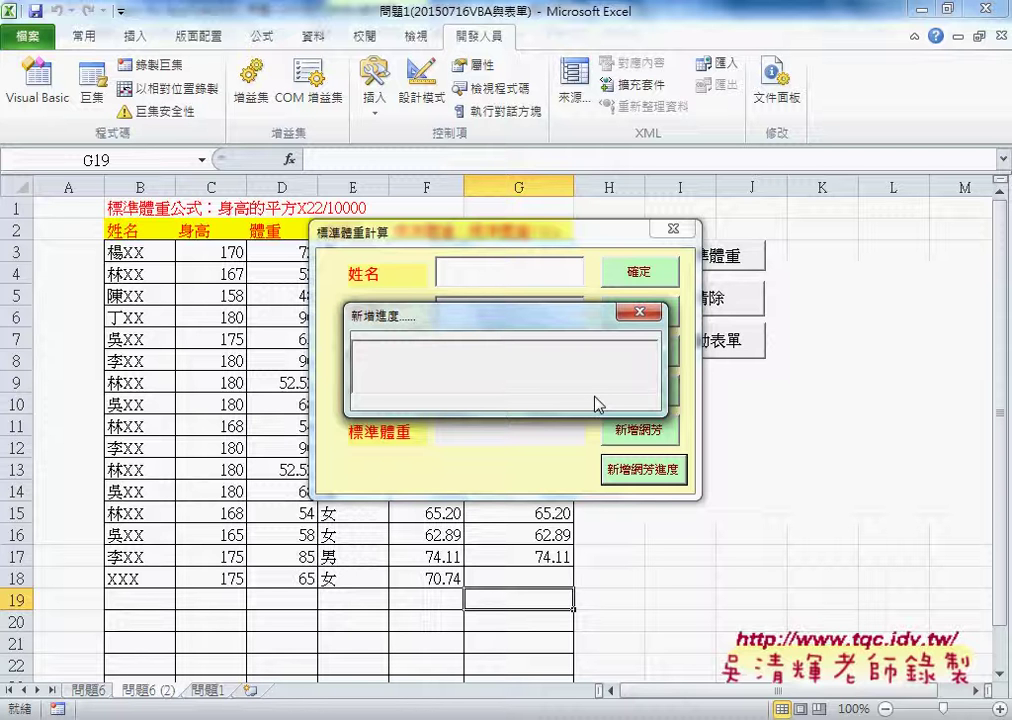
{"action": "left_click", "coordinate": [639, 313]}
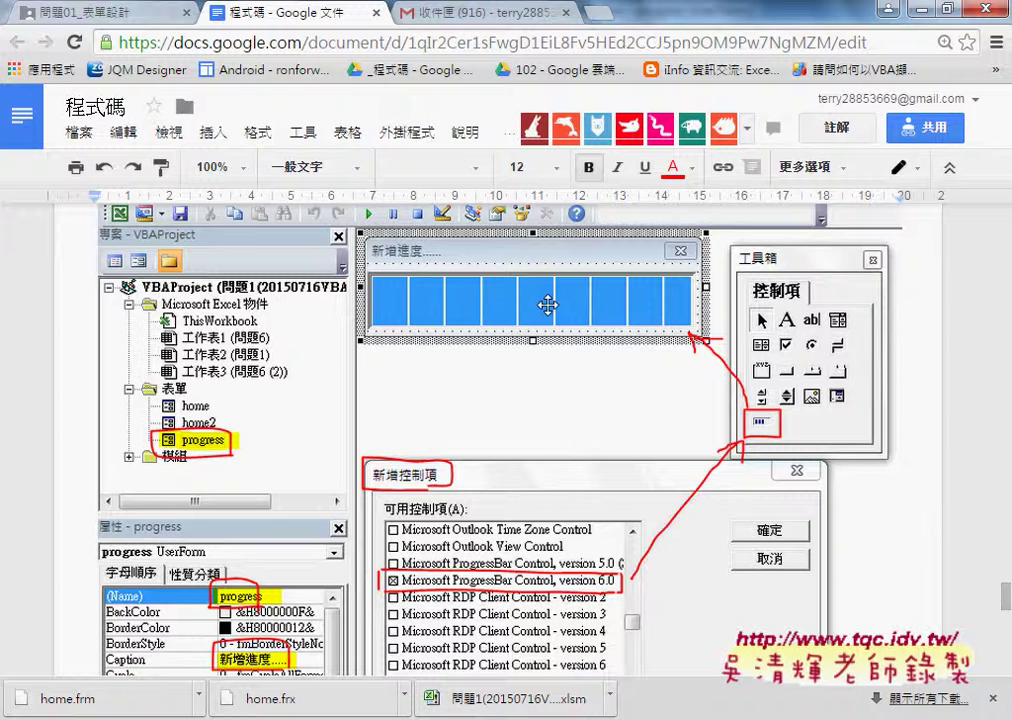
Scroll the notes down to Private Sub UserForm_Activate, then return to the VBA editor
{"action": "scroll", "coordinate": [547, 306], "scroll_direction": "down", "scroll_amount": 2}
{"action": "scroll", "coordinate": [540, 380], "scroll_direction": "down", "scroll_amount": 2}
{"action": "scroll", "coordinate": [530, 460], "scroll_direction": "down", "scroll_amount": 2}
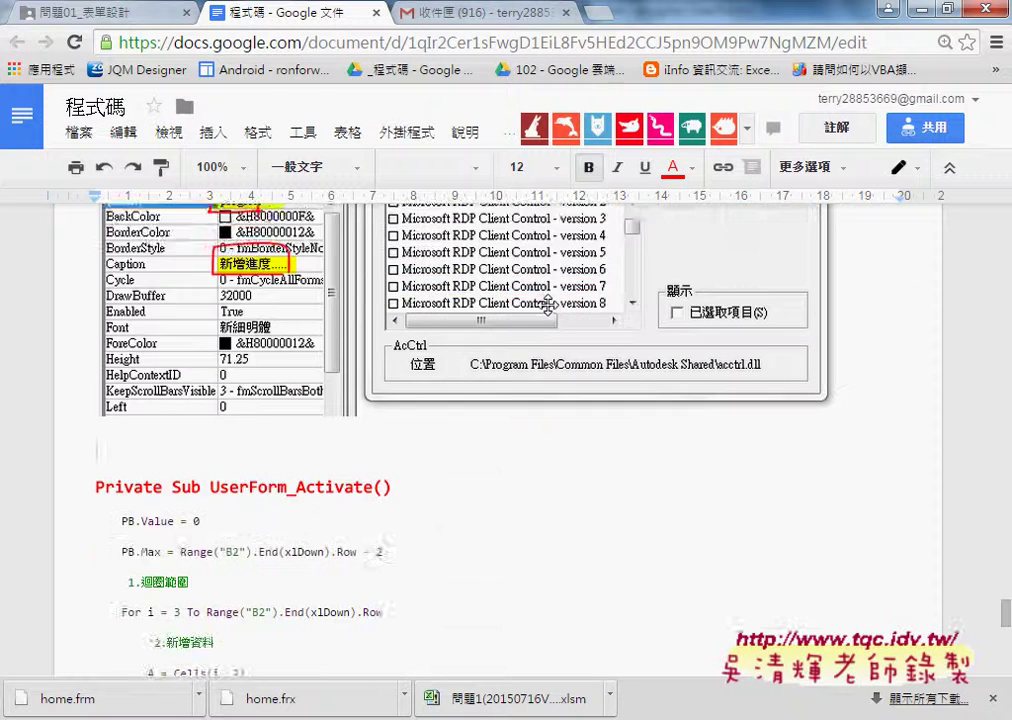
{"action": "scroll", "coordinate": [527, 497], "scroll_direction": "down", "scroll_amount": 1}
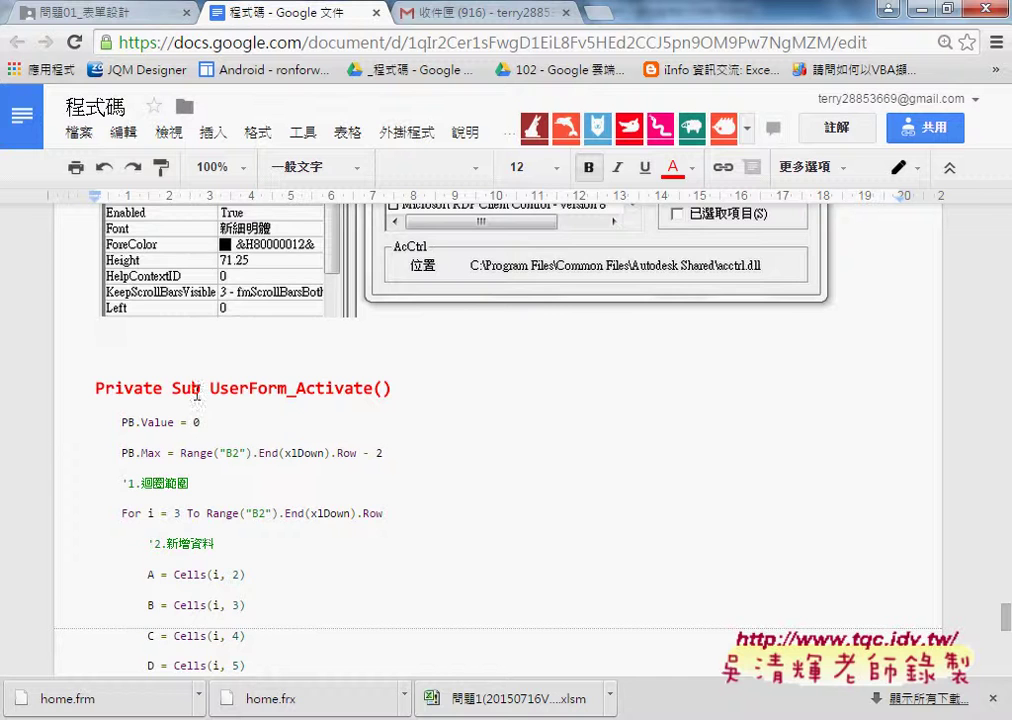
{"action": "scroll", "coordinate": [410, 524], "scroll_direction": "down", "scroll_amount": 2}
{"action": "mouse_move", "coordinate": [500, 698]}
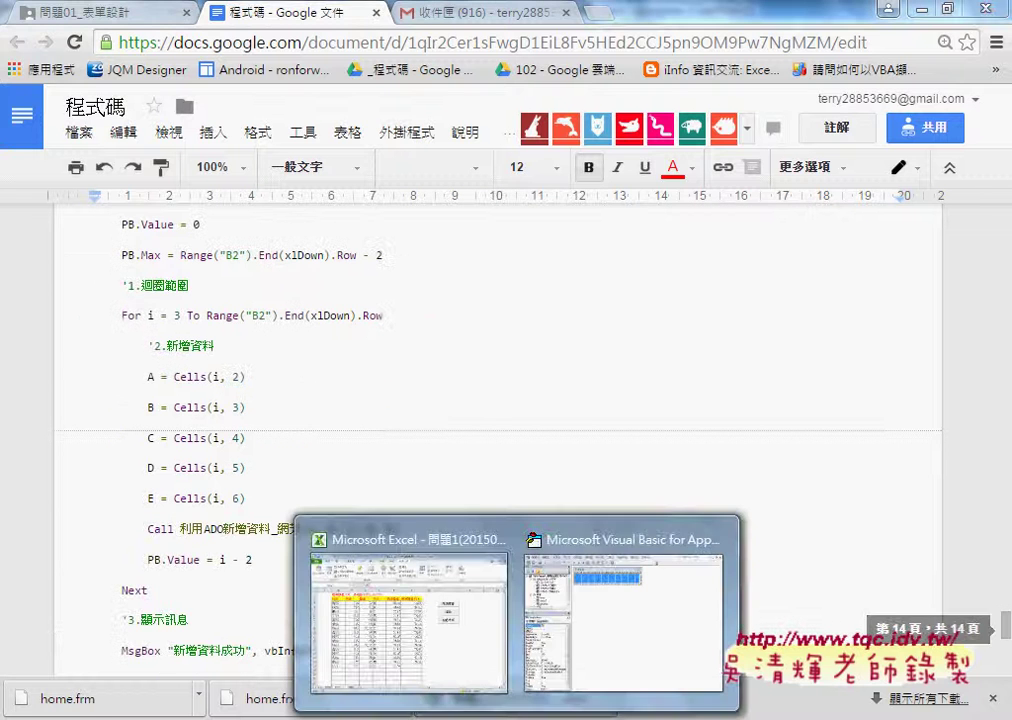
{"action": "left_click", "coordinate": [602, 639]}
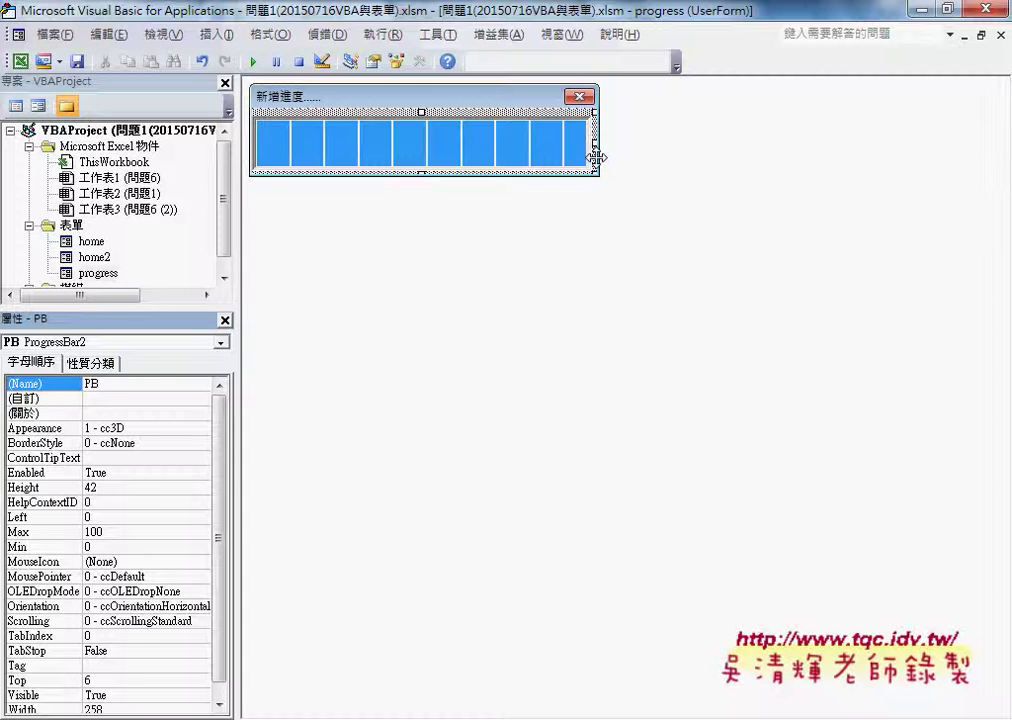
Nudge the progress form's right edge wider and create an empty UserForm_Activate event procedure
{"action": "left_click", "coordinate": [596, 162]}
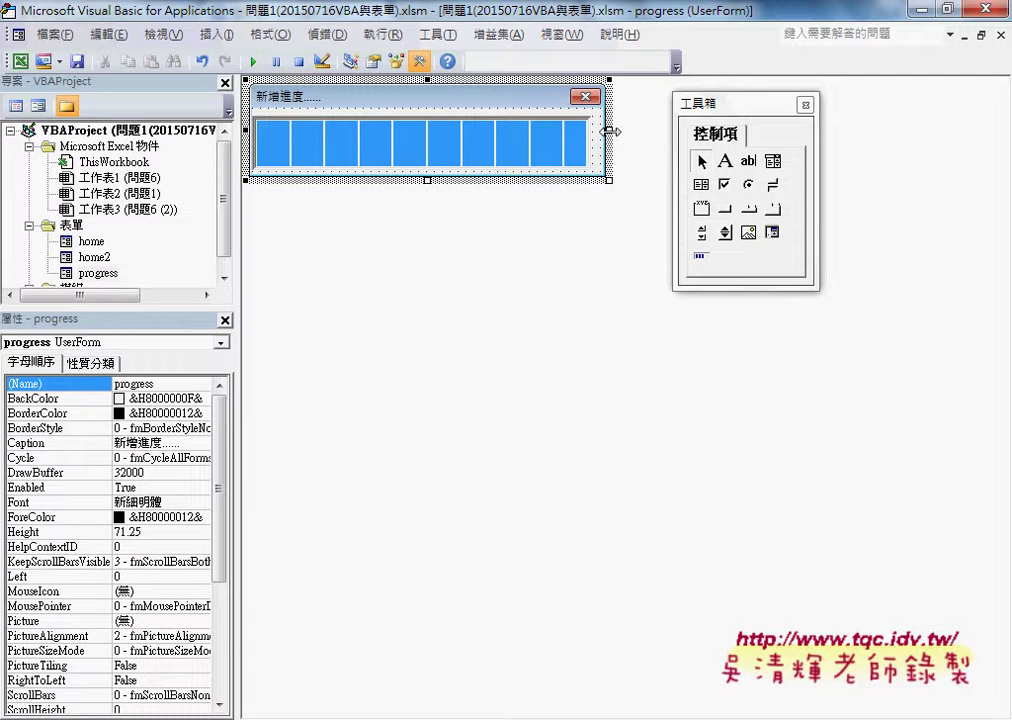
{"action": "left_click_drag", "start_coordinate": [608, 131], "coordinate": [612, 131]}
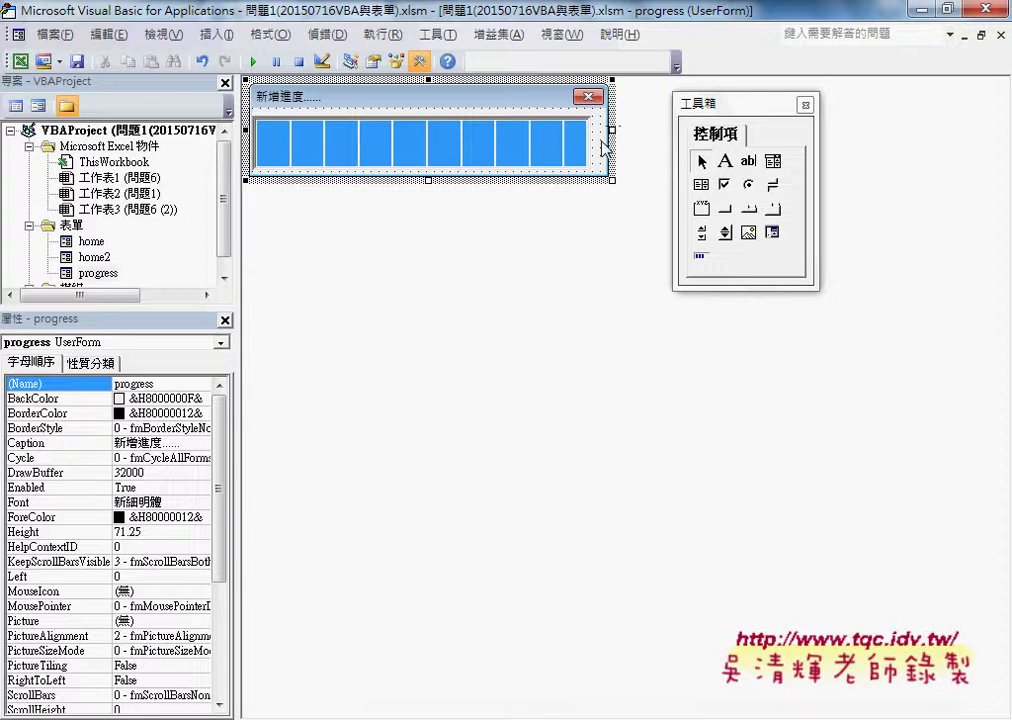
{"action": "double_click", "coordinate": [603, 147]}
{"action": "left_click", "coordinate": [372, 112]}
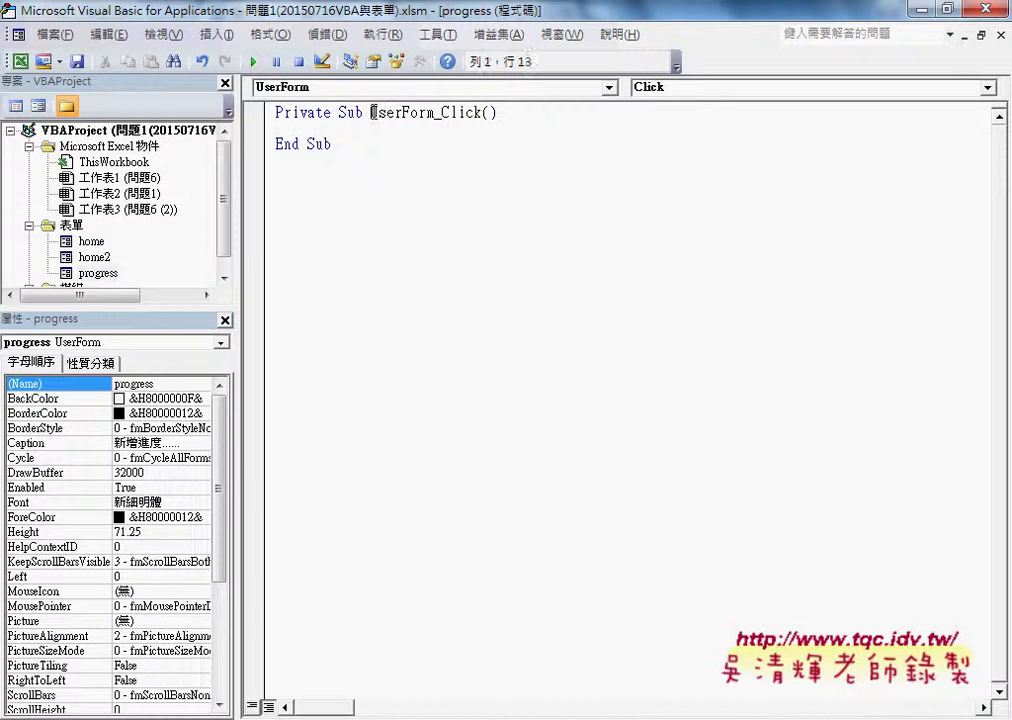
{"action": "left_click_drag", "start_coordinate": [372, 112], "coordinate": [492, 112]}
{"action": "left_click", "coordinate": [660, 87]}
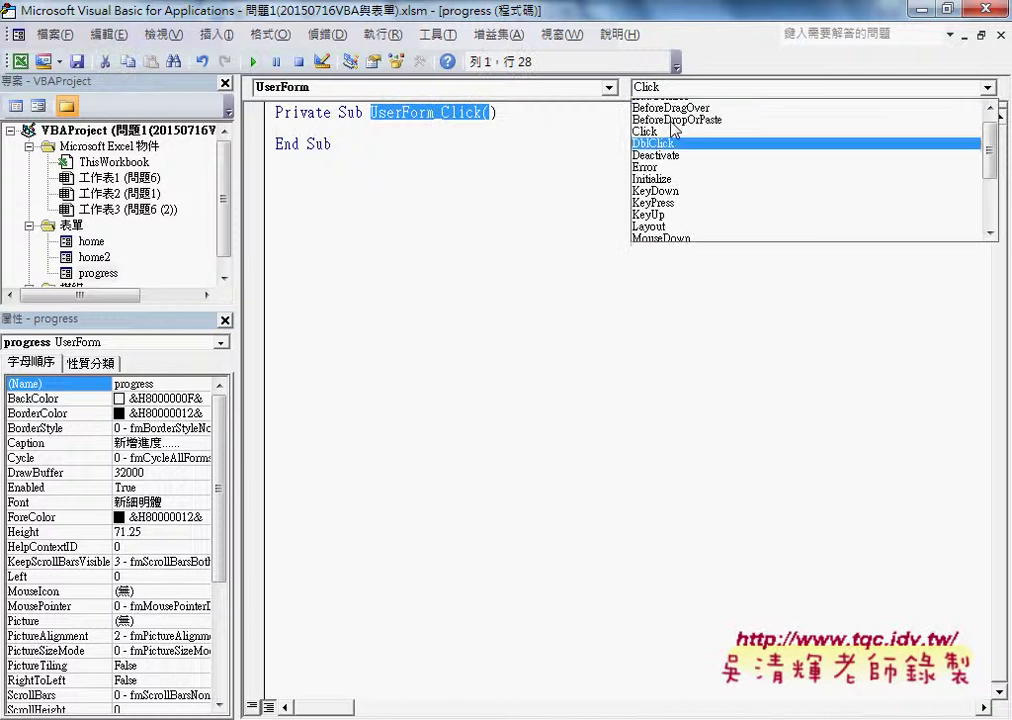
{"action": "scroll", "coordinate": [673, 128], "scroll_direction": "up", "scroll_amount": 1}
{"action": "left_click", "coordinate": [669, 106]}
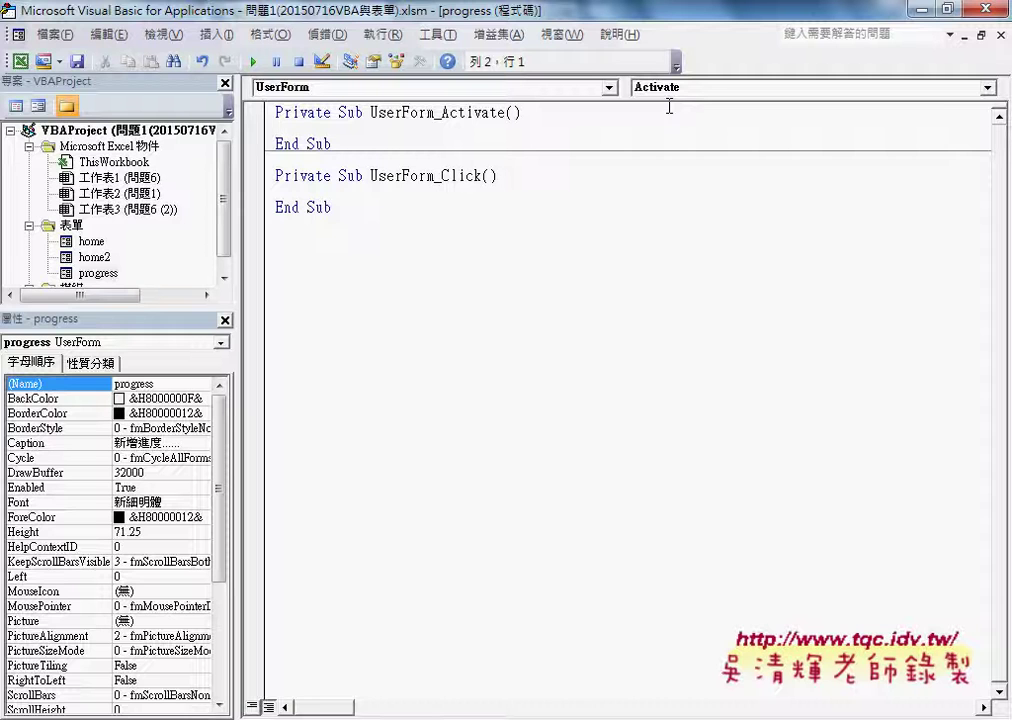
{"action": "key", "text": "alt+Tab"}
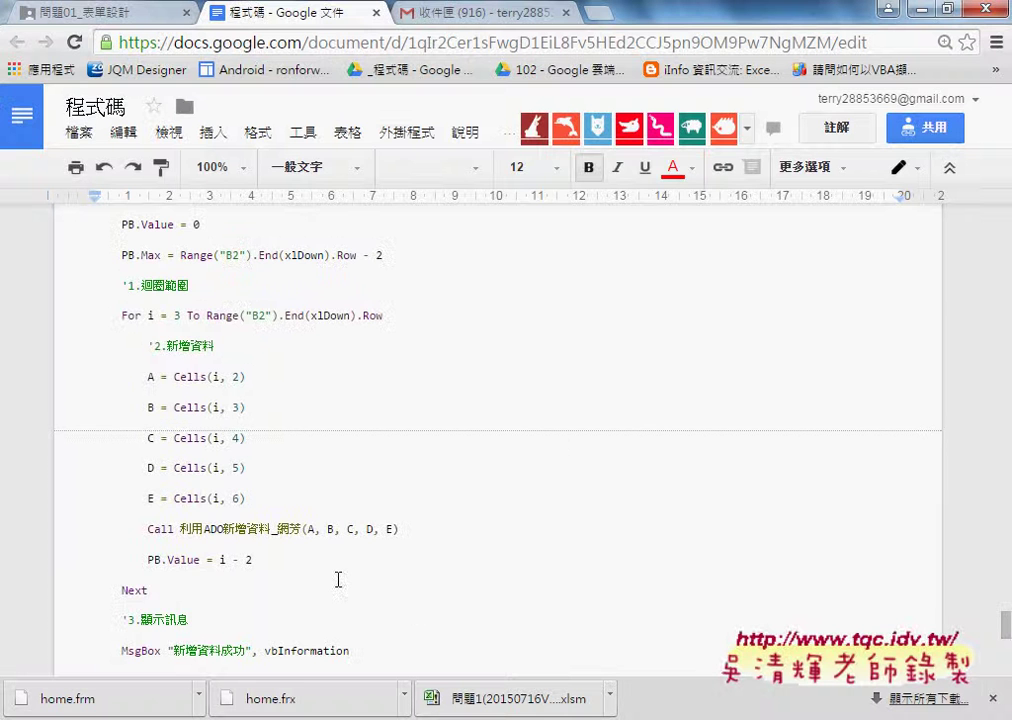
Select the notes' UserForm_Activate routine from Private Sub through the final End Sub
{"action": "scroll", "coordinate": [338, 580], "scroll_direction": "down", "scroll_amount": 2}
{"action": "scroll", "coordinate": [338, 580], "scroll_direction": "up", "scroll_amount": 2}
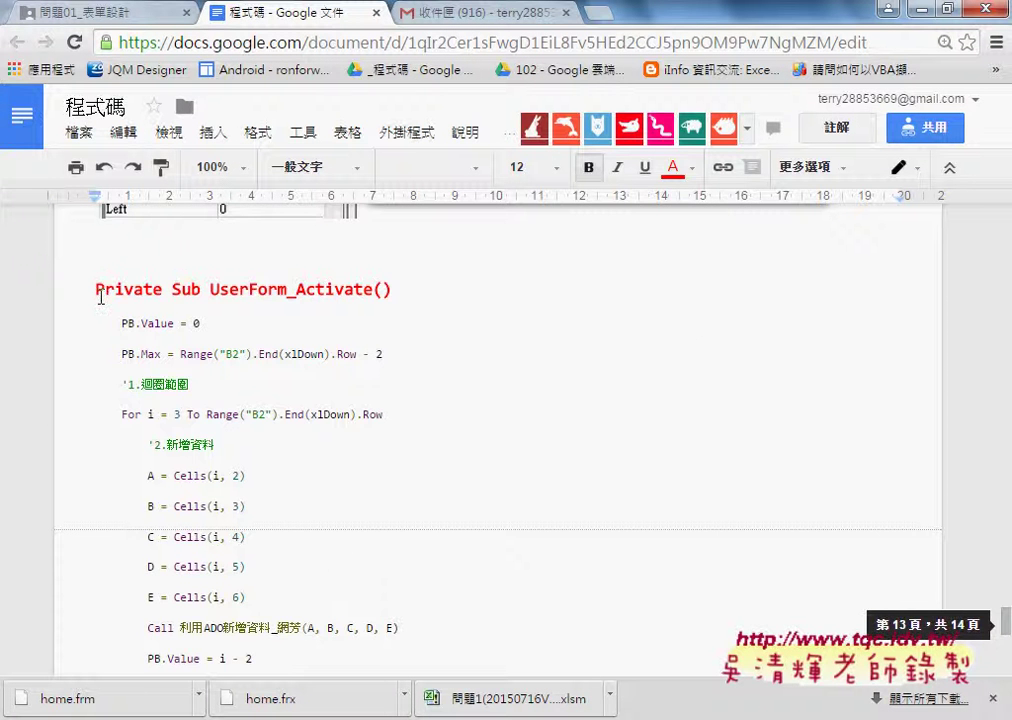
{"action": "left_click_drag", "start_coordinate": [96, 291], "coordinate": [225, 423]}
{"action": "scroll", "coordinate": [225, 423], "scroll_direction": "down", "scroll_amount": 4}
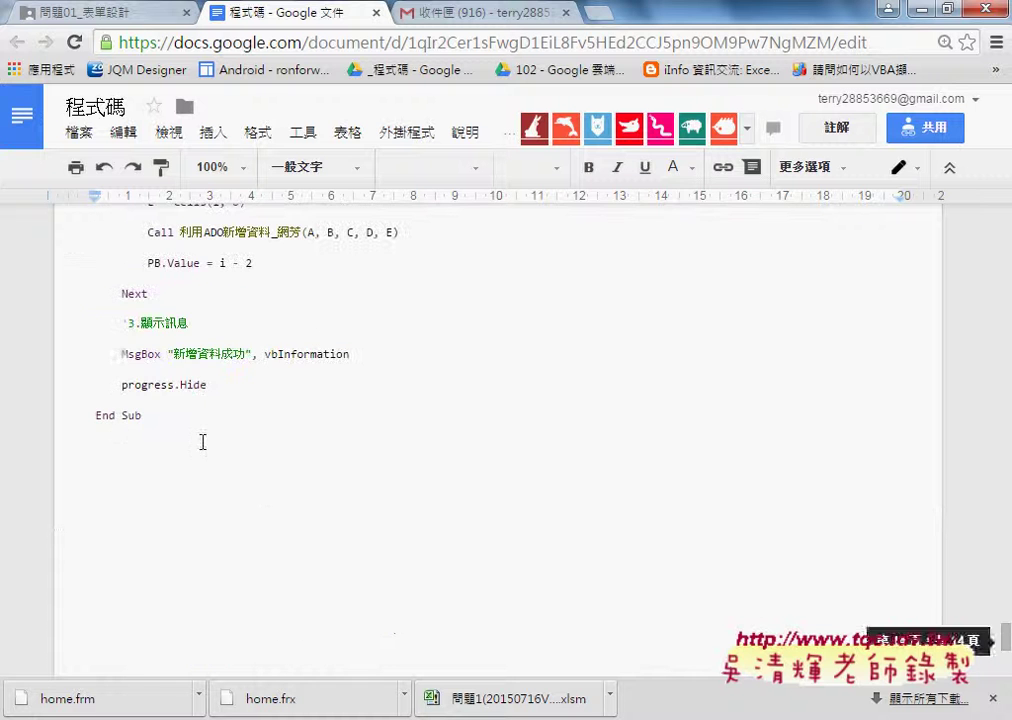
{"action": "left_click", "coordinate": [178, 423], "text": "shift"}
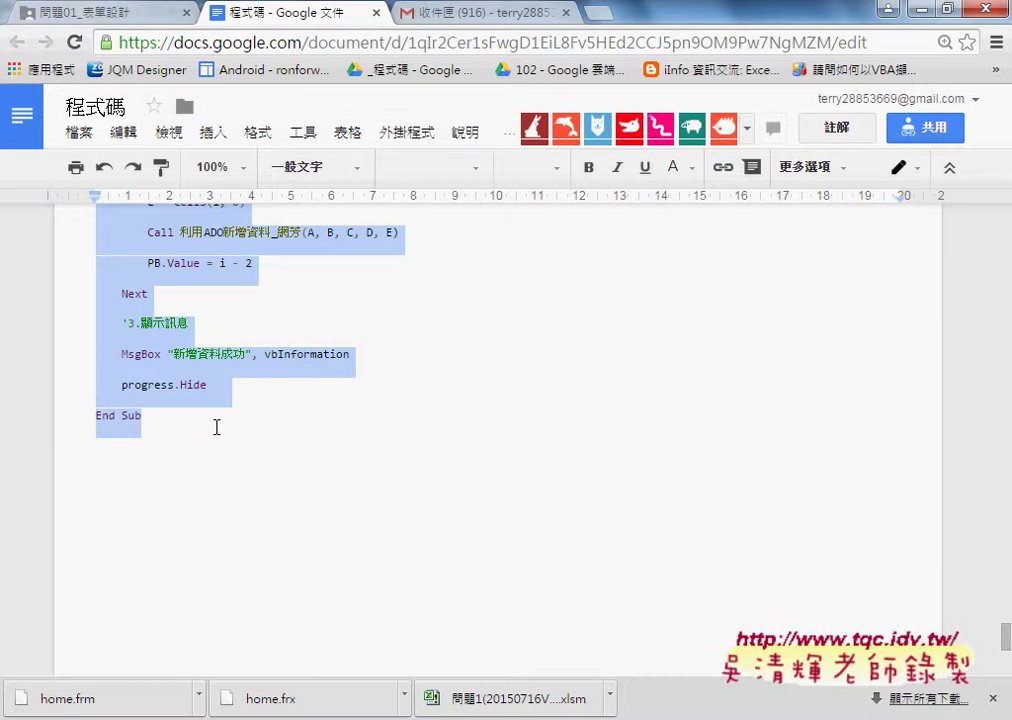
{"action": "key", "text": "alt+Tab"}
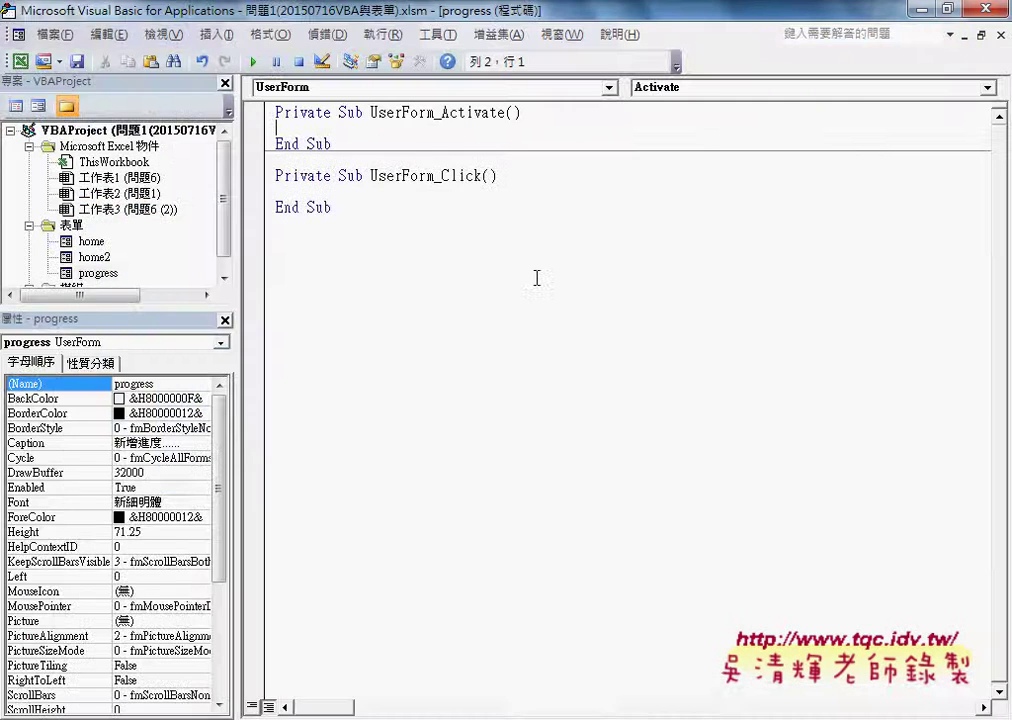
{"action": "key", "text": "ctrl+a"}
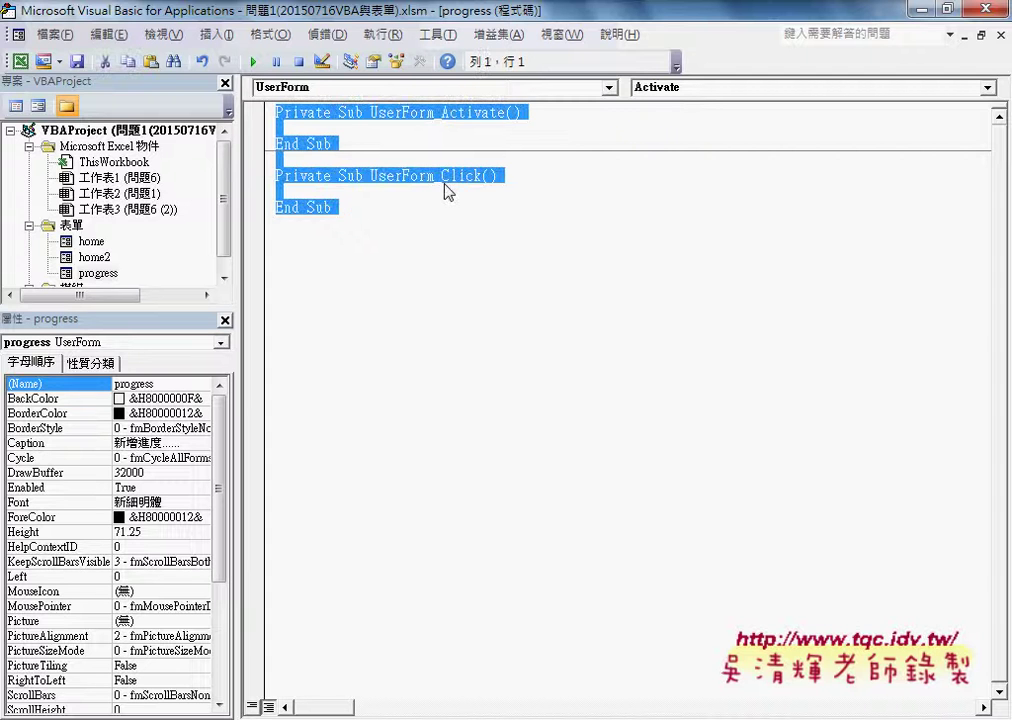
{"action": "type", "text": "Private Sub UserForm_Activate()     PB.Value = 0     PB.Max = Range(\"B2\").End(xlDown).Row - 2     '1.迴圈範圍     For i = 3 To Range(\"B2\").End(xlDown).Row         '2.新增資料         A = Cells(i, 2)         B = Cells(i, 3)         C = Cells(i, 4)         D = Cells(i, 5)         E = Cells(i, 6)         Call 利用ADO新增資料_網芳(A, B, C, D, E)         PB.Value = i - 2     Next     '3.顯示訊息     MsgBox \"新增資料成功\", vbInformation     progress.Hide End Sub"}
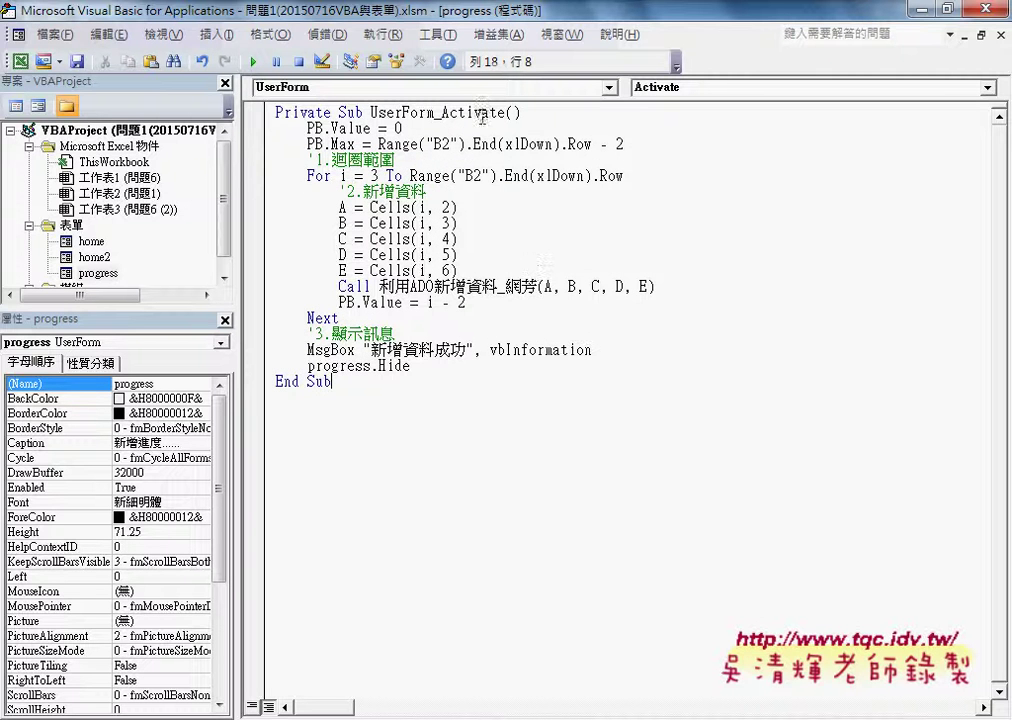
{"action": "left_click", "coordinate": [482, 114]}
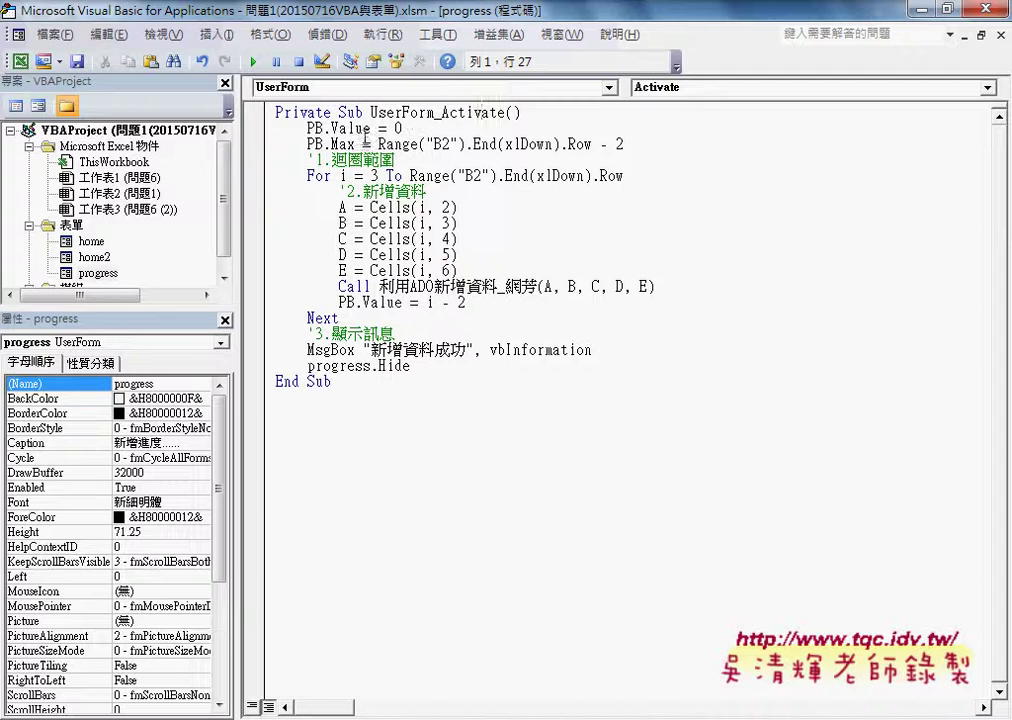
{"action": "left_click_drag", "start_coordinate": [324, 128], "coordinate": [307, 128]}
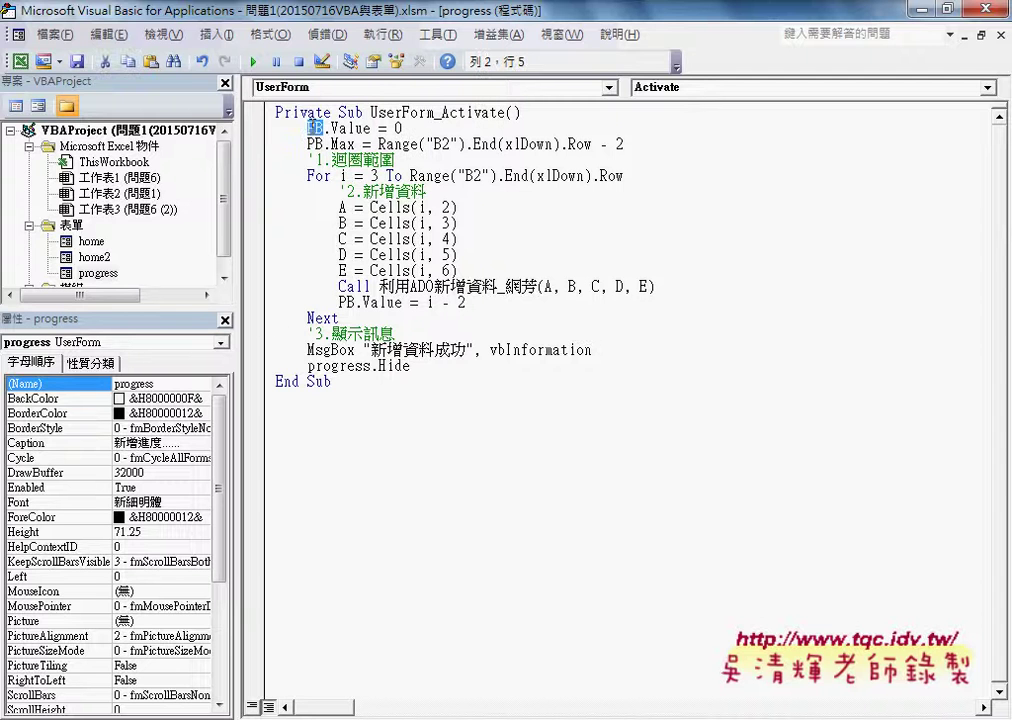
{"action": "left_click_drag", "start_coordinate": [402, 128], "coordinate": [276, 128]}
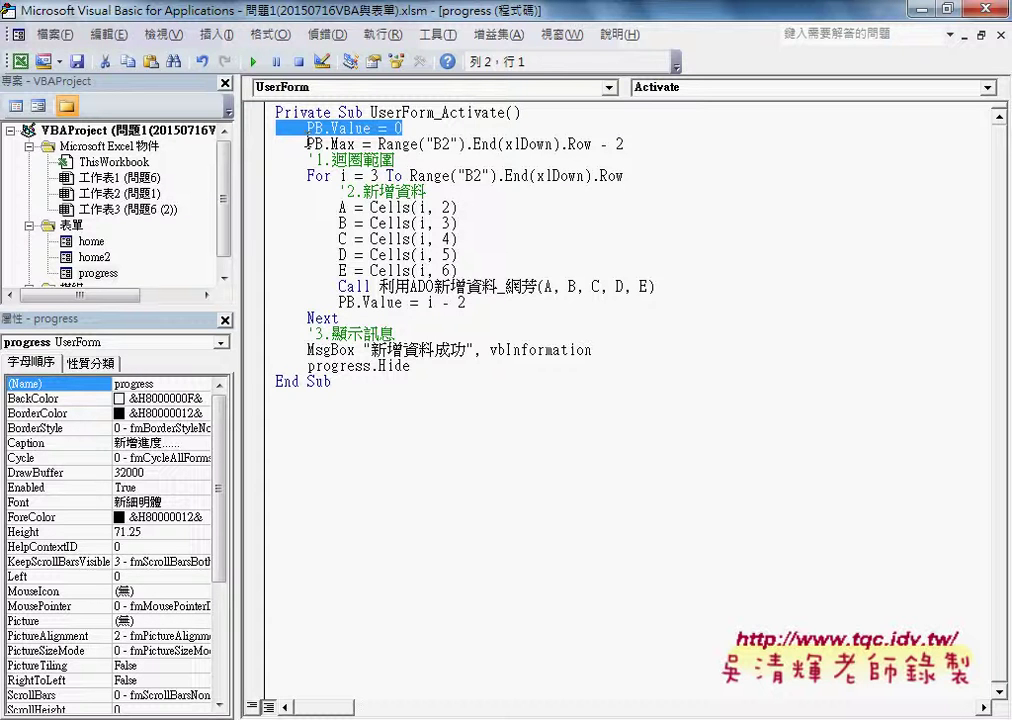
{"action": "left_click", "coordinate": [405, 128]}
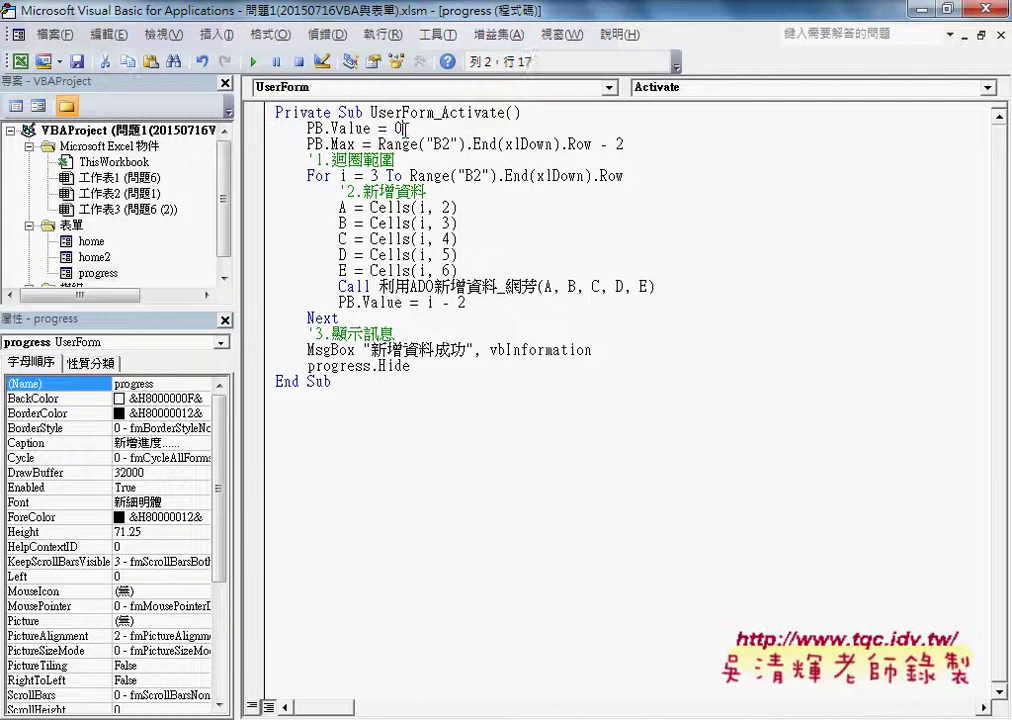
{"action": "key", "text": "shift+Left"}
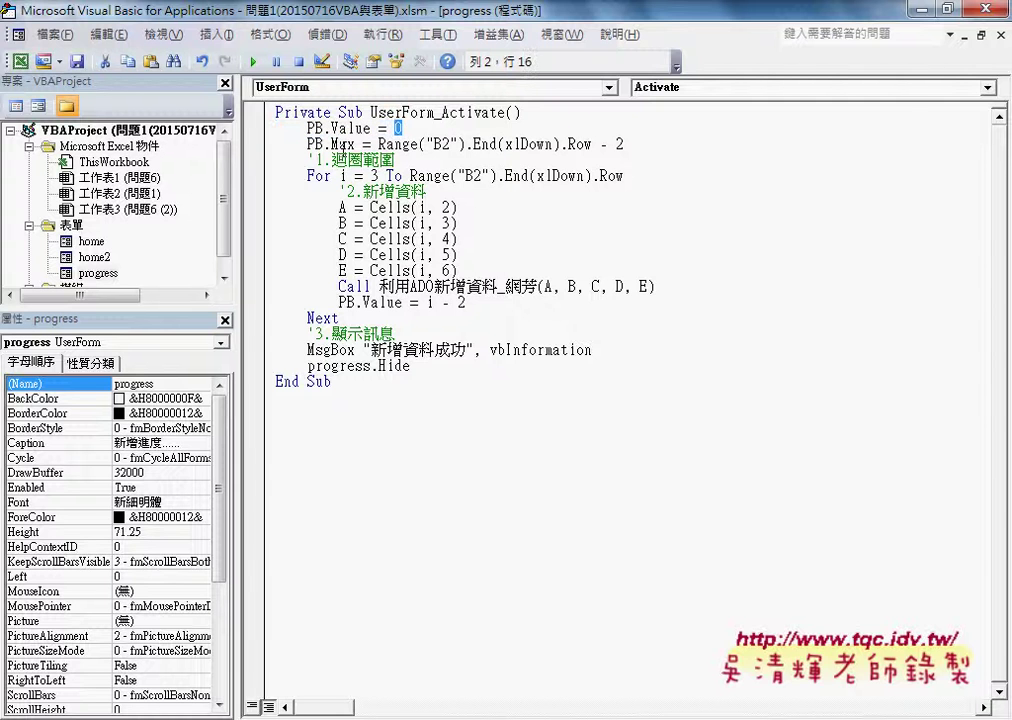
{"action": "left_click_drag", "start_coordinate": [307, 144], "coordinate": [587, 145]}
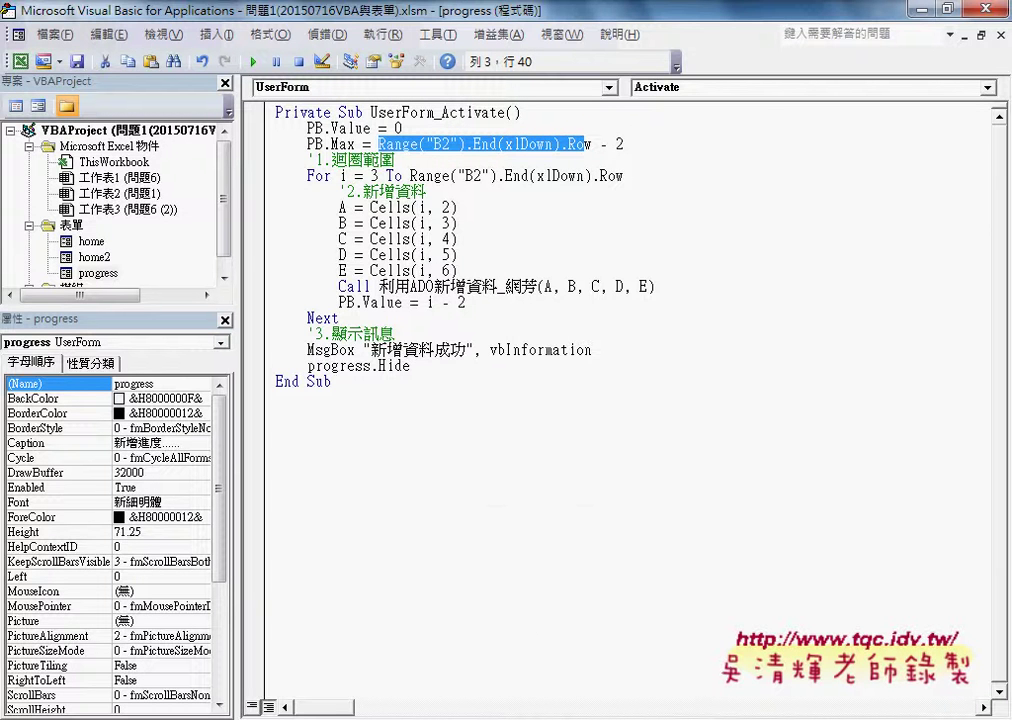
{"action": "key", "text": "alt+Tab"}
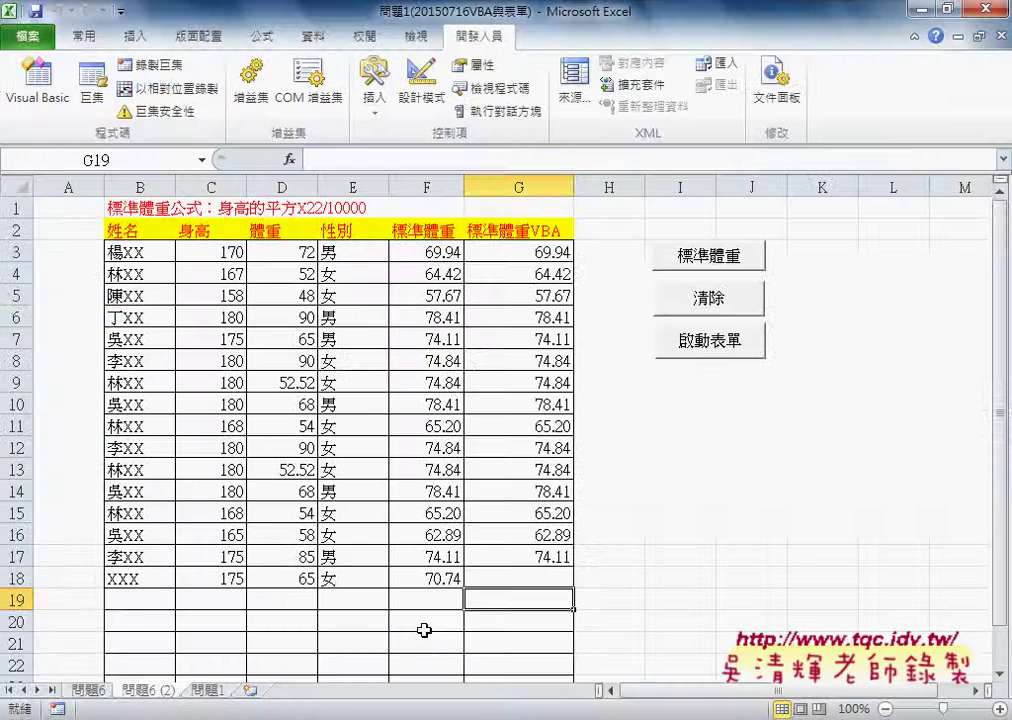
{"action": "left_click_drag", "start_coordinate": [18, 208], "coordinate": [18, 229]}
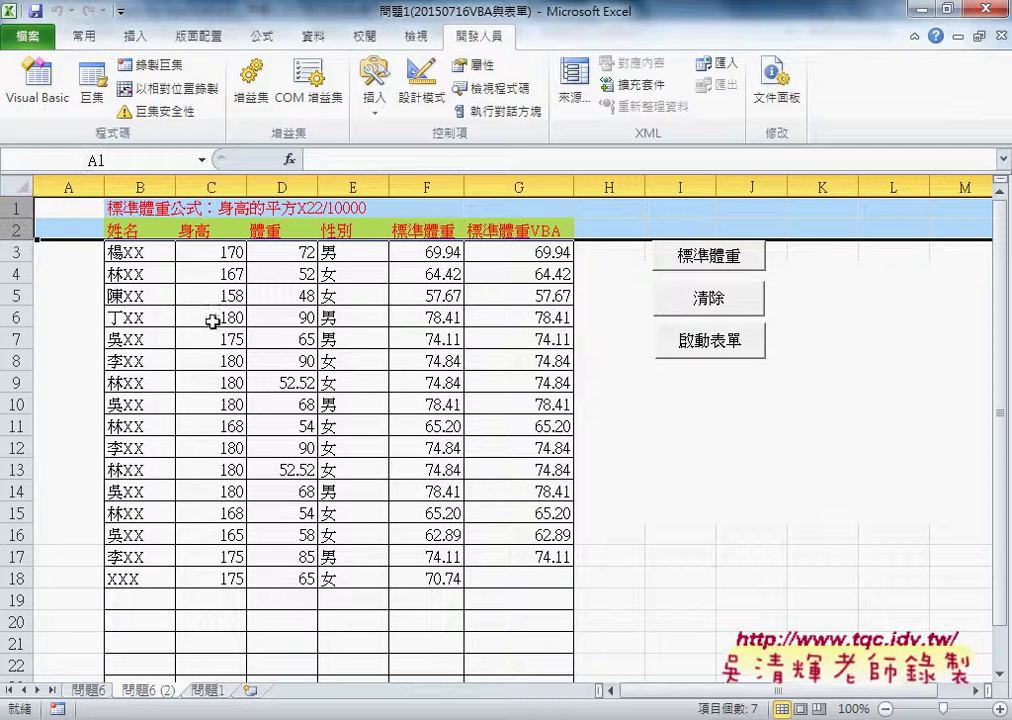
{"action": "key", "text": "alt+Tab"}
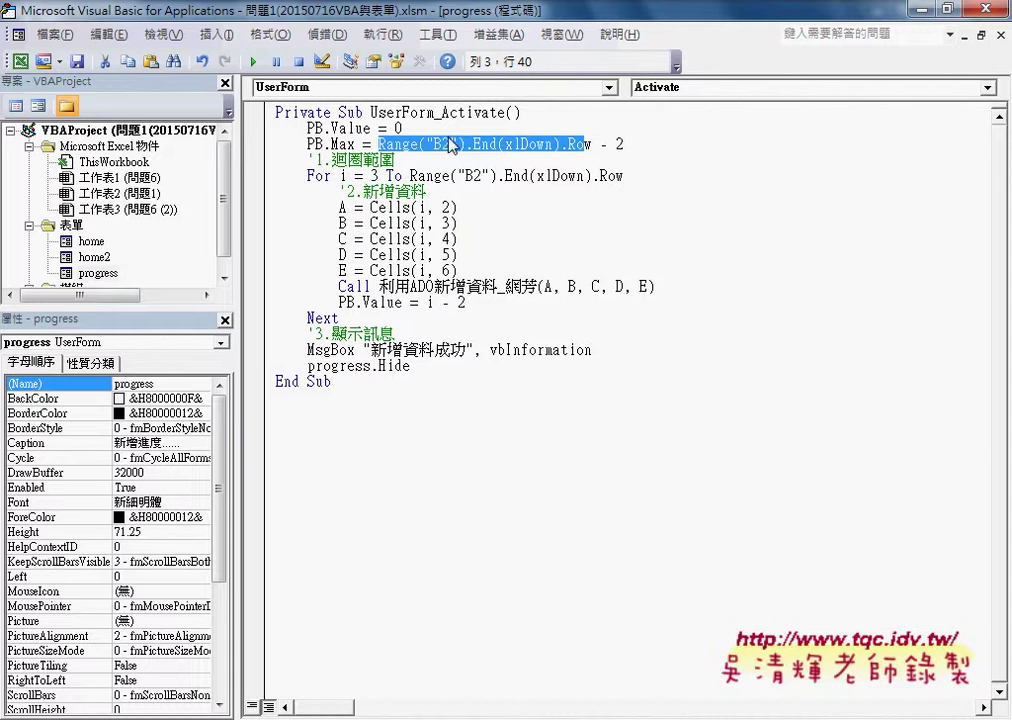
Walk through the progress code: Max expression ending in - 2, loop from row 3, PB.Value = i - 2
{"action": "left_click", "coordinate": [398, 129]}
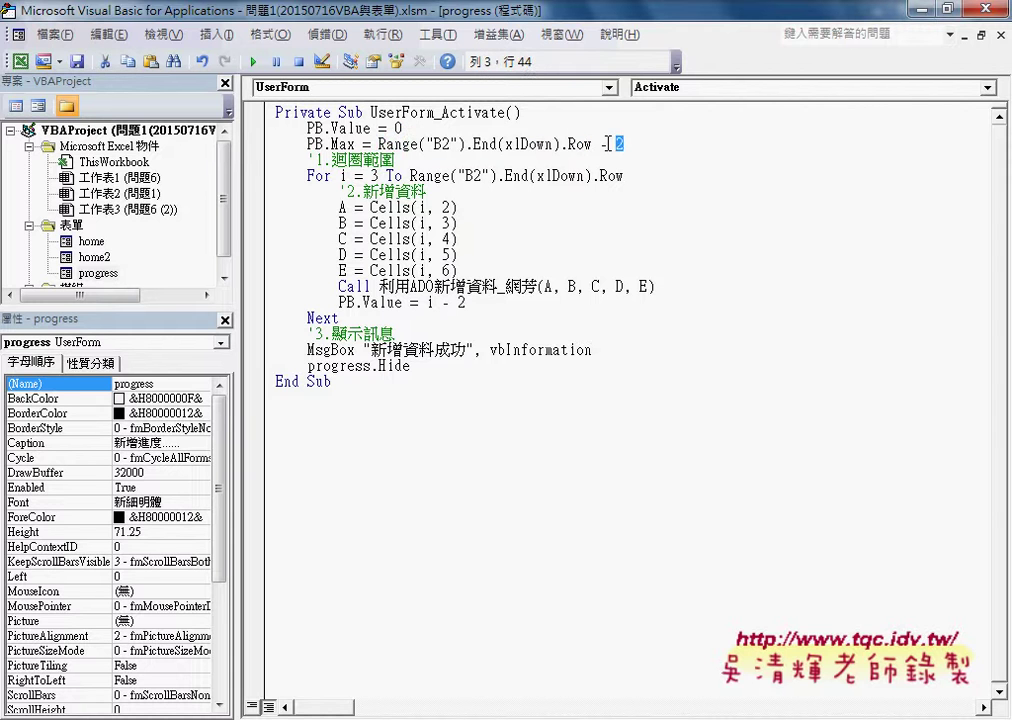
{"action": "left_click_drag", "start_coordinate": [624, 144], "coordinate": [378, 144]}
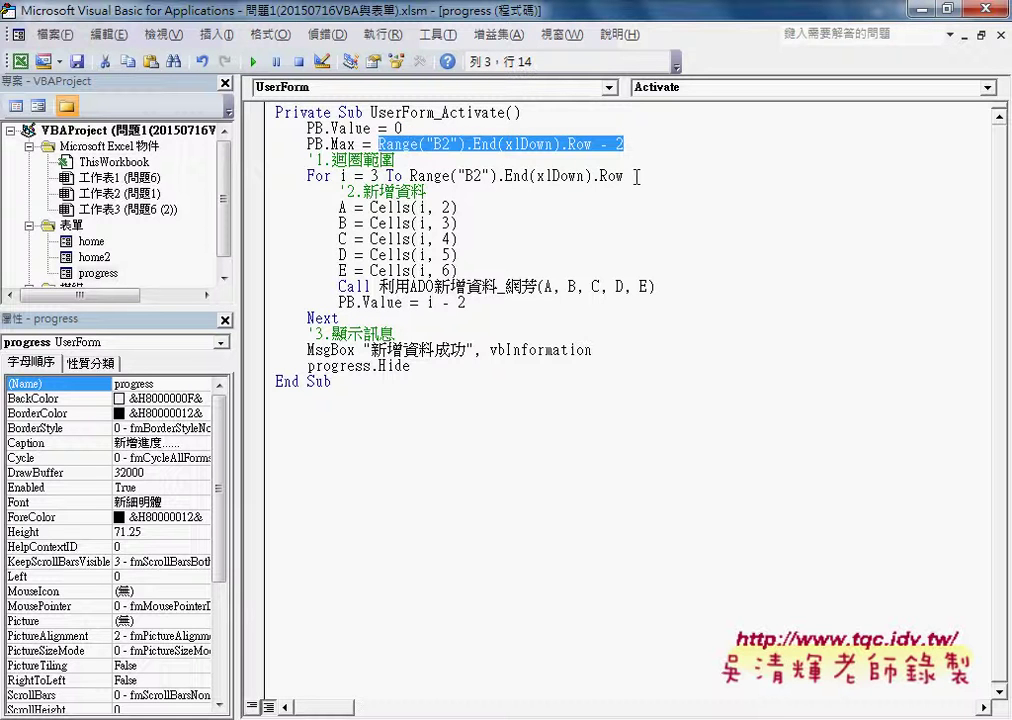
{"action": "left_click_drag", "start_coordinate": [624, 176], "coordinate": [340, 176]}
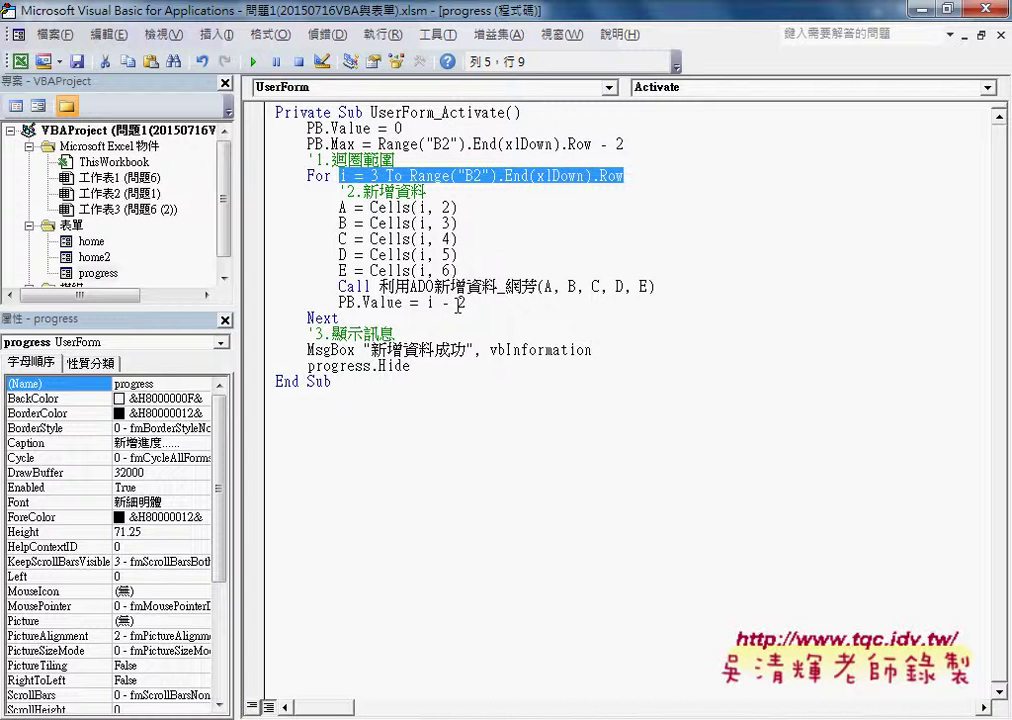
{"action": "double_click", "coordinate": [374, 176]}
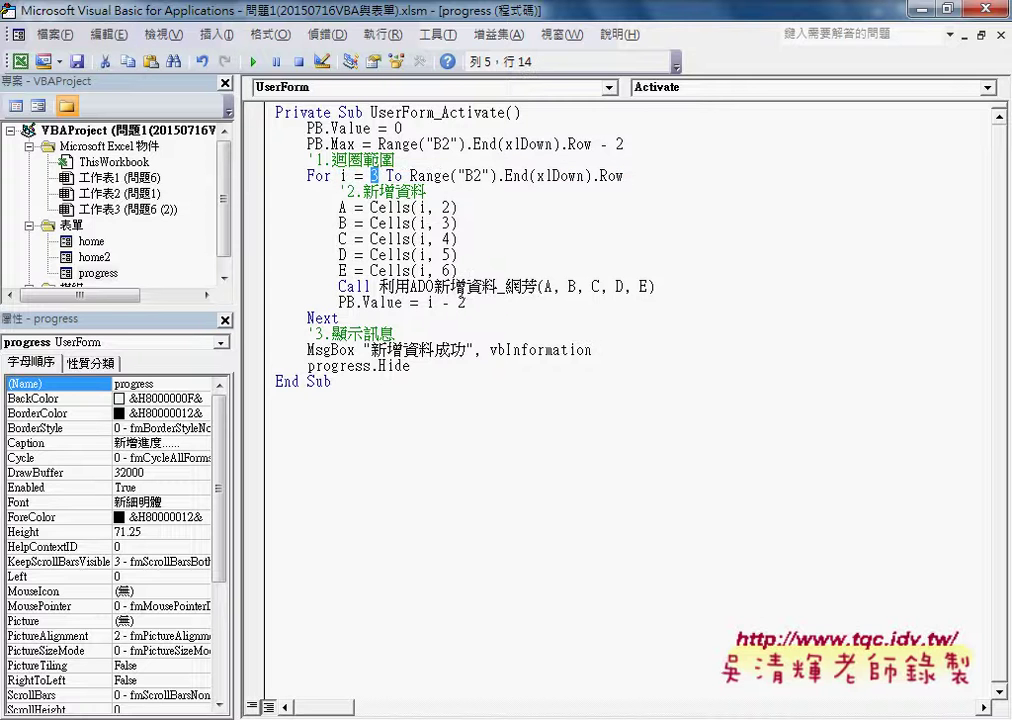
{"action": "left_click_drag", "start_coordinate": [466, 302], "coordinate": [340, 302]}
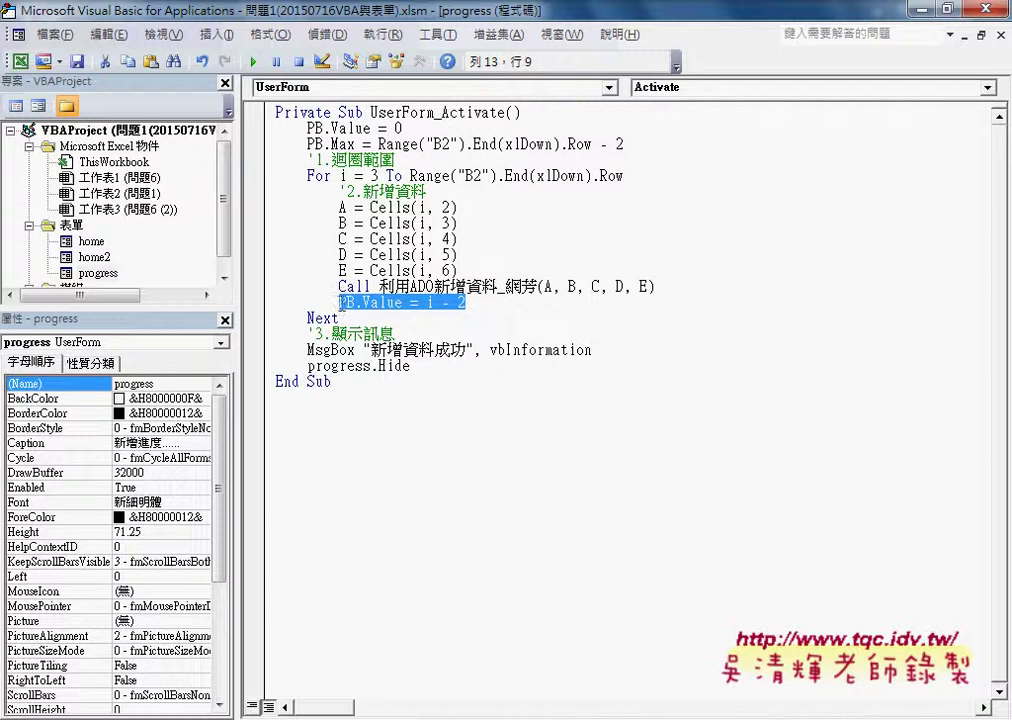
{"action": "left_click_drag", "start_coordinate": [466, 302], "coordinate": [443, 302]}
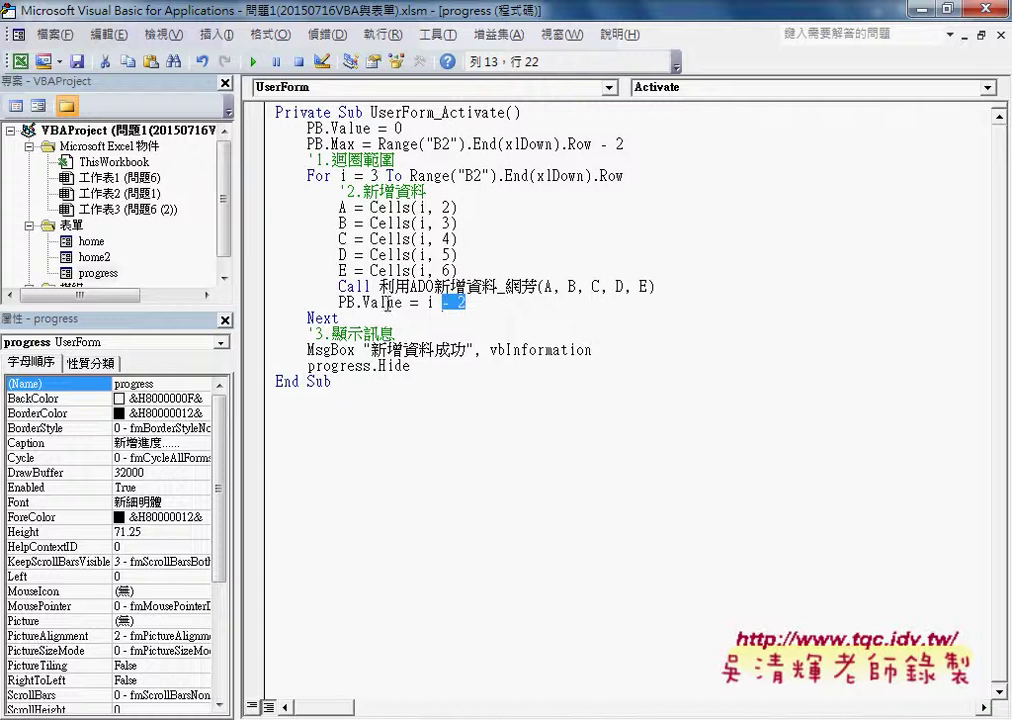
{"action": "left_click_drag", "start_coordinate": [340, 302], "coordinate": [437, 302]}
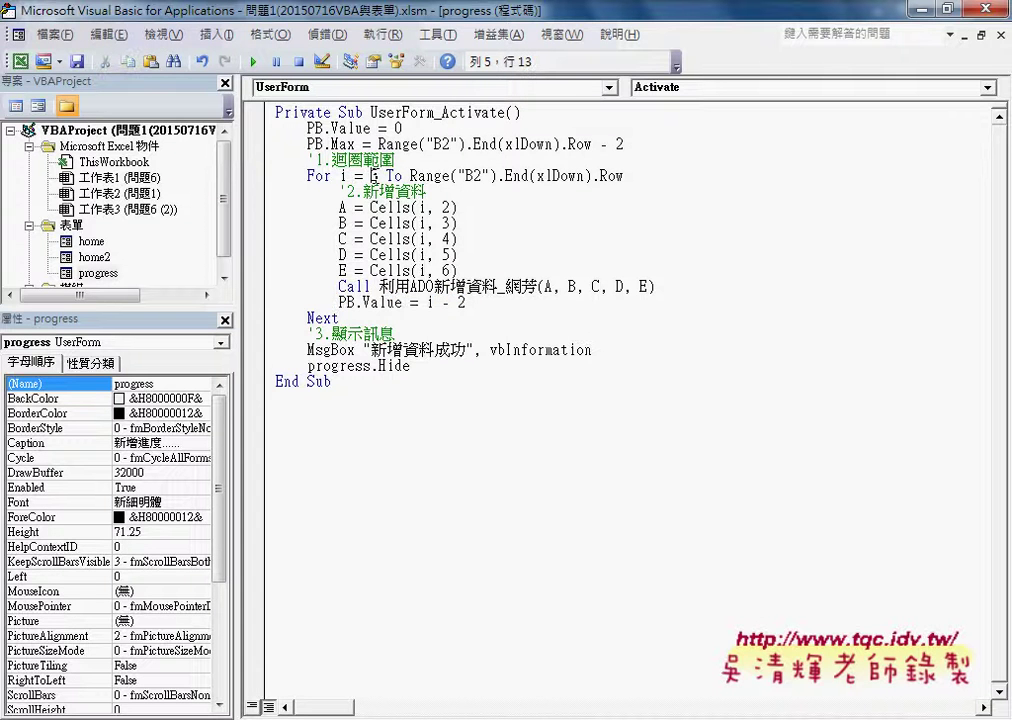
{"action": "left_click_drag", "start_coordinate": [370, 176], "coordinate": [379, 176]}
{"action": "left_click_drag", "start_coordinate": [427, 304], "coordinate": [468, 304]}
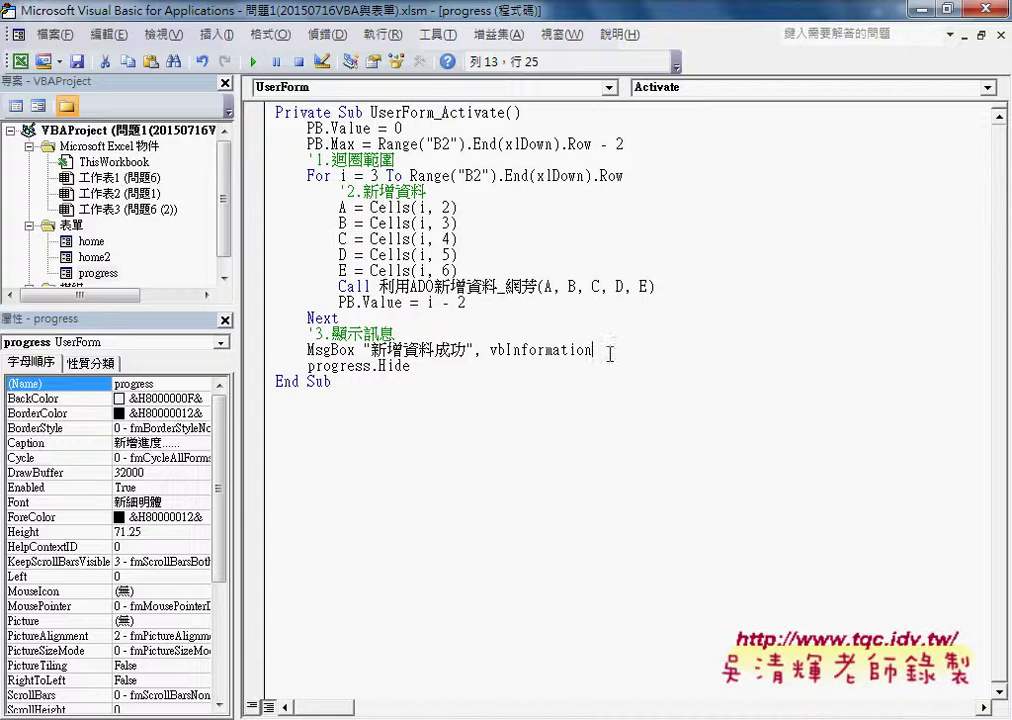
Point out the success message, the progress-hiding line, and the called 利用ADO新增資料_網芳 procedure
{"action": "left_click_drag", "start_coordinate": [592, 350], "coordinate": [307, 350]}
{"action": "left_click_drag", "start_coordinate": [419, 366], "coordinate": [307, 366]}
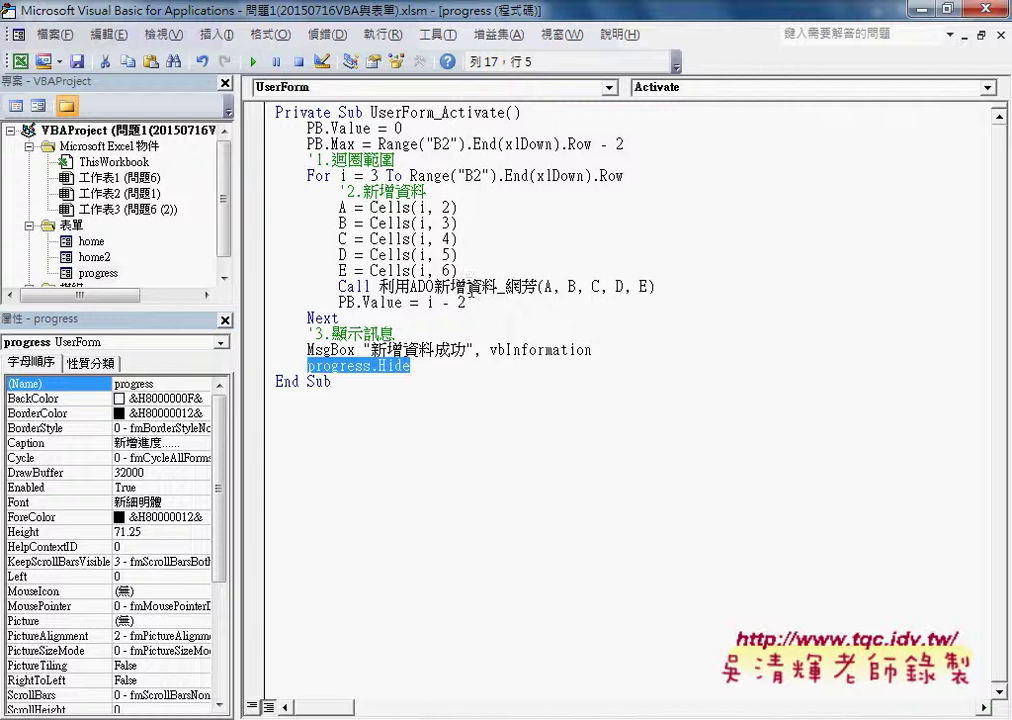
{"action": "left_click_drag", "start_coordinate": [378, 287], "coordinate": [520, 287]}
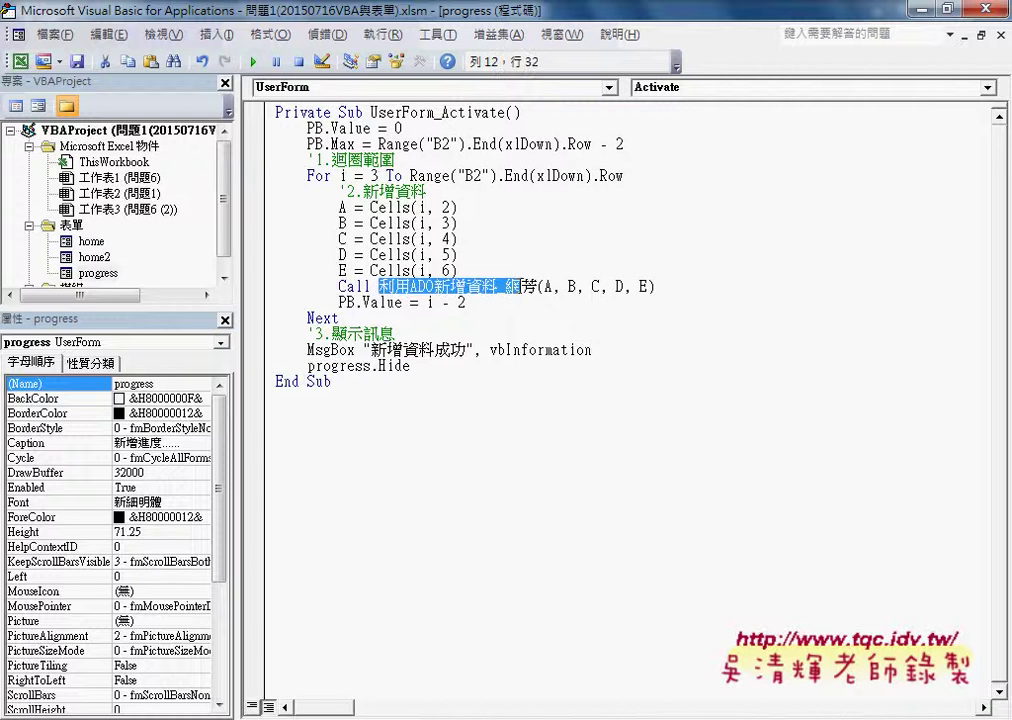
{"action": "key", "text": "shift+Right"}
Open the home form's code and locate the first line of 利用ADO新增資料_網芳
{"action": "double_click", "coordinate": [91, 242]}
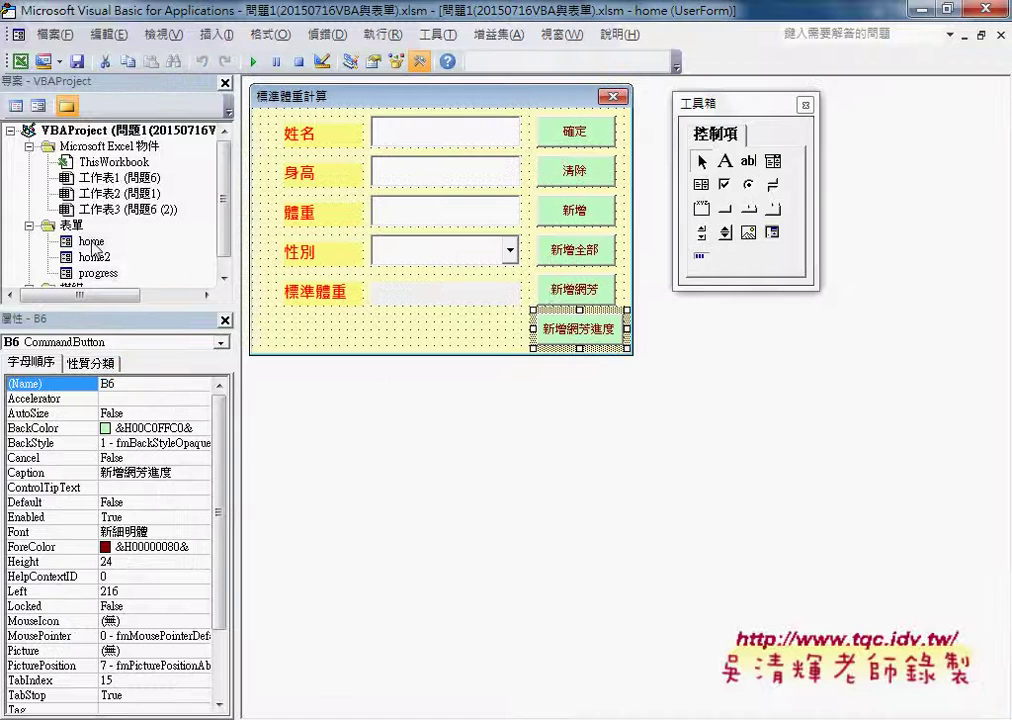
{"action": "double_click", "coordinate": [560, 292]}
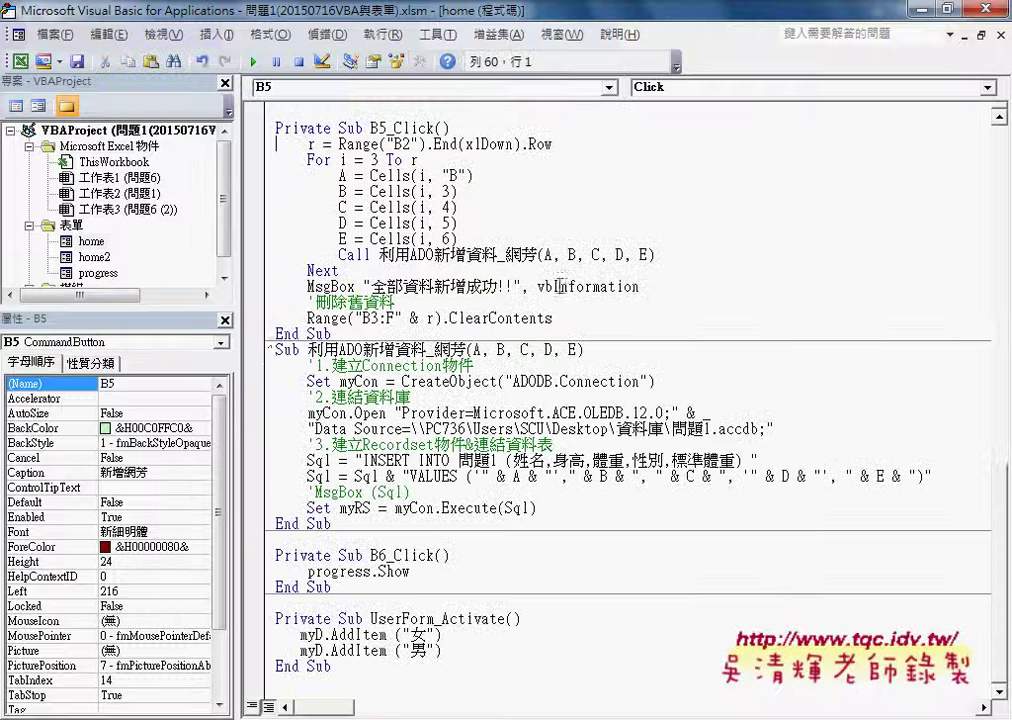
{"action": "left_click", "coordinate": [268, 350]}
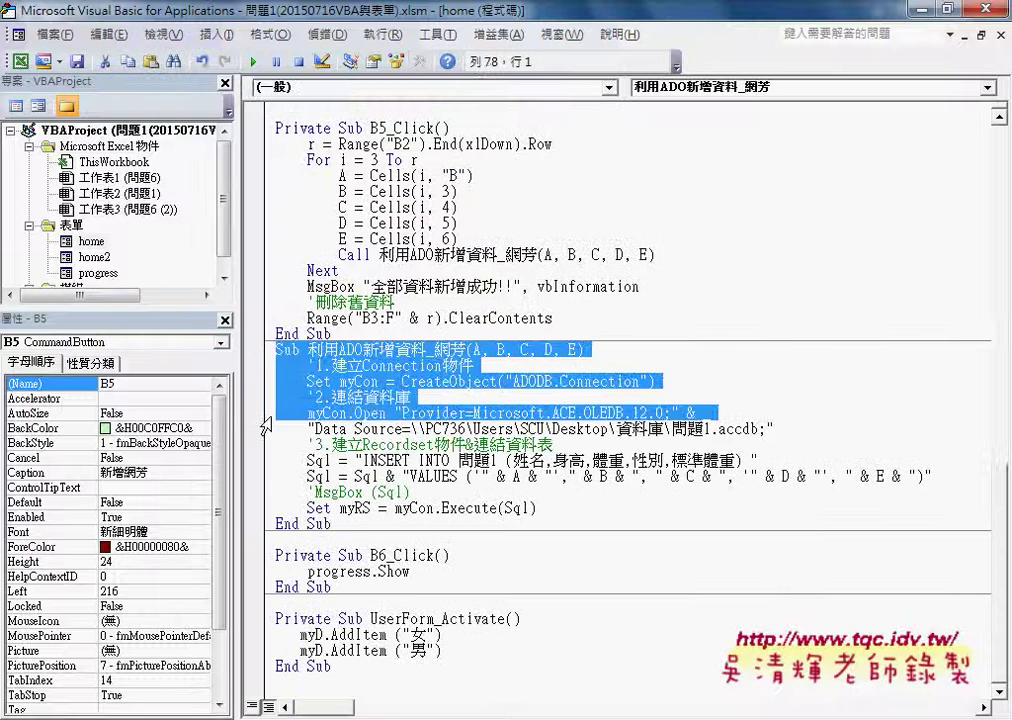
Select the whole 利用ADO新增資料_網芳 Sub through End Sub and bring up its right-click menu
{"action": "left_click_drag", "start_coordinate": [266, 355], "coordinate": [300, 523]}
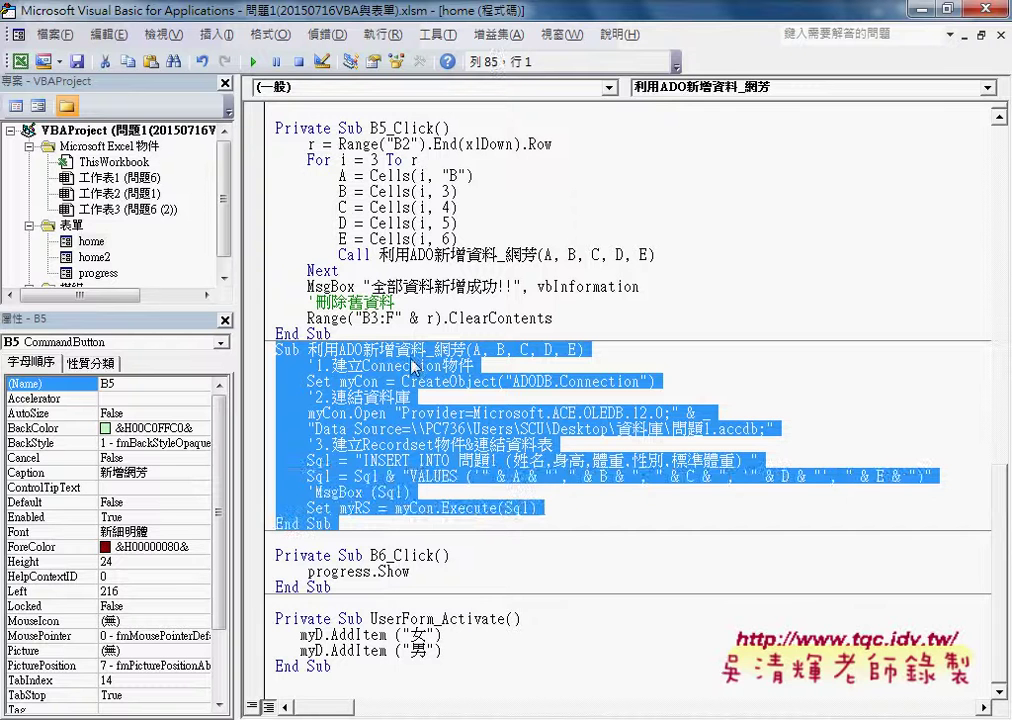
{"action": "right_click", "coordinate": [413, 363]}
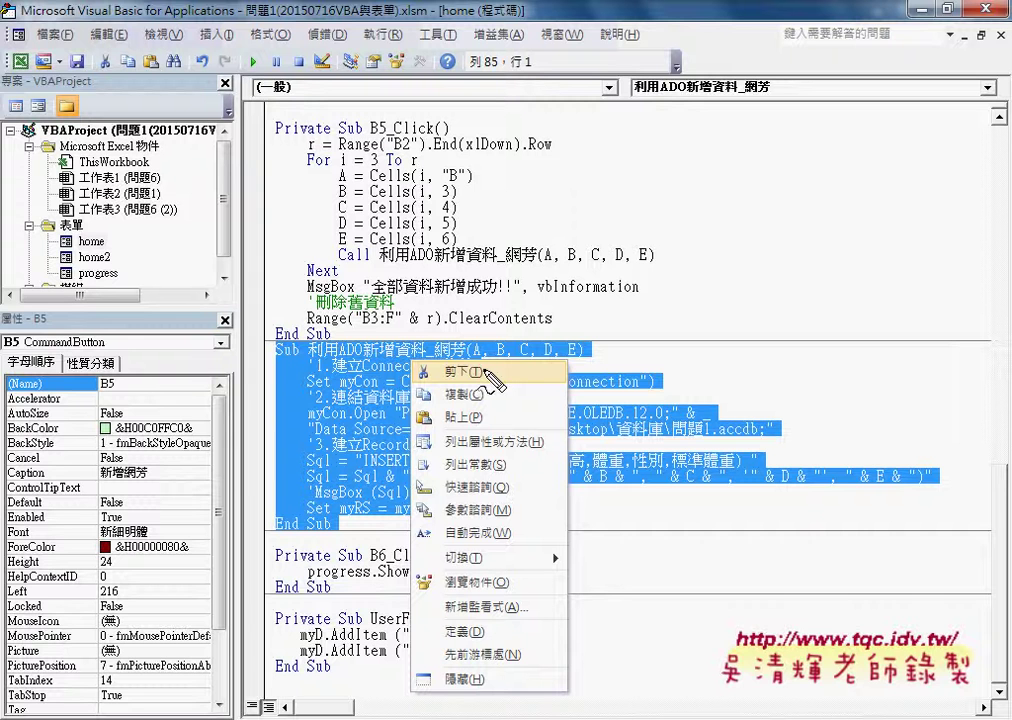
{"action": "left_click_drag", "start_coordinate": [388, 348], "coordinate": [330, 557]}
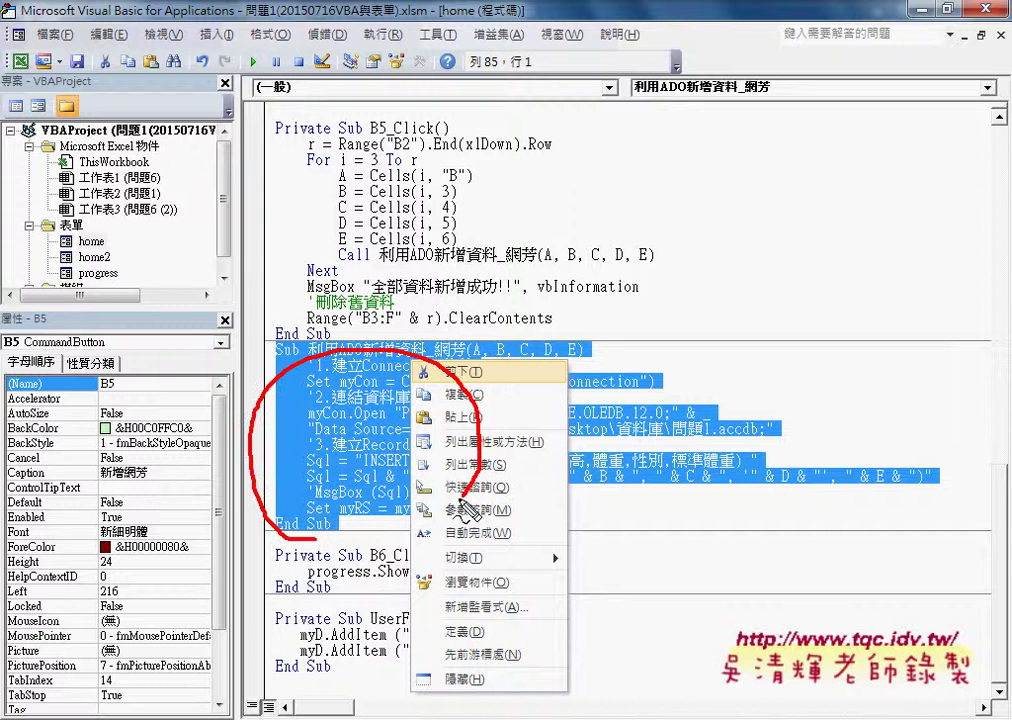
{"action": "mouse_move", "coordinate": [285, 345]}
{"action": "left_mouse_down"}
{"action": "mouse_move", "coordinate": [140, 233]}
{"action": "mouse_move", "coordinate": [108, 244]}
{"action": "left_mouse_up"}
{"action": "mouse_move", "coordinate": [80, 287]}
{"action": "left_mouse_down"}
{"action": "mouse_move", "coordinate": [118, 286]}
{"action": "mouse_move", "coordinate": [158, 264]}
{"action": "left_mouse_up"}
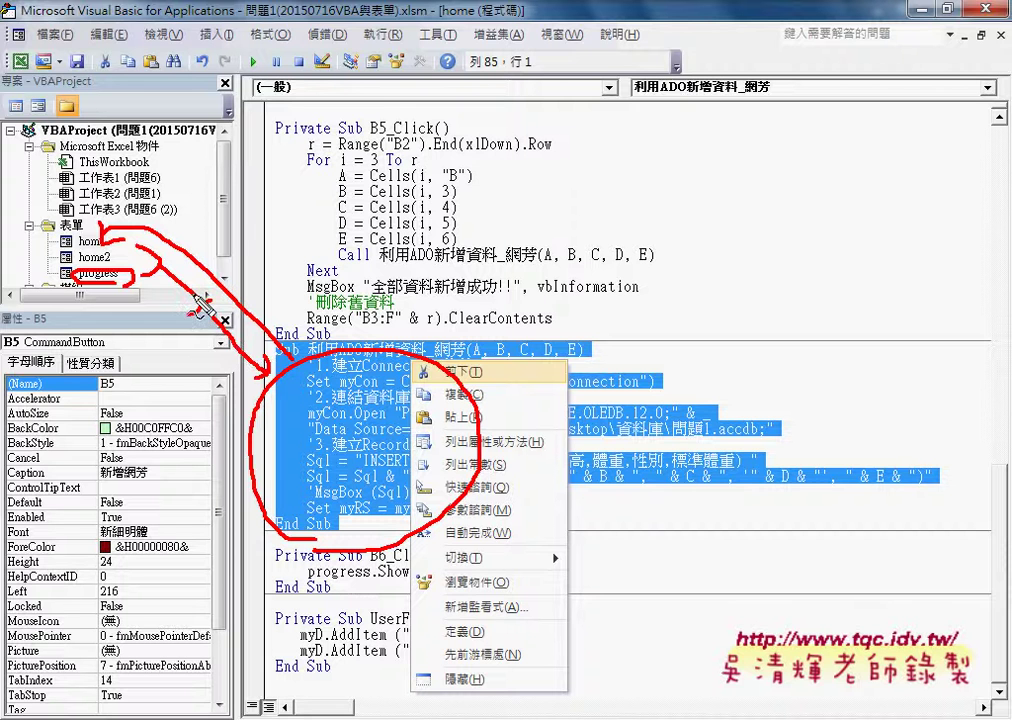
{"action": "left_click_drag", "start_coordinate": [198, 312], "coordinate": [212, 352]}
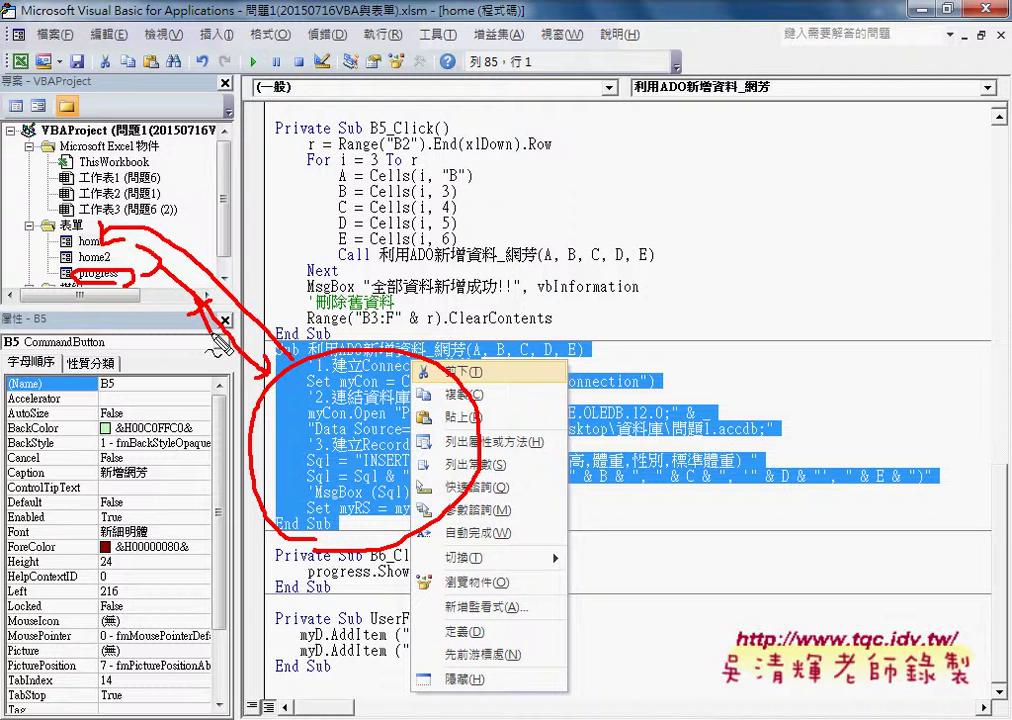
{"action": "key", "text": "Escape"}
{"action": "right_click", "coordinate": [408, 437]}
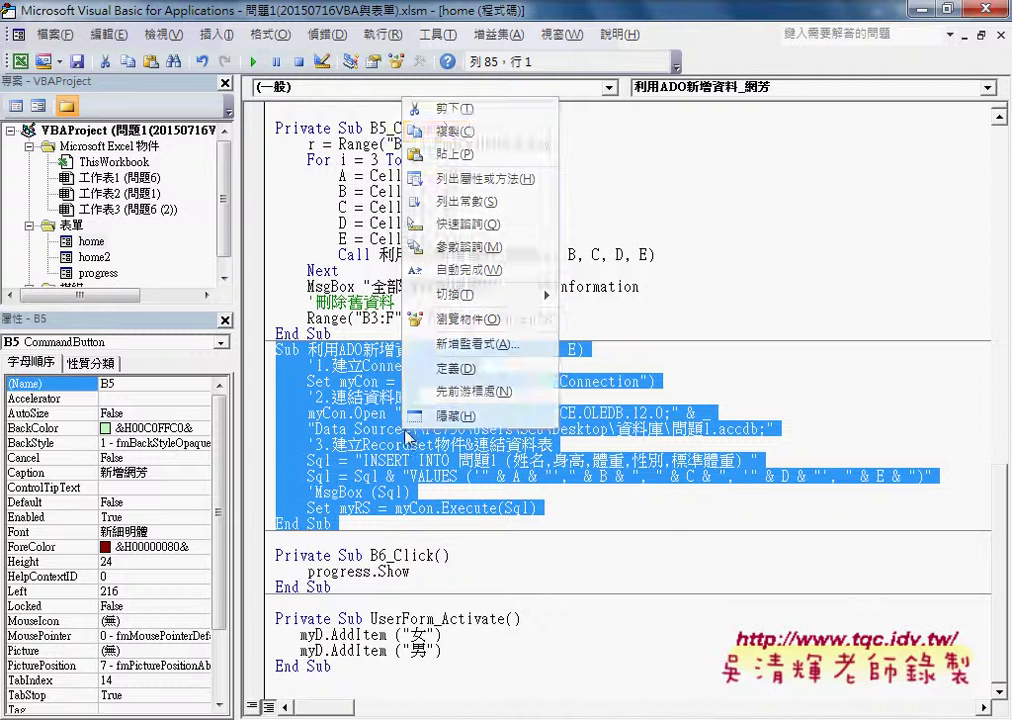
Cut the 利用ADO新增資料_網芳 procedure from the home form and open Module1's code
{"action": "left_click", "coordinate": [468, 110]}
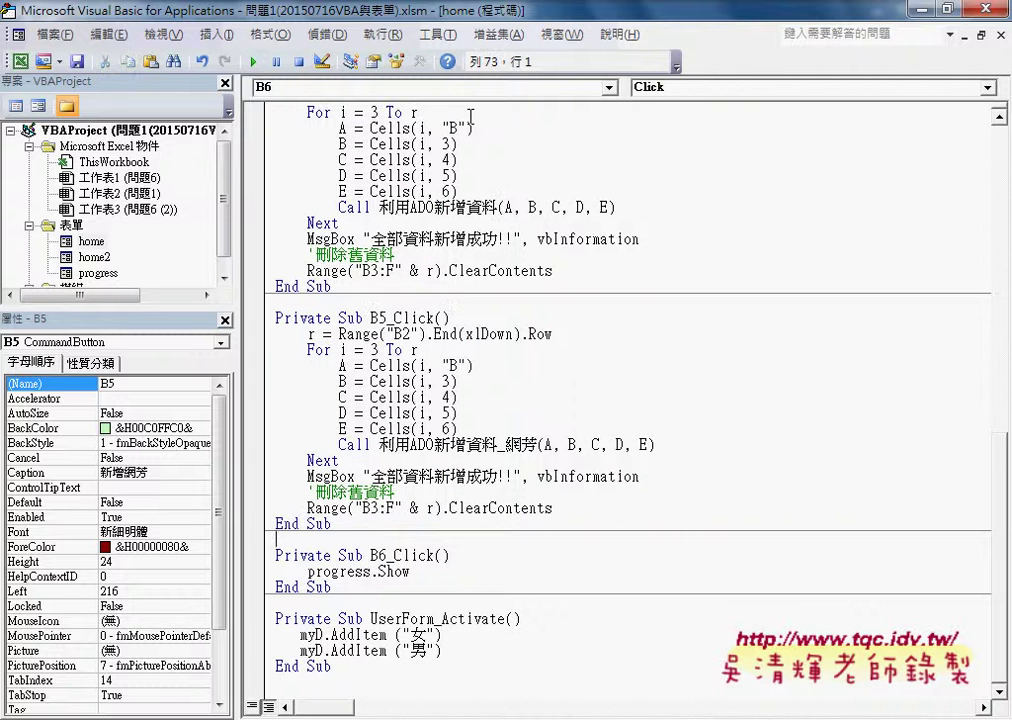
{"action": "left_click", "coordinate": [180, 205]}
{"action": "scroll", "coordinate": [180, 205], "scroll_direction": "down", "scroll_amount": 1}
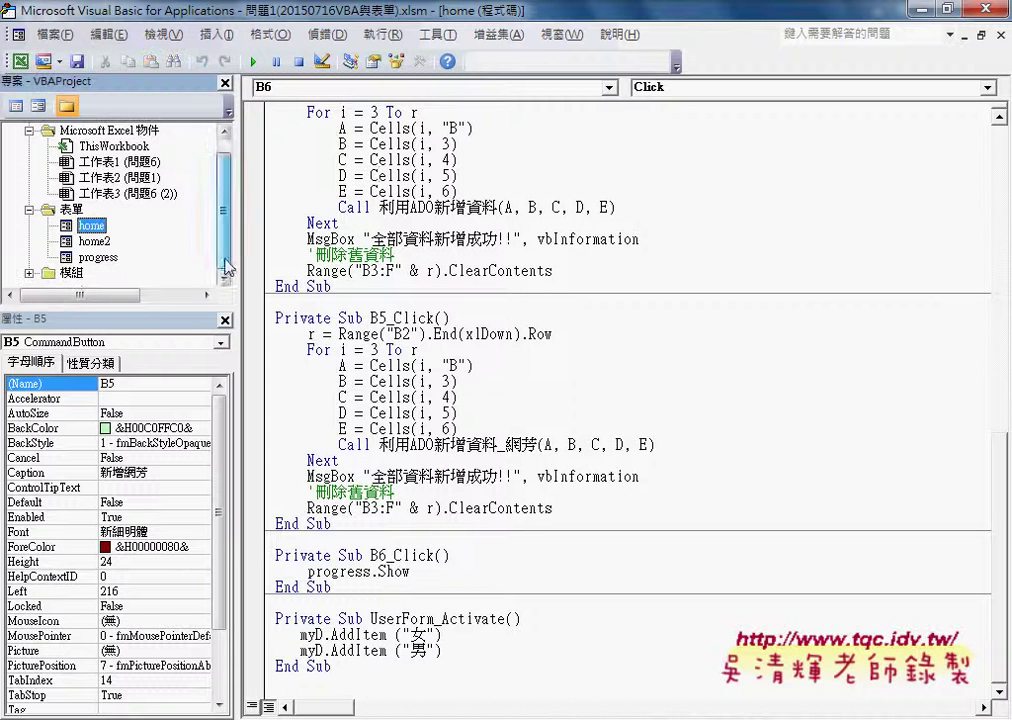
{"action": "double_click", "coordinate": [85, 273]}
{"action": "double_click", "coordinate": [95, 257]}
Find the 利用ADO新增資料_網芳 subroutine in Module1 and highlight its declared name
{"action": "scroll", "coordinate": [455, 490], "scroll_direction": "down", "scroll_amount": 4}
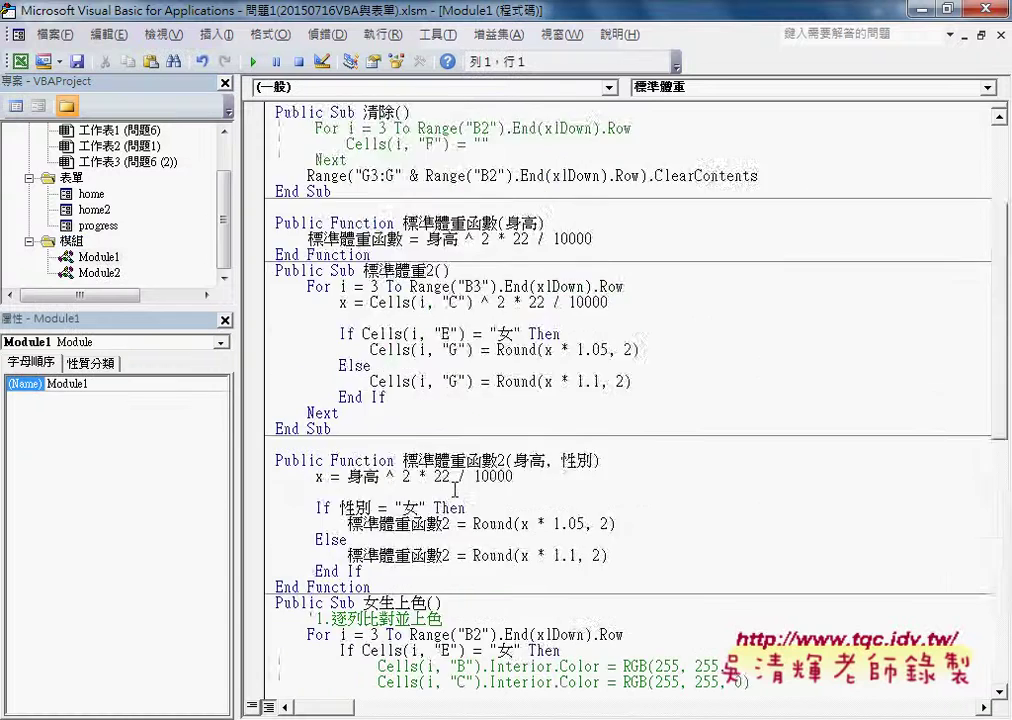
{"action": "scroll", "coordinate": [455, 490], "scroll_direction": "down", "scroll_amount": 6}
{"action": "scroll", "coordinate": [358, 385], "scroll_direction": "down", "scroll_amount": 4}
{"action": "scroll", "coordinate": [358, 390], "scroll_direction": "down", "scroll_amount": 4}
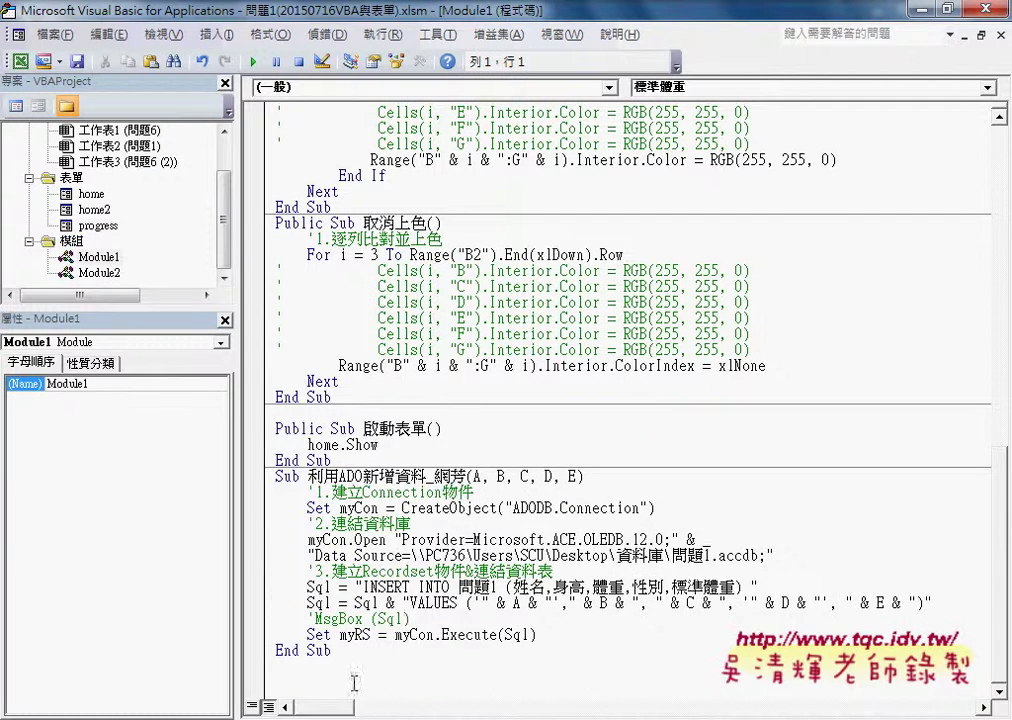
{"action": "left_click_drag", "start_coordinate": [354, 682], "coordinate": [254, 477]}
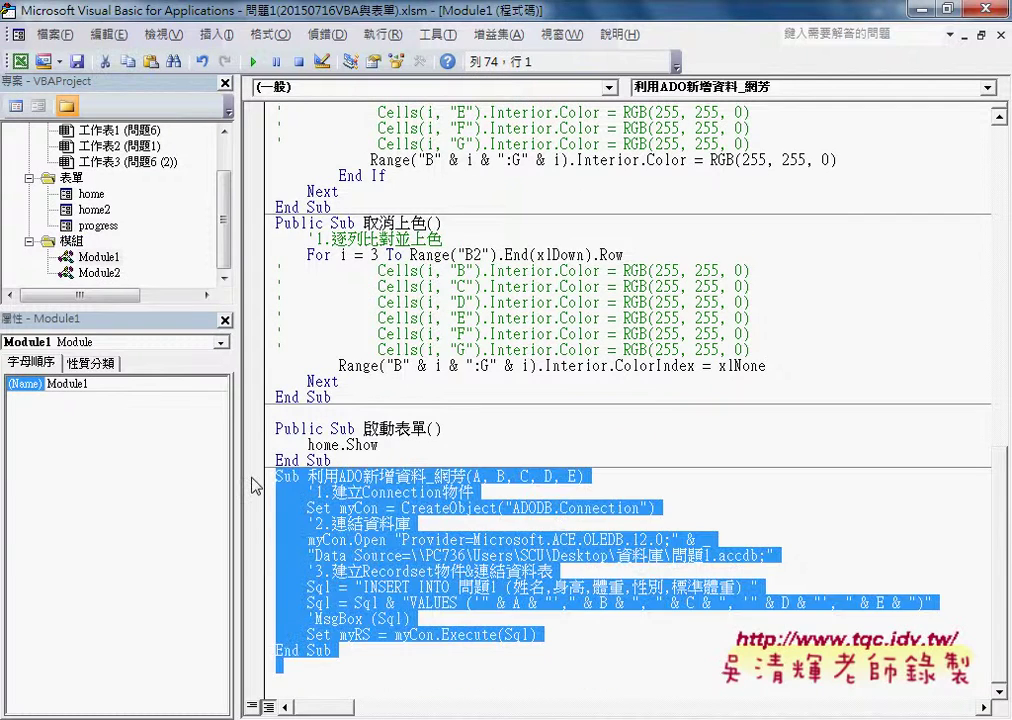
{"action": "key", "text": "Right"}
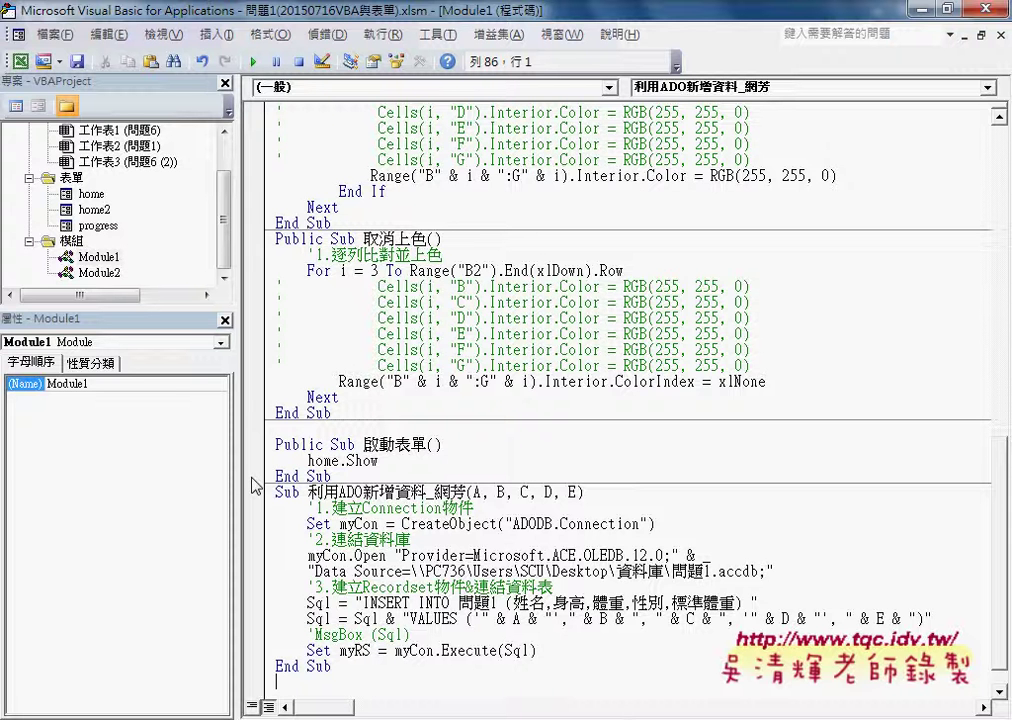
{"action": "left_click_drag", "start_coordinate": [307, 492], "coordinate": [465, 492]}
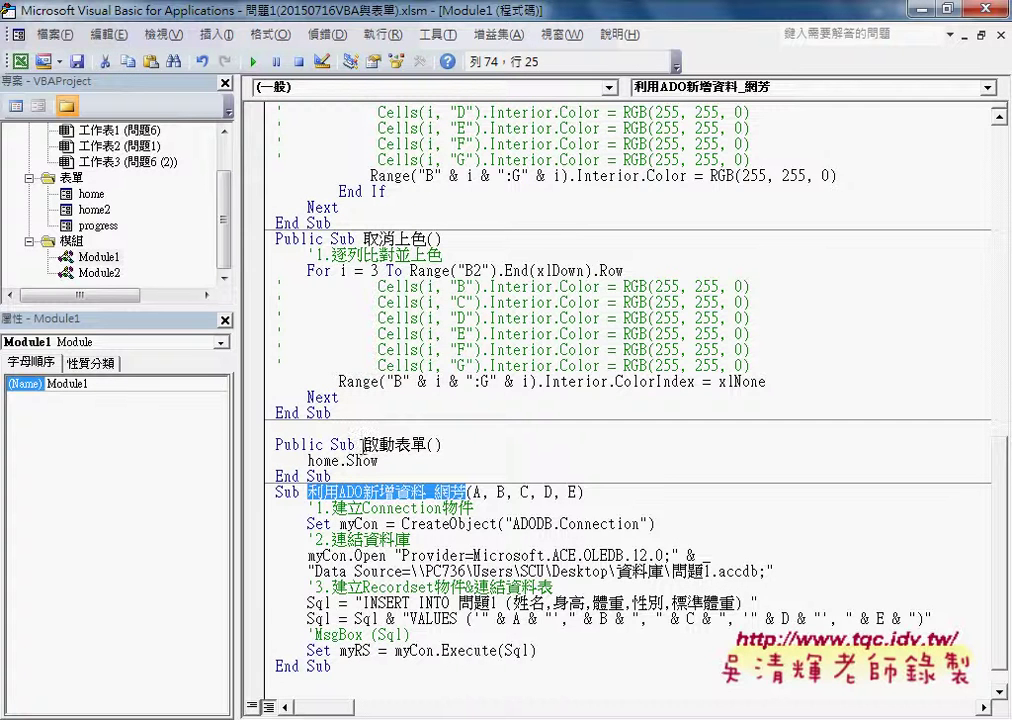
Check the progress form's '3.顯示訊息 and success MsgBox lines, then run the home form
{"action": "left_click", "coordinate": [88, 193]}
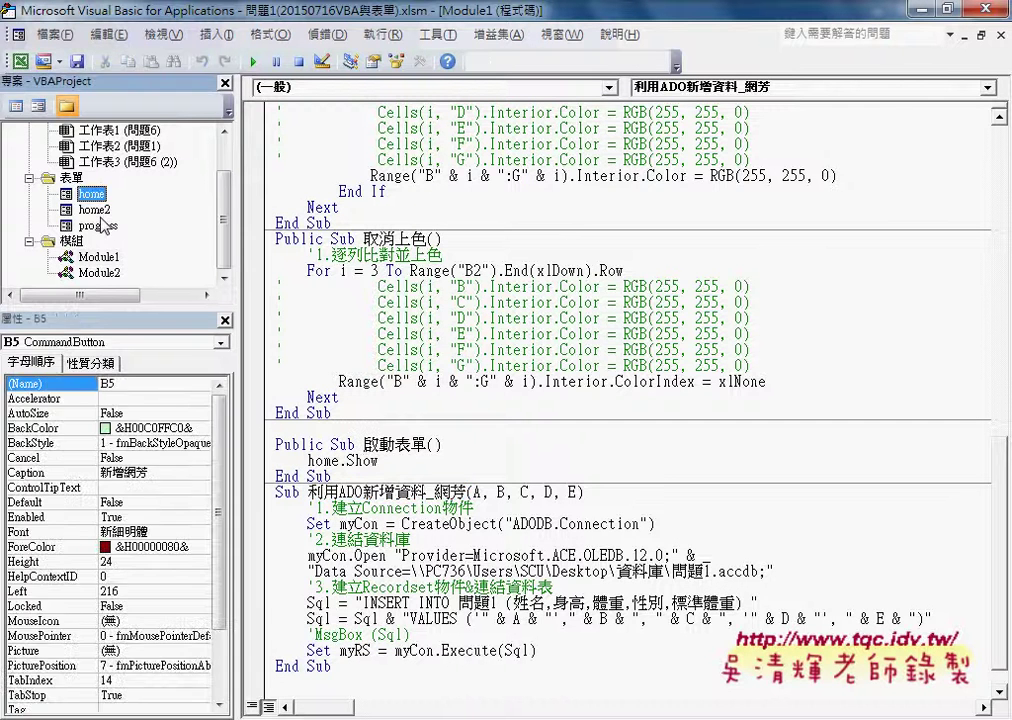
{"action": "left_click", "coordinate": [100, 226]}
{"action": "double_click", "coordinate": [107, 229]}
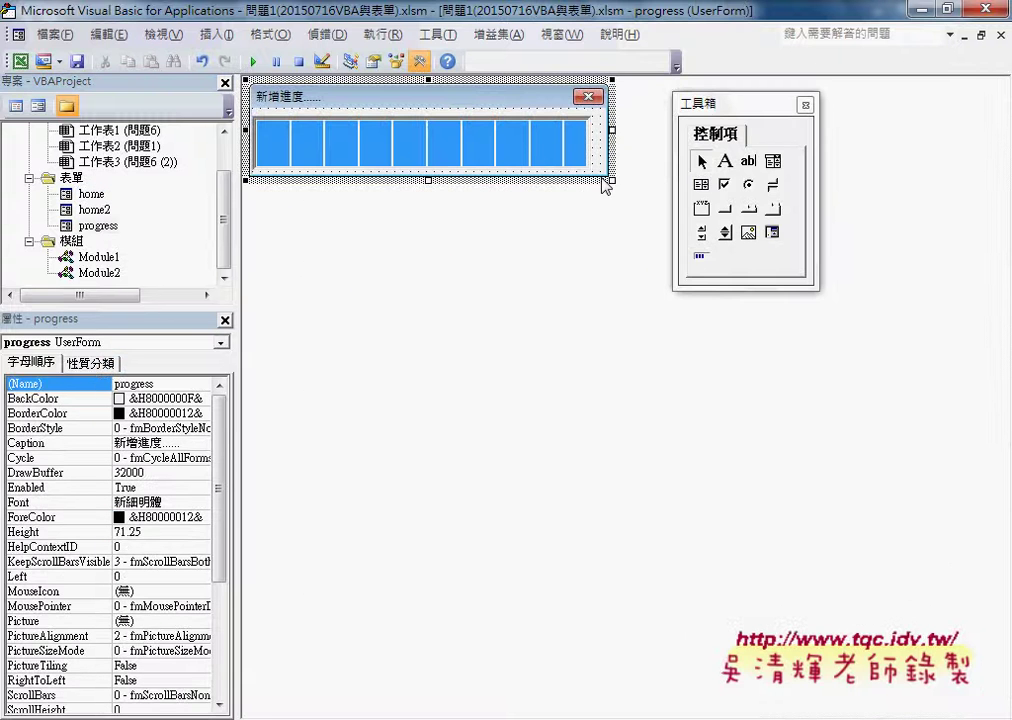
{"action": "double_click", "coordinate": [603, 183]}
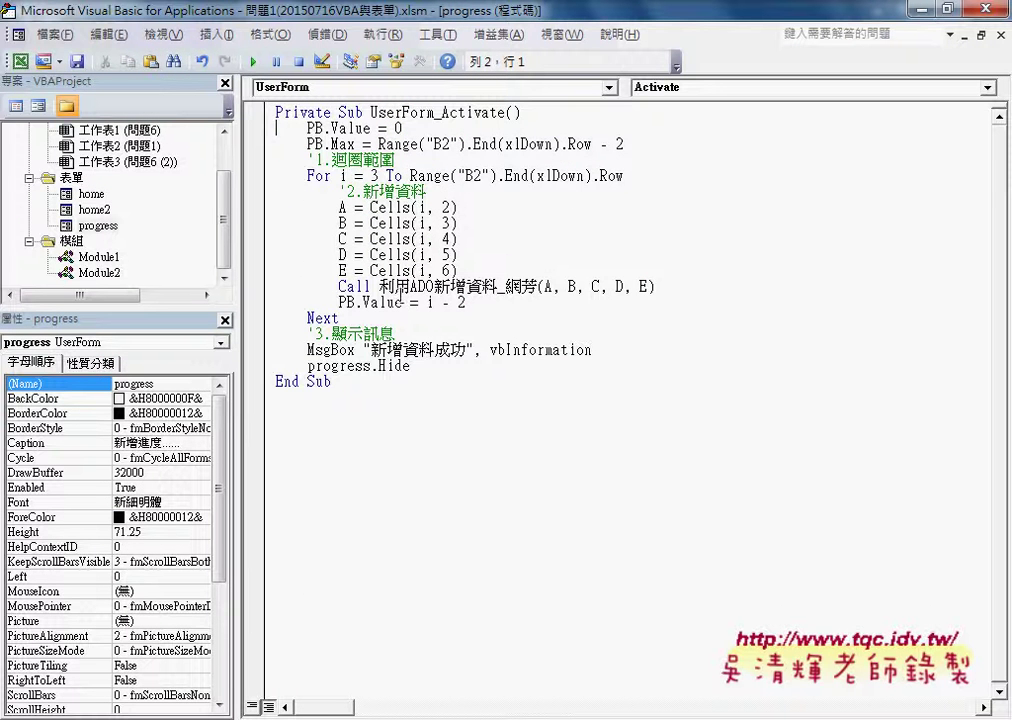
{"action": "left_click", "coordinate": [396, 334]}
{"action": "left_click", "coordinate": [452, 350]}
{"action": "double_click", "coordinate": [91, 193]}
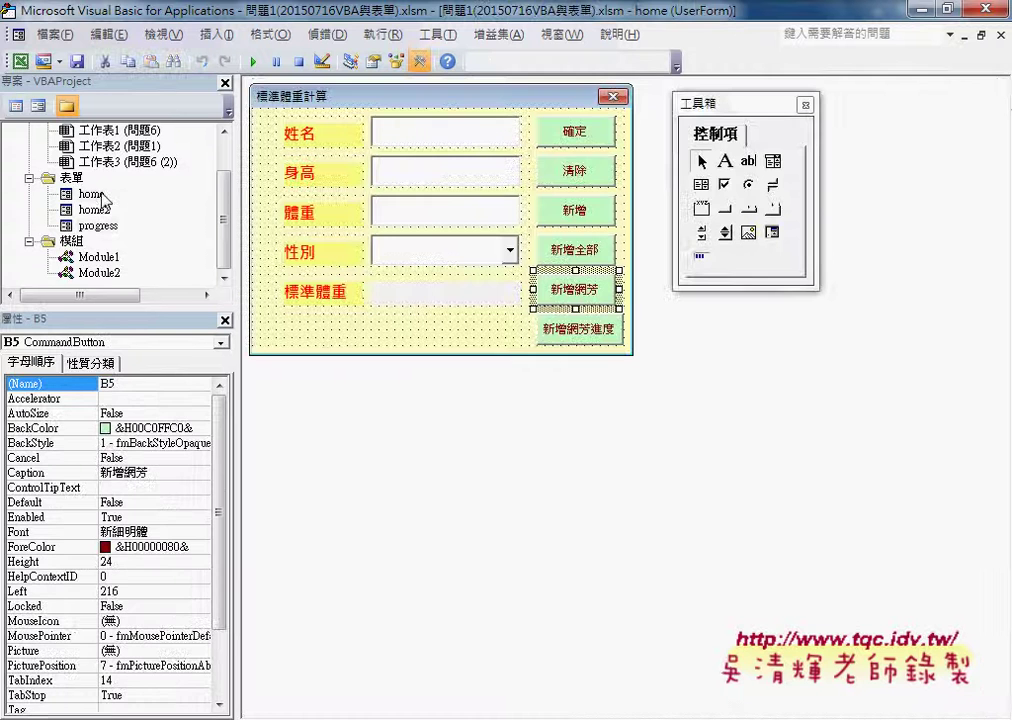
{"action": "left_click", "coordinate": [252, 62]}
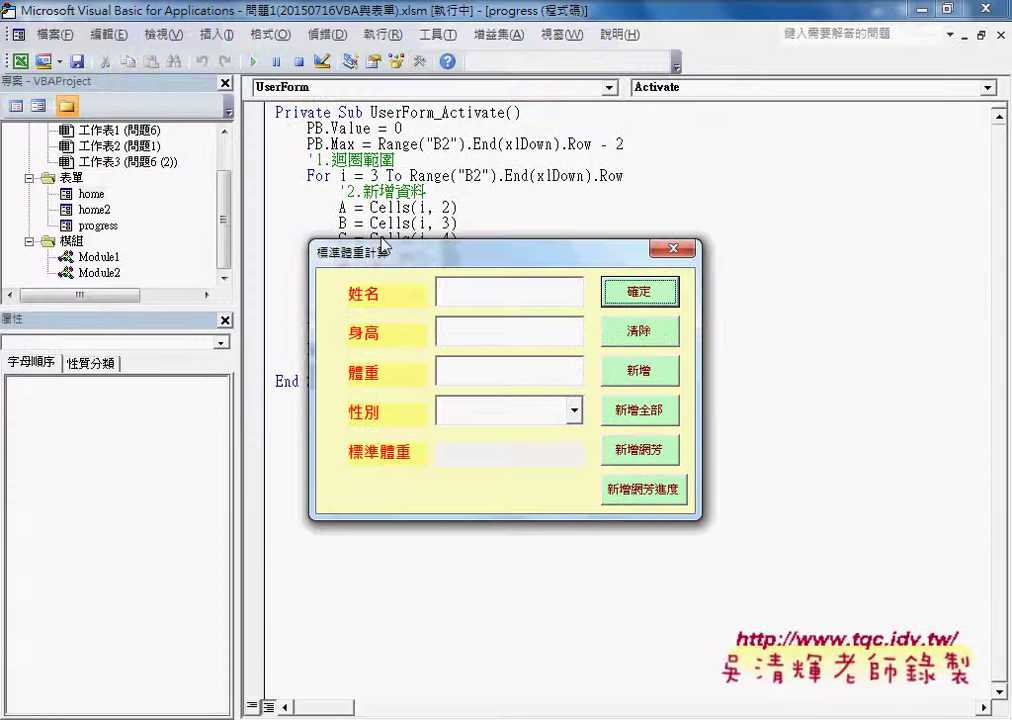
Run the 新增網芳進度 insert twice, watching the bar fill and dismissing each 新增資料成功 message
{"action": "left_click", "coordinate": [646, 493]}
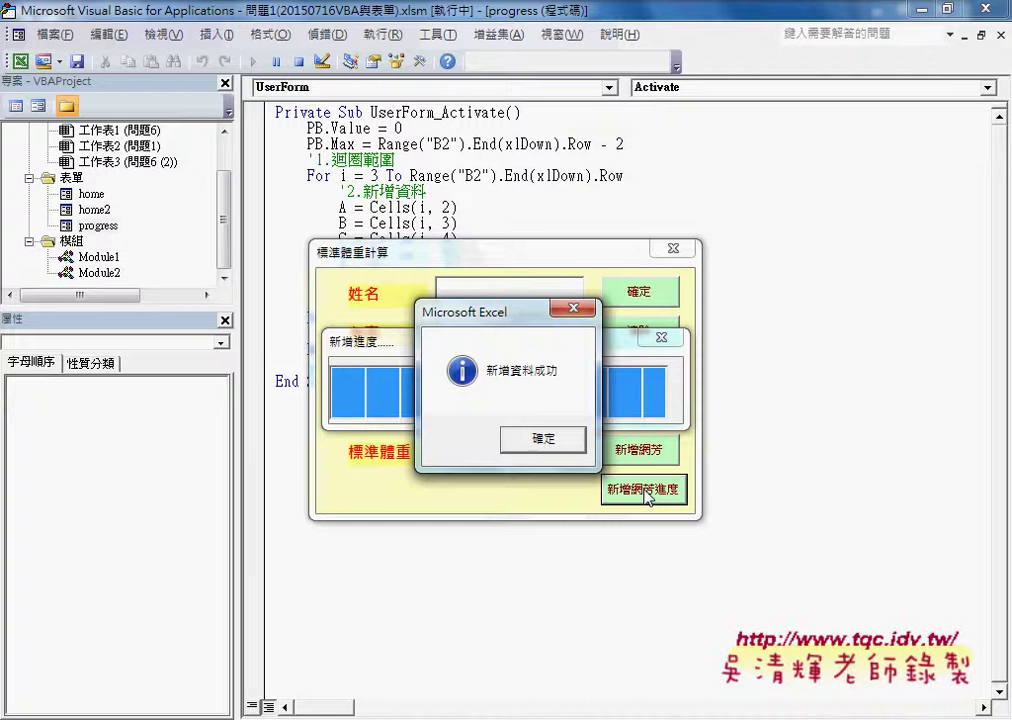
{"action": "left_click", "coordinate": [555, 440]}
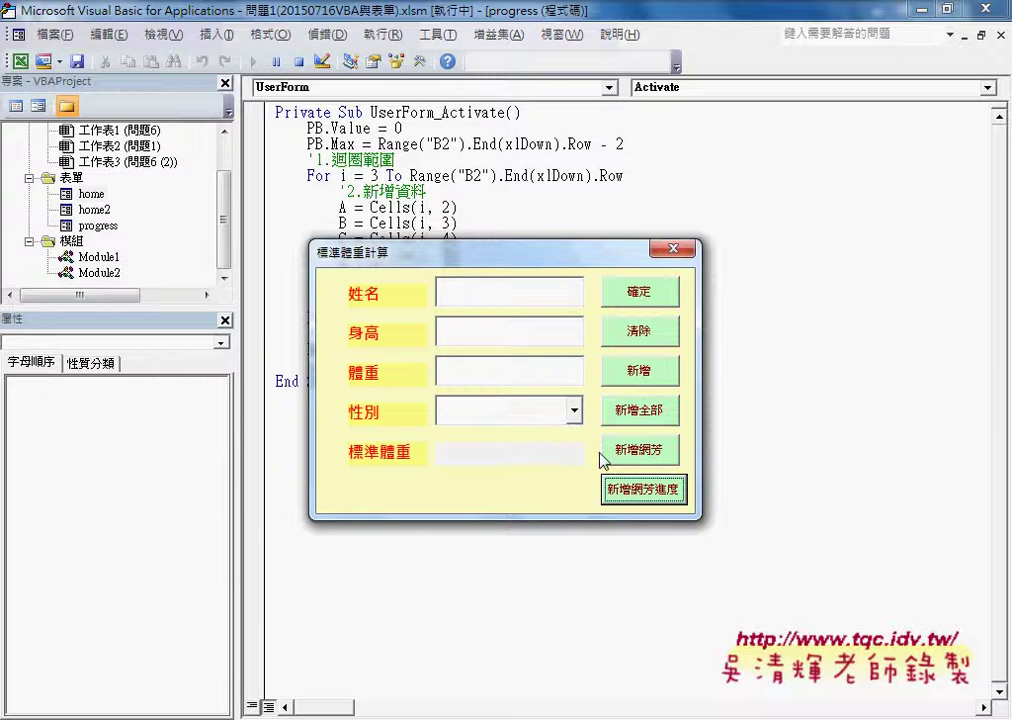
{"action": "left_click", "coordinate": [641, 490]}
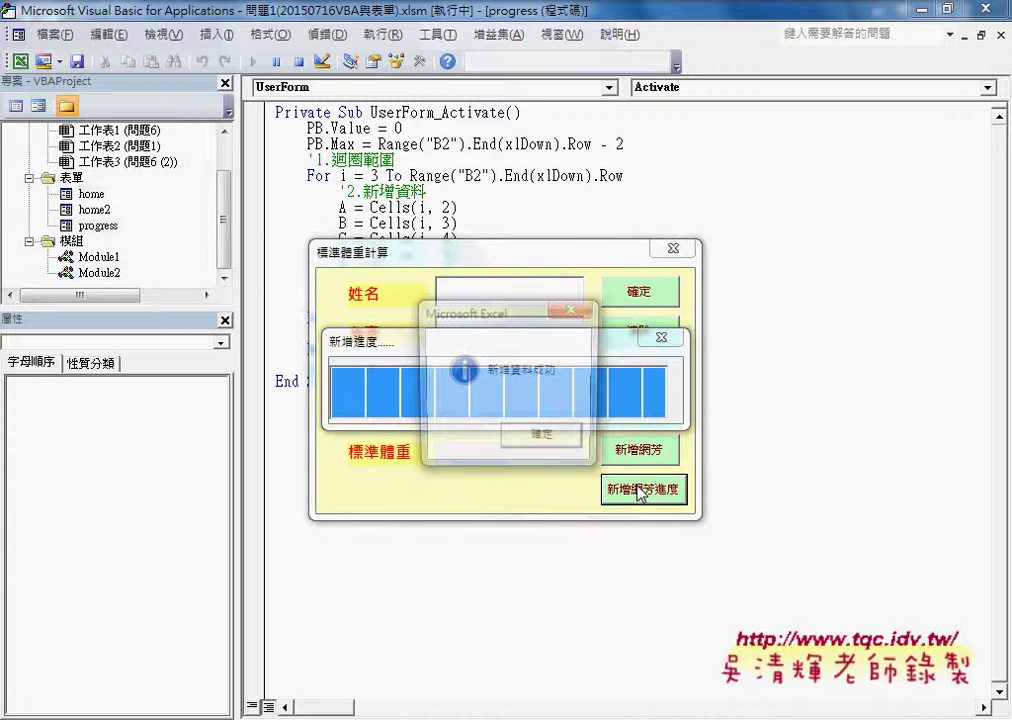
{"action": "left_click_drag", "start_coordinate": [500, 318], "coordinate": [773, 220]}
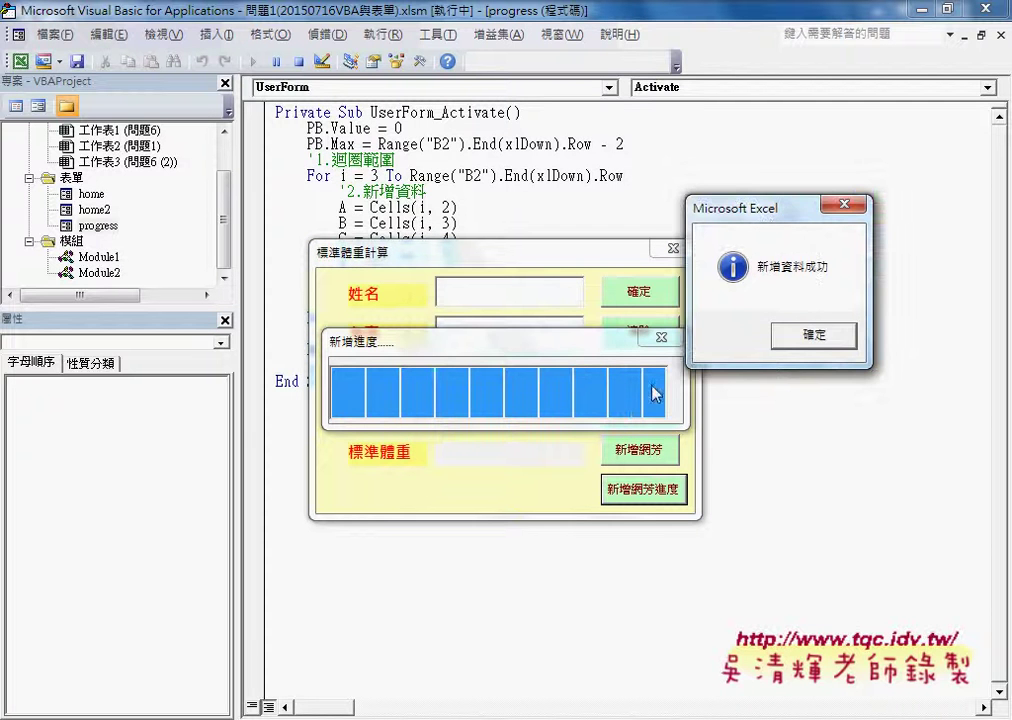
{"action": "left_click", "coordinate": [786, 334]}
Close the home form and resize the progress UserForm slightly narrower and shorter, to height 66
{"action": "left_click", "coordinate": [675, 249]}
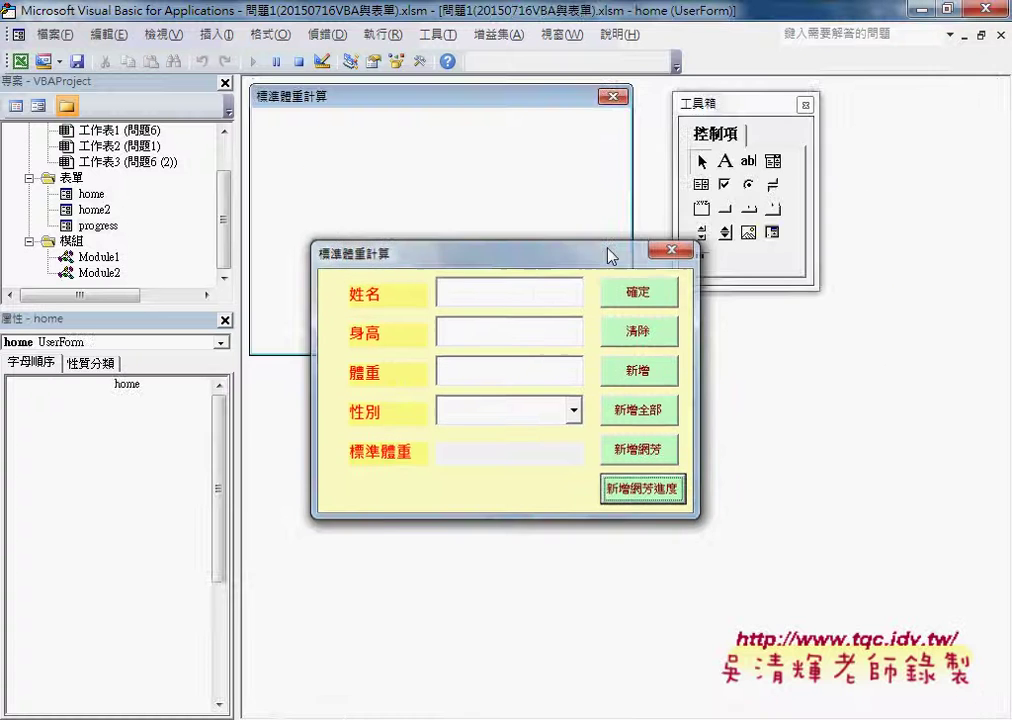
{"action": "double_click", "coordinate": [98, 225]}
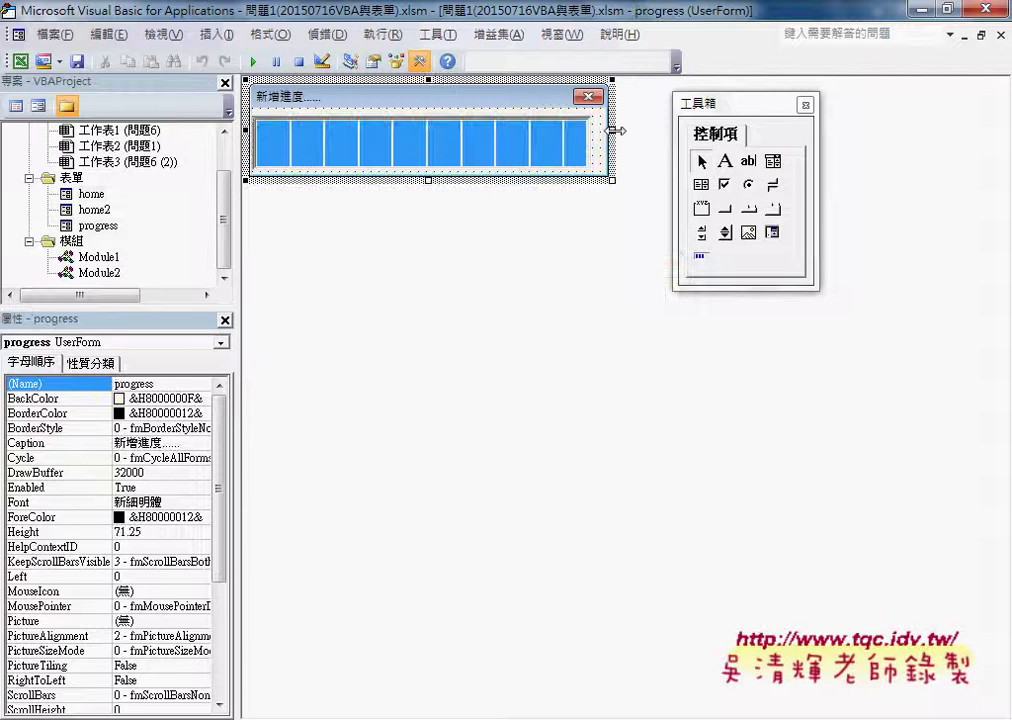
{"action": "left_click_drag", "start_coordinate": [609, 180], "coordinate": [591, 180]}
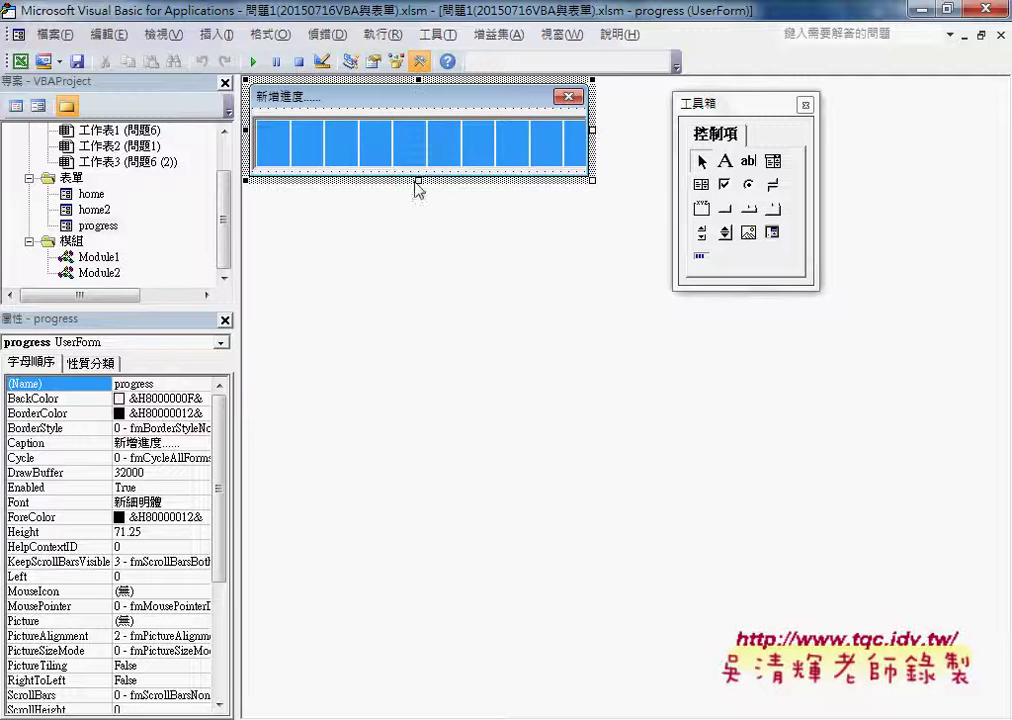
{"action": "left_click_drag", "start_coordinate": [418, 182], "coordinate": [419, 174]}
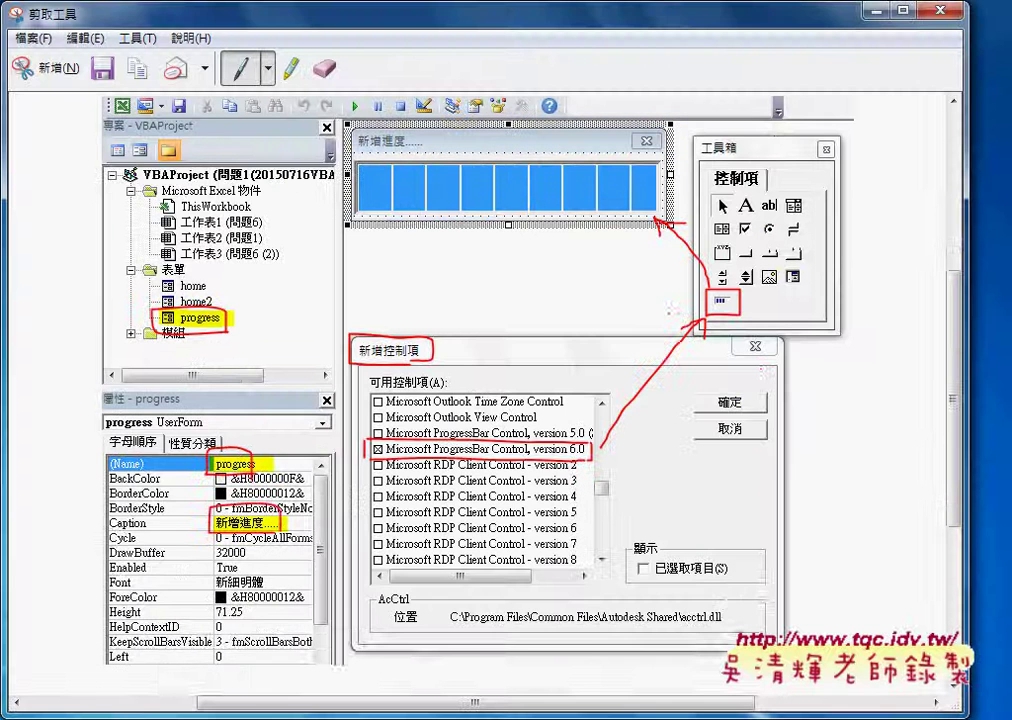
Close the annotated screenshot in Snipping Tool without saving it
{"action": "scroll", "coordinate": [1003, 152], "scroll_direction": "up", "scroll_amount": 5}
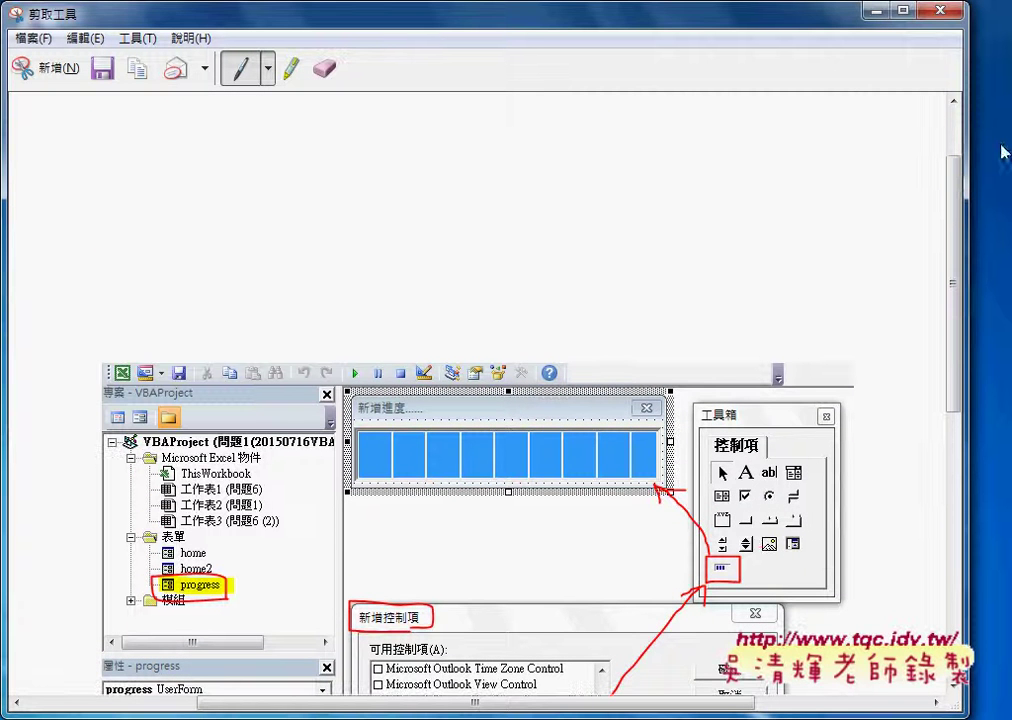
{"action": "left_click", "coordinate": [938, 11]}
{"action": "left_click", "coordinate": [553, 378]}
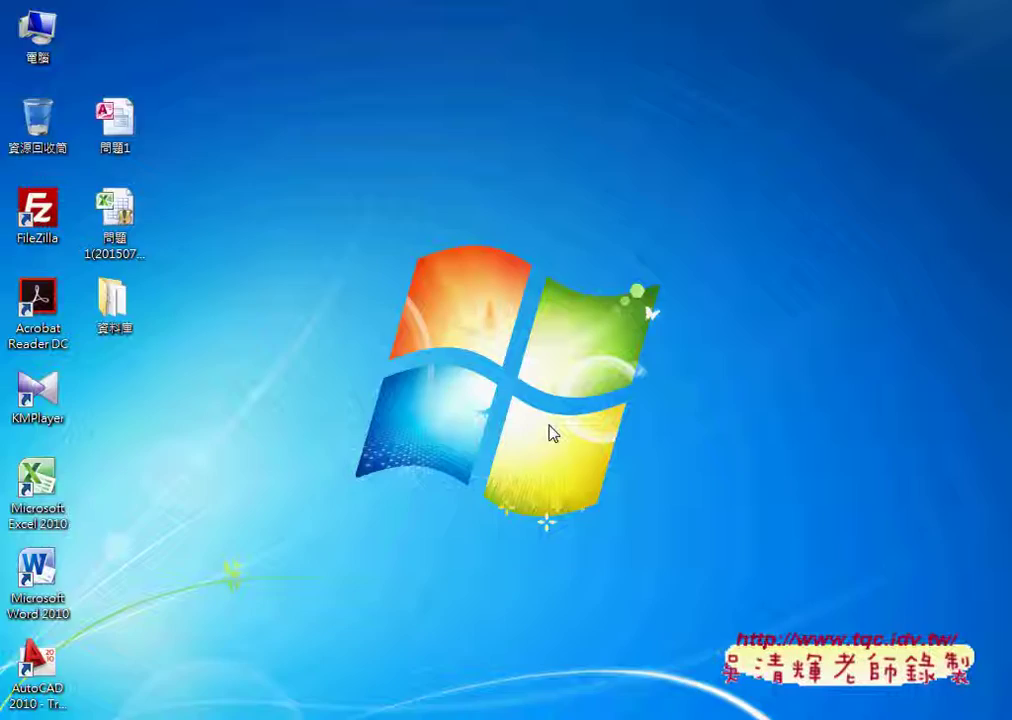
Scroll the 程式碼 notes up to page 1, then down to the page-8 如何新增資料到網芳 heading
{"action": "scroll", "coordinate": [441, 432], "scroll_direction": "down", "scroll_amount": 5}
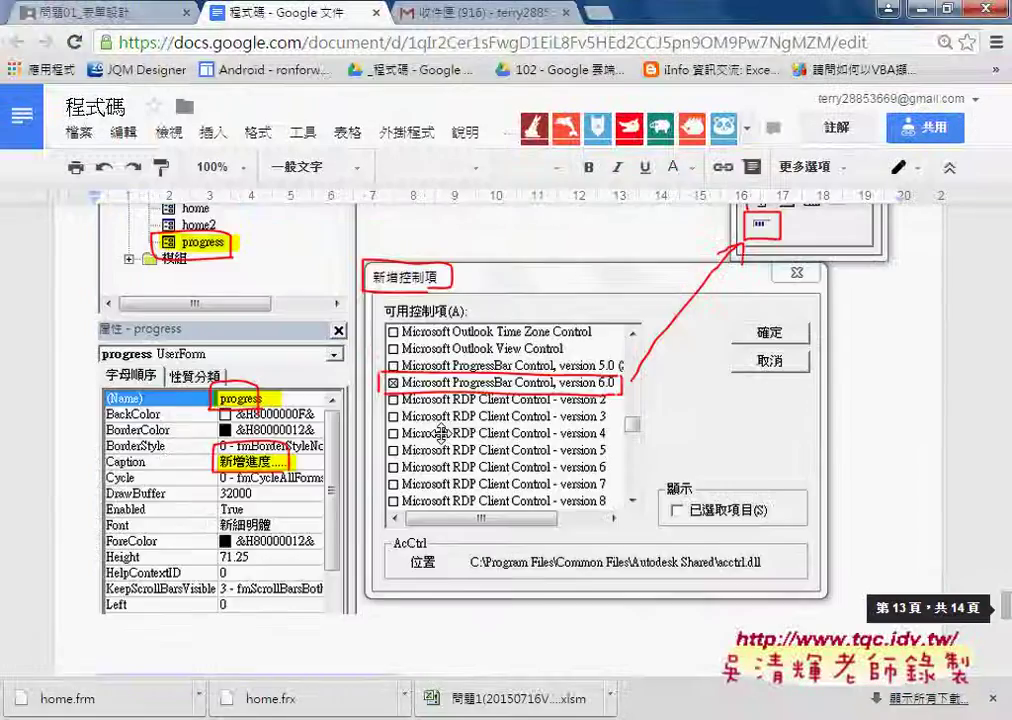
{"action": "scroll", "coordinate": [441, 432], "scroll_direction": "up", "scroll_amount": 10}
{"action": "scroll", "coordinate": [441, 432], "scroll_direction": "up", "scroll_amount": 10}
{"action": "scroll", "coordinate": [441, 432], "scroll_direction": "up", "scroll_amount": 15}
{"action": "scroll", "coordinate": [443, 434], "scroll_direction": "up", "scroll_amount": 5}
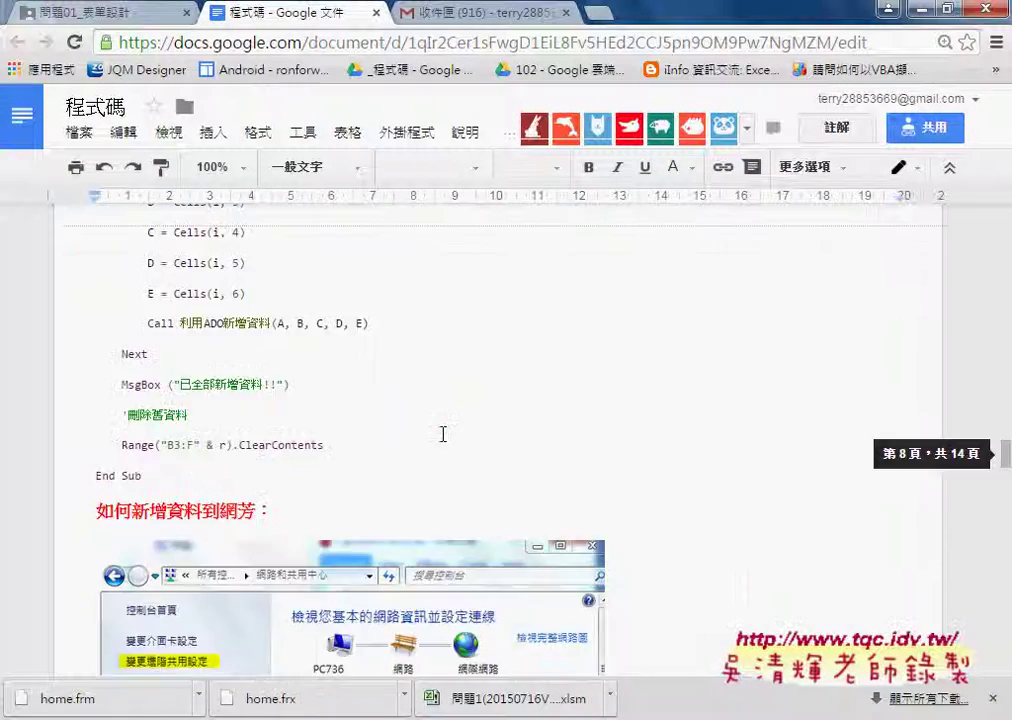
{"action": "scroll", "coordinate": [443, 434], "scroll_direction": "up", "scroll_amount": 8}
{"action": "scroll", "coordinate": [443, 434], "scroll_direction": "up", "scroll_amount": 8}
{"action": "scroll", "coordinate": [442, 434], "scroll_direction": "up", "scroll_amount": 8}
{"action": "scroll", "coordinate": [441, 434], "scroll_direction": "up", "scroll_amount": 8}
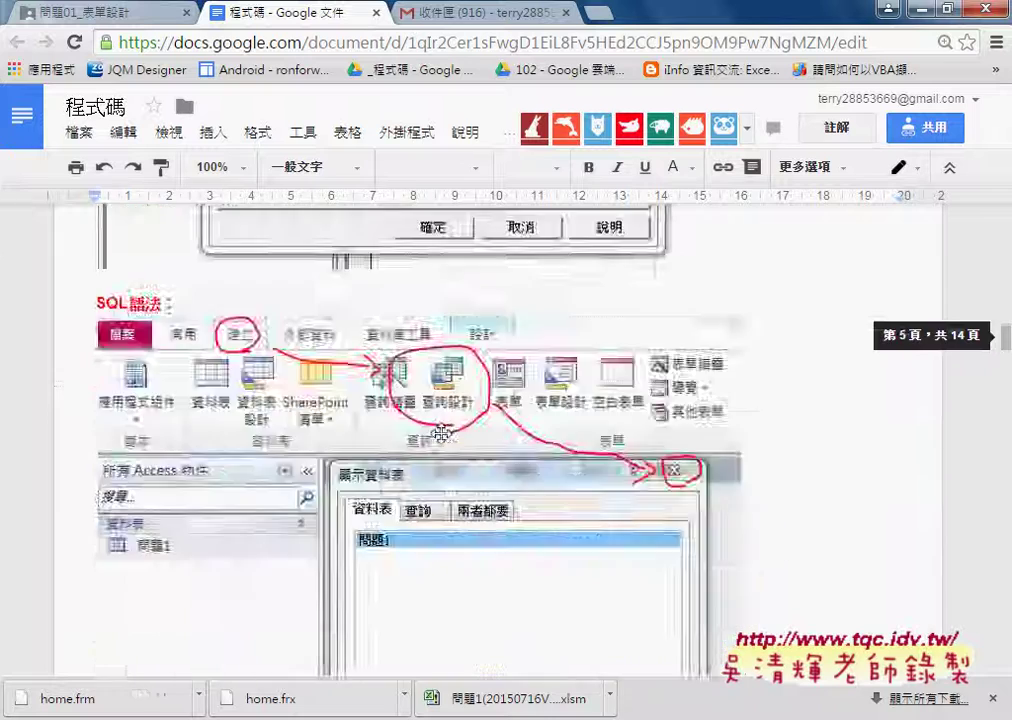
{"action": "scroll", "coordinate": [441, 434], "scroll_direction": "up", "scroll_amount": 8}
{"action": "scroll", "coordinate": [441, 434], "scroll_direction": "up", "scroll_amount": 8}
{"action": "scroll", "coordinate": [441, 434], "scroll_direction": "up", "scroll_amount": 8}
{"action": "scroll", "coordinate": [443, 434], "scroll_direction": "up", "scroll_amount": 5}
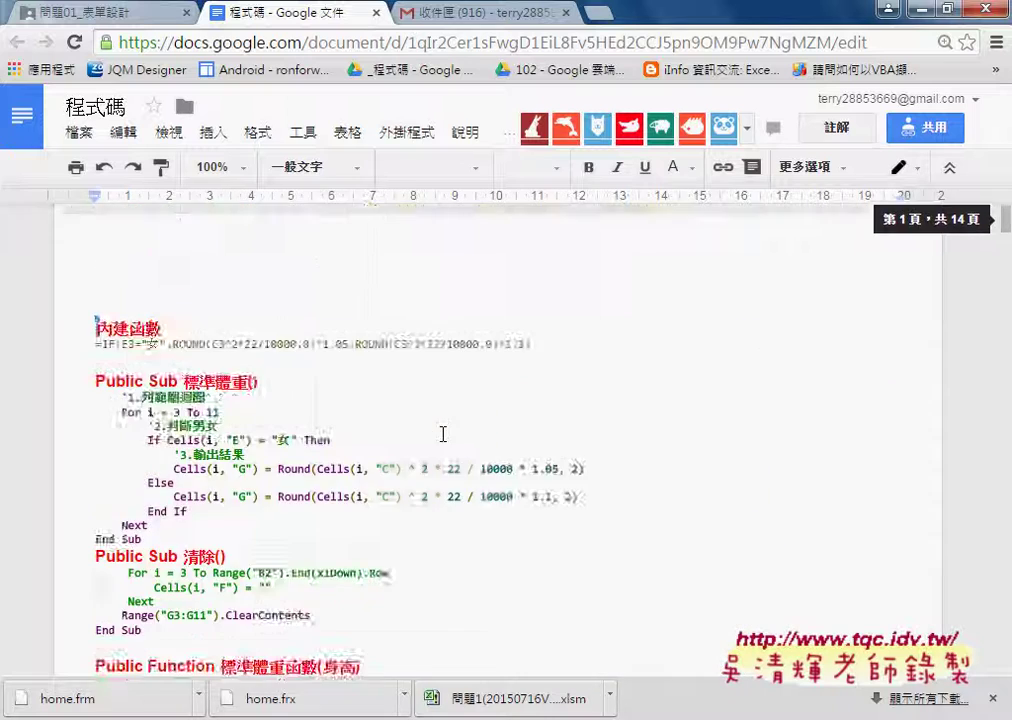
{"action": "scroll", "coordinate": [443, 434], "scroll_direction": "down", "scroll_amount": 5}
{"action": "scroll", "coordinate": [443, 434], "scroll_direction": "down", "scroll_amount": 5}
{"action": "scroll", "coordinate": [442, 434], "scroll_direction": "down", "scroll_amount": 5}
{"action": "scroll", "coordinate": [441, 433], "scroll_direction": "down", "scroll_amount": 5}
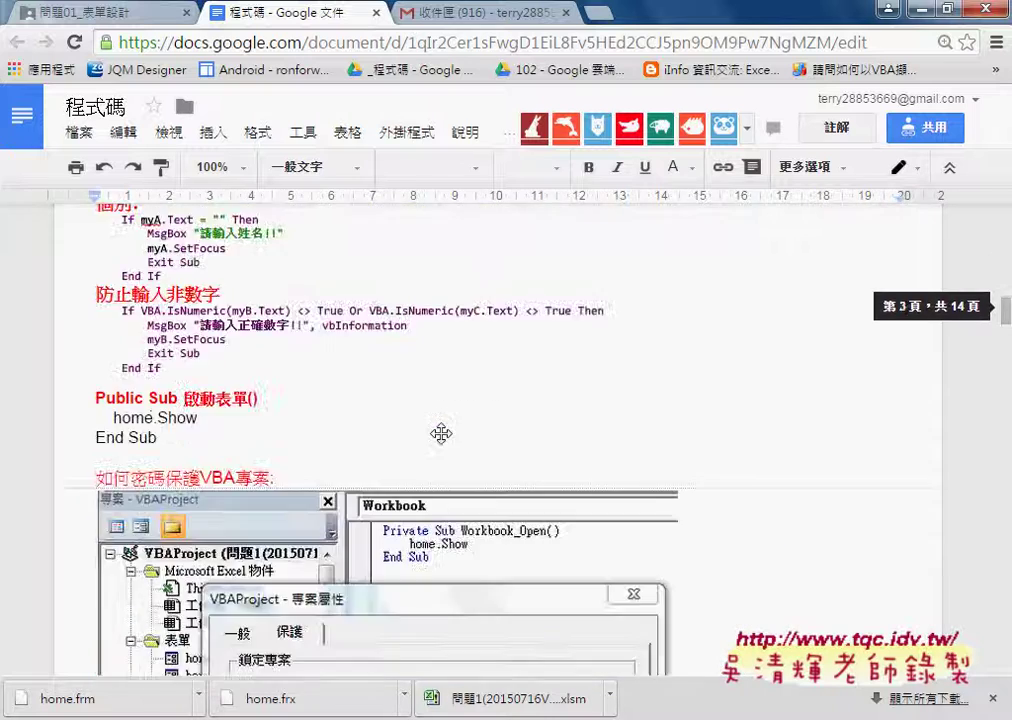
{"action": "scroll", "coordinate": [441, 433], "scroll_direction": "down", "scroll_amount": 5}
{"action": "scroll", "coordinate": [441, 433], "scroll_direction": "down", "scroll_amount": 5}
{"action": "scroll", "coordinate": [441, 433], "scroll_direction": "down", "scroll_amount": 5}
{"action": "scroll", "coordinate": [441, 432], "scroll_direction": "down", "scroll_amount": 5}
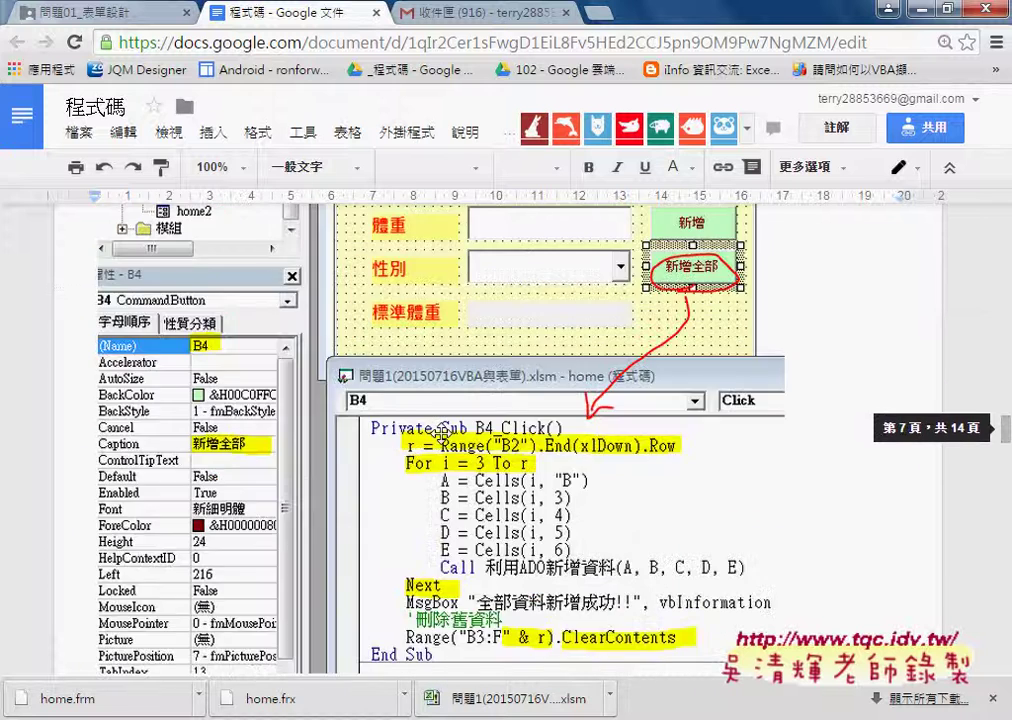
{"action": "scroll", "coordinate": [441, 432], "scroll_direction": "down", "scroll_amount": 5}
{"action": "scroll", "coordinate": [441, 433], "scroll_direction": "down", "scroll_amount": 3}
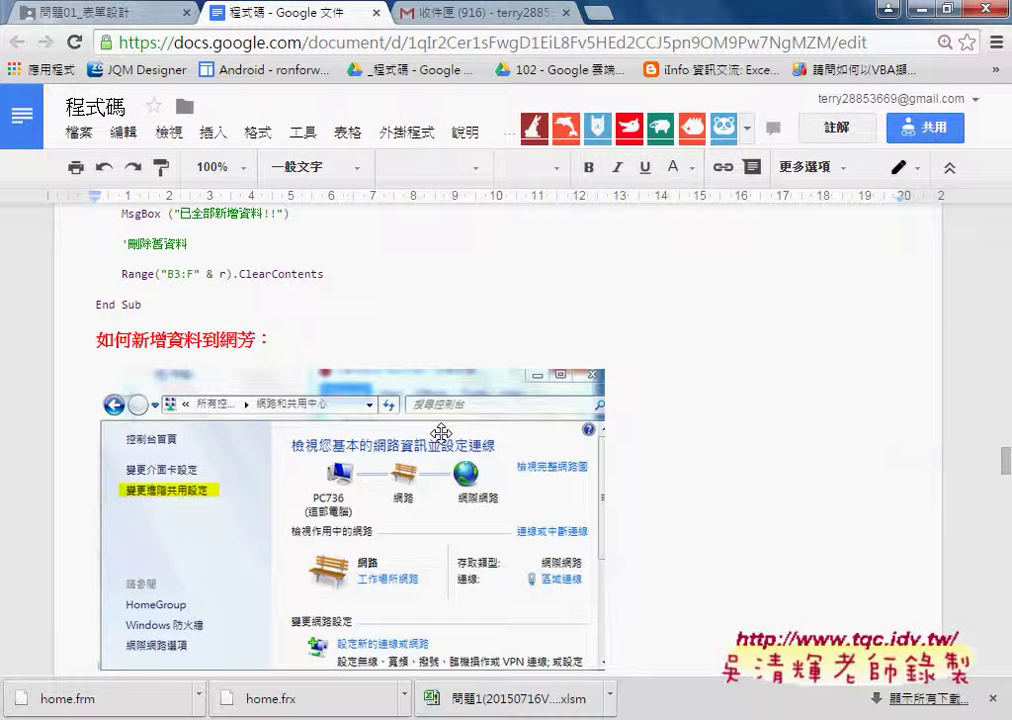